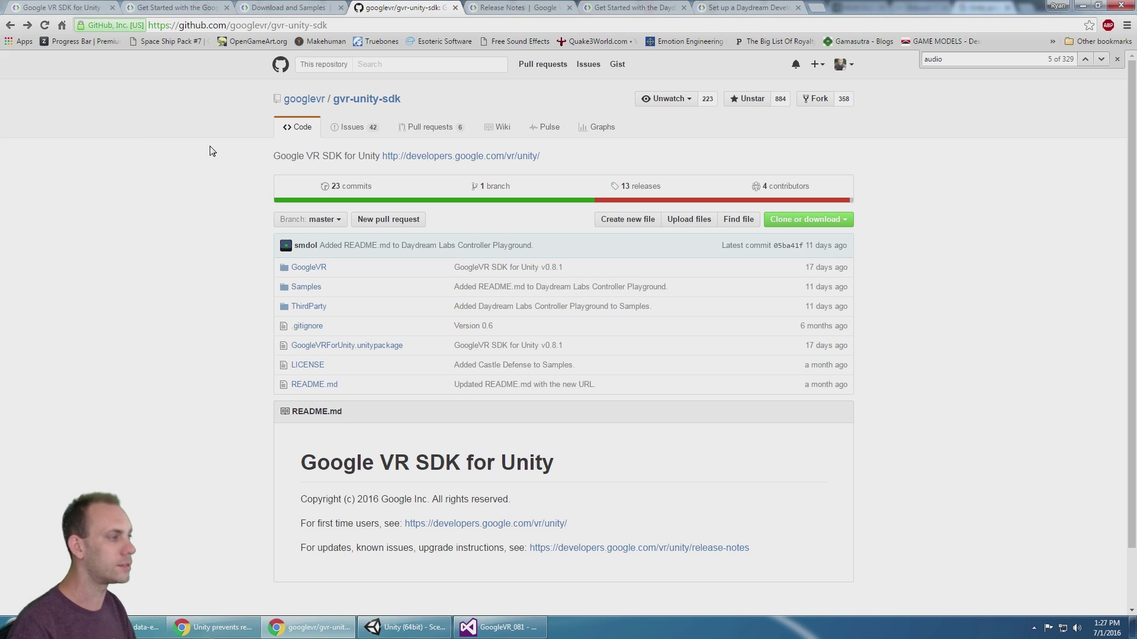
Look over the Google VR Get Started and Download and Samples guides
click(282, 7)
click(188, 7)
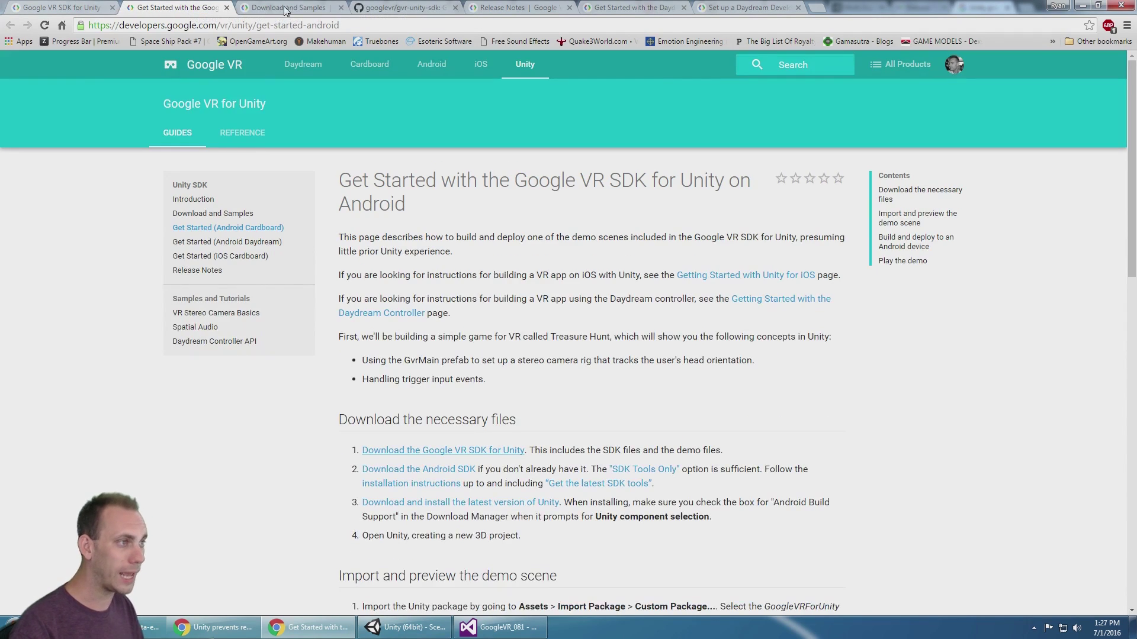
click(286, 7)
Go back to the googlevr/gvr-unity-sdk repository page and scroll its folder list
click(430, 7)
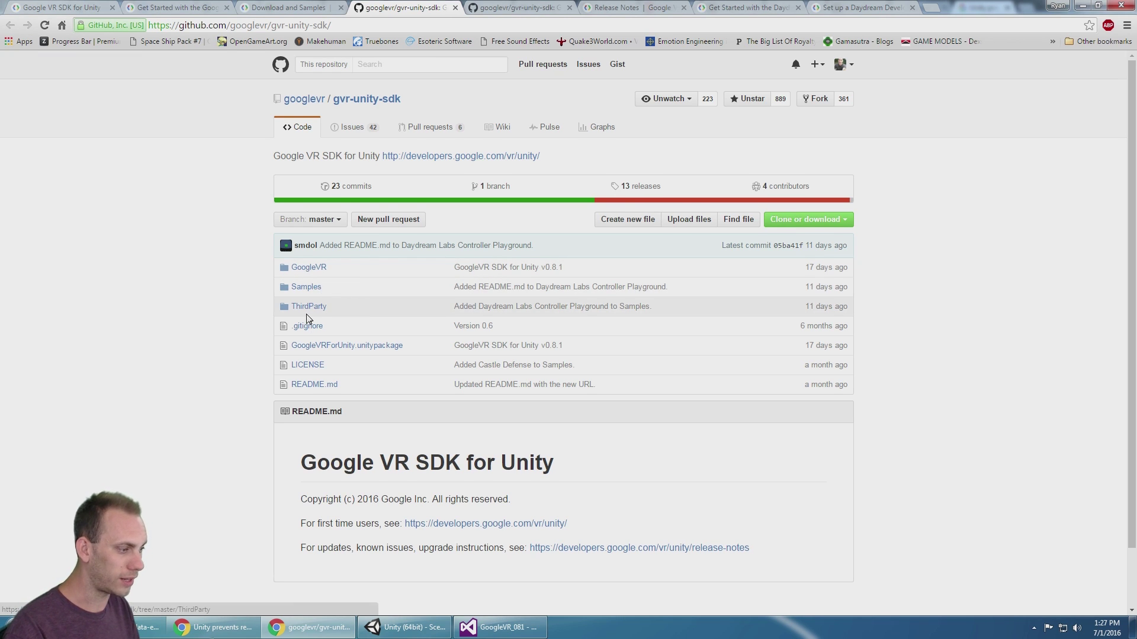
scroll(307, 319, down, 1)
scroll(355, 284, up, 1)
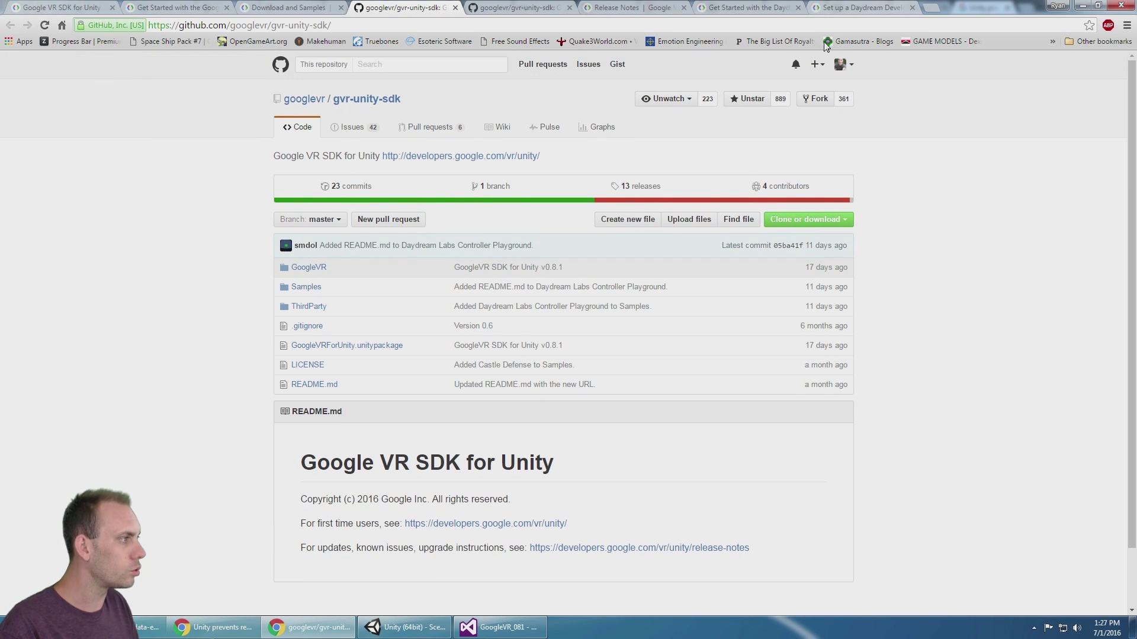
Open the Daydream hardware page in a new tab from the development kit guide
click(893, 11)
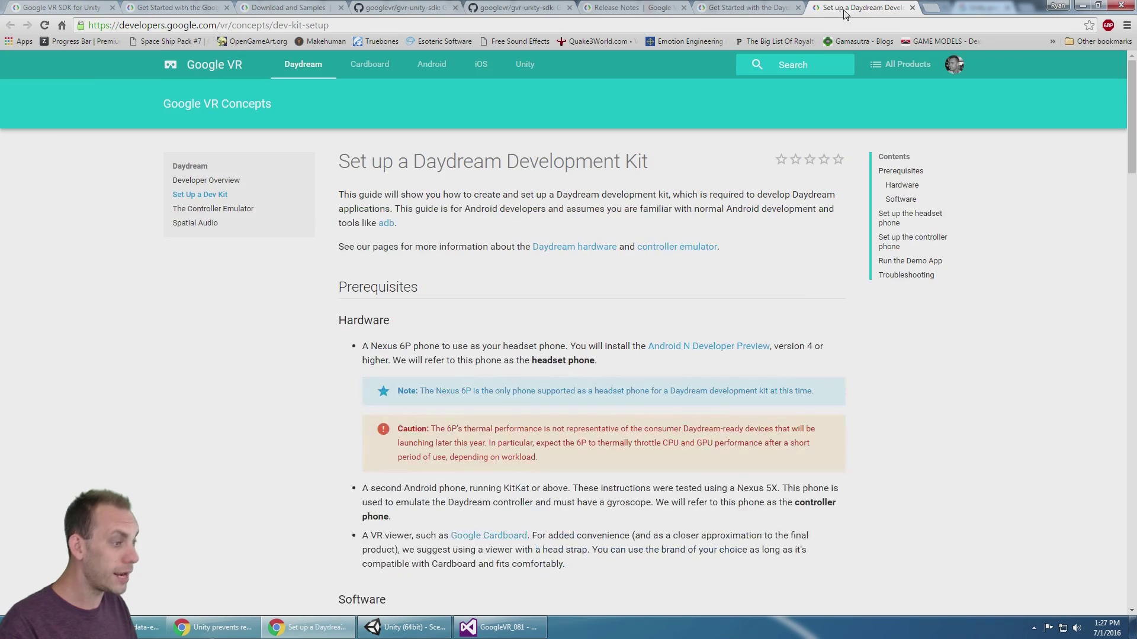
middle_click(574, 247)
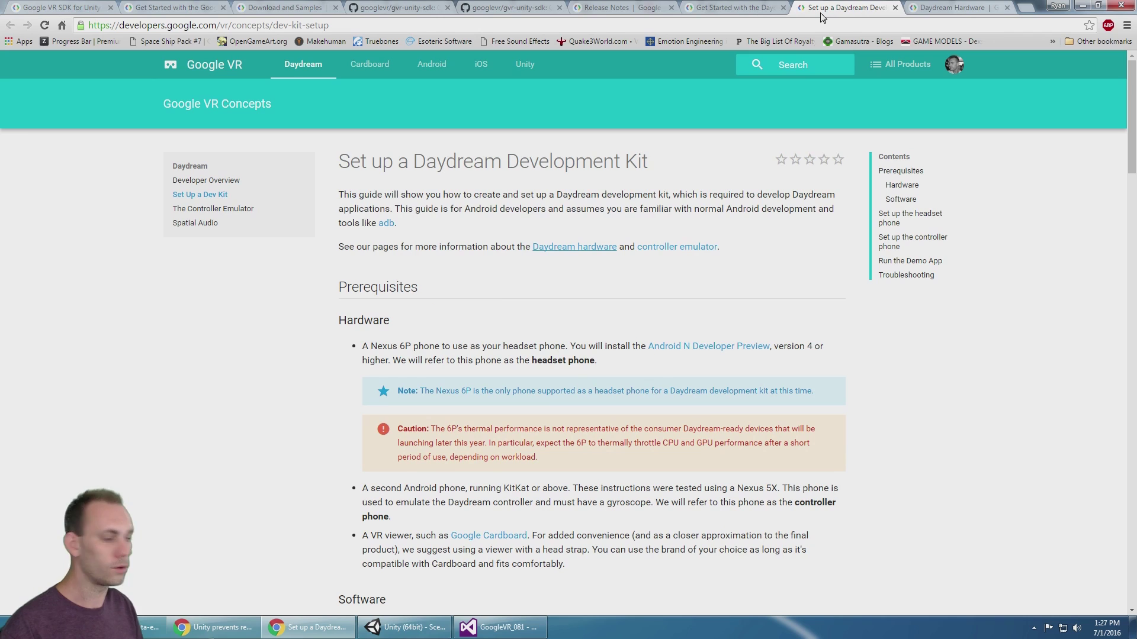
click(724, 9)
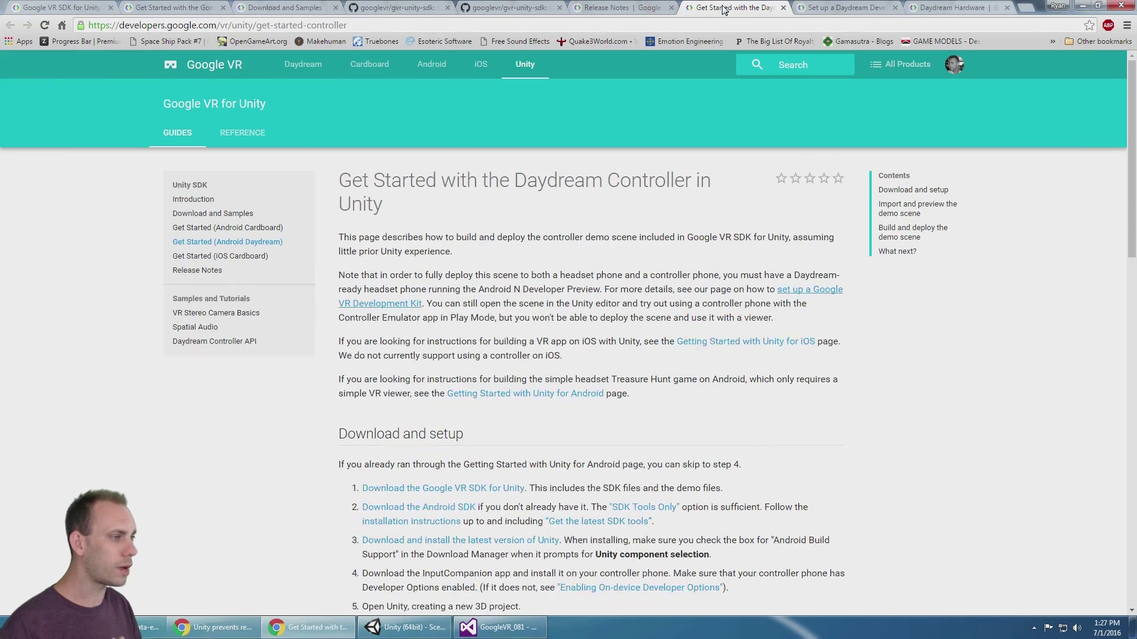
click(629, 11)
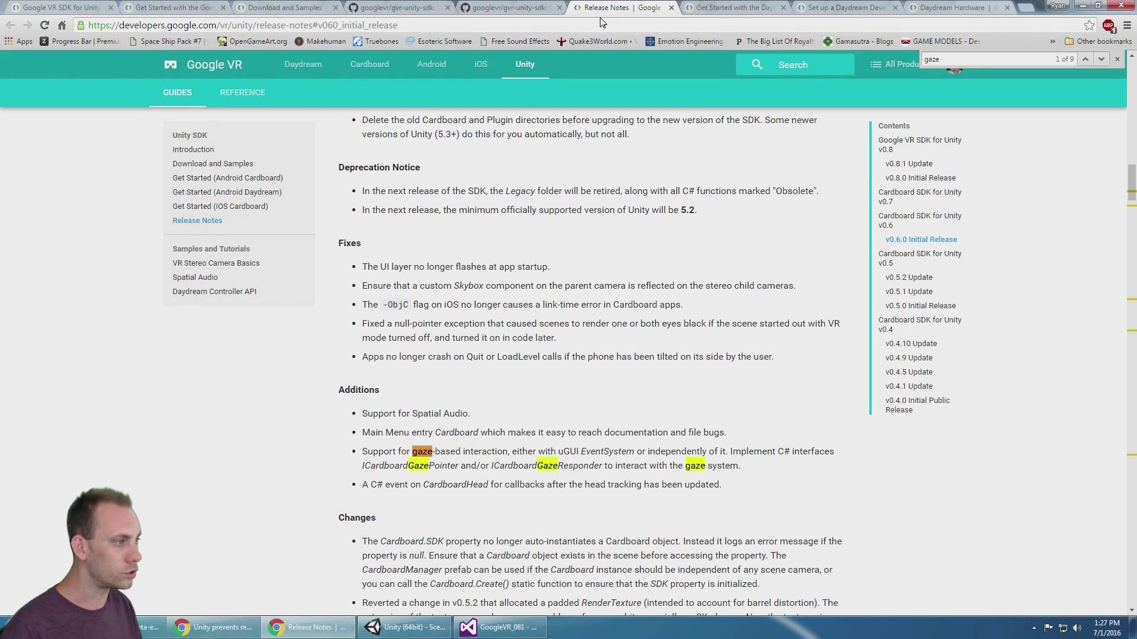
View the gvr-unity-sdk's 23 commits, then bring up the Download and Samples page
click(533, 8)
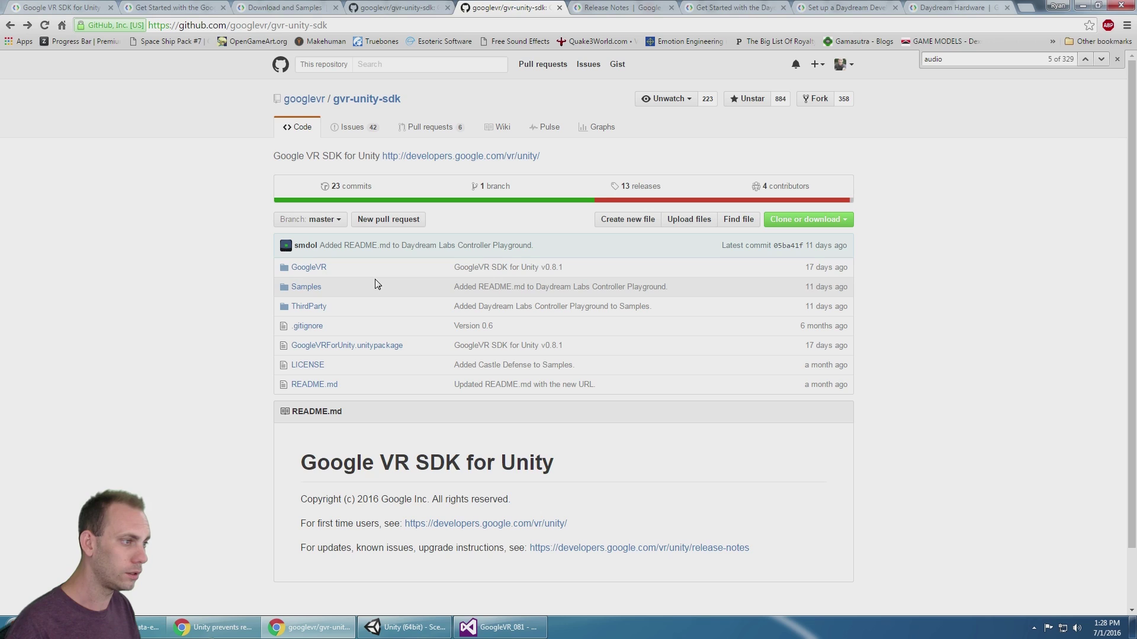
click(350, 185)
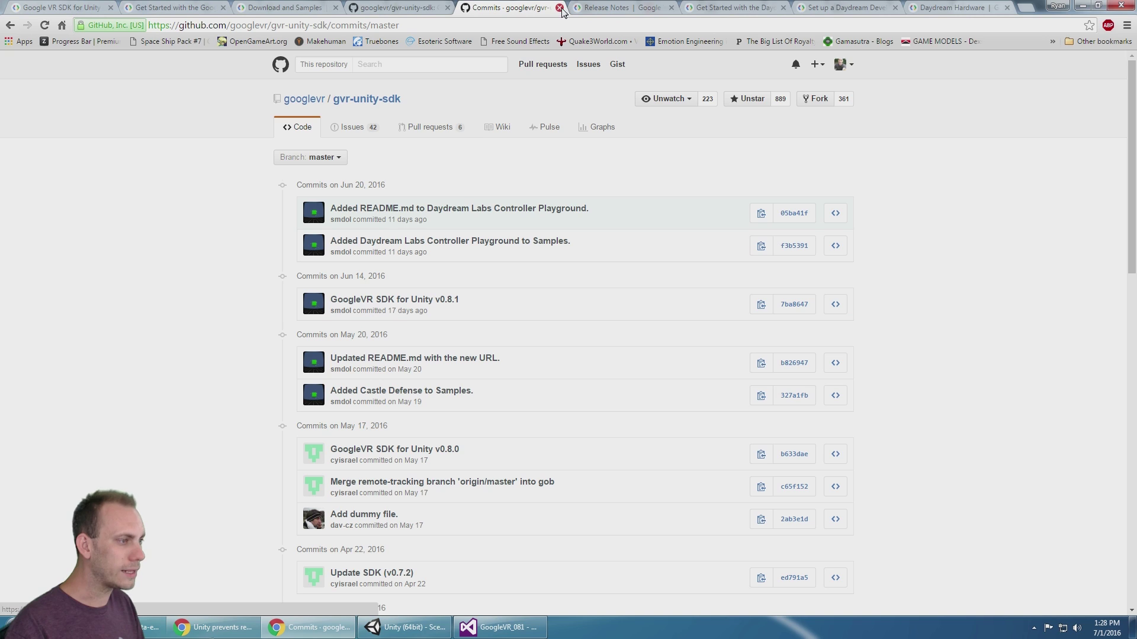
click(353, 12)
click(285, 8)
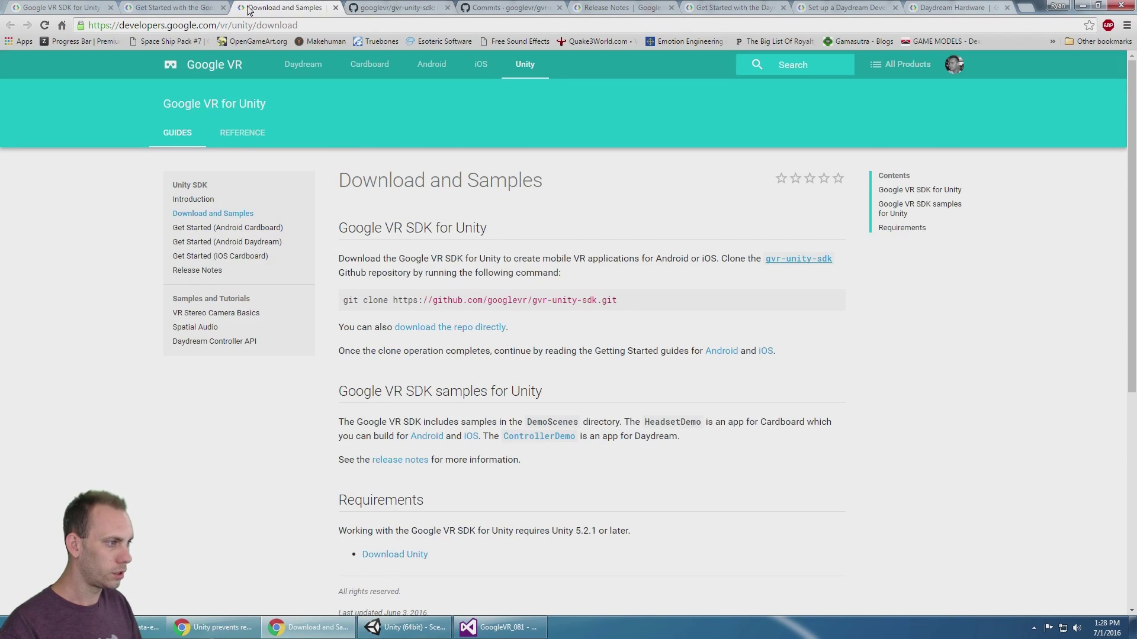
Read through the Unity SDK release notes past the upgrade instructions
click(619, 8)
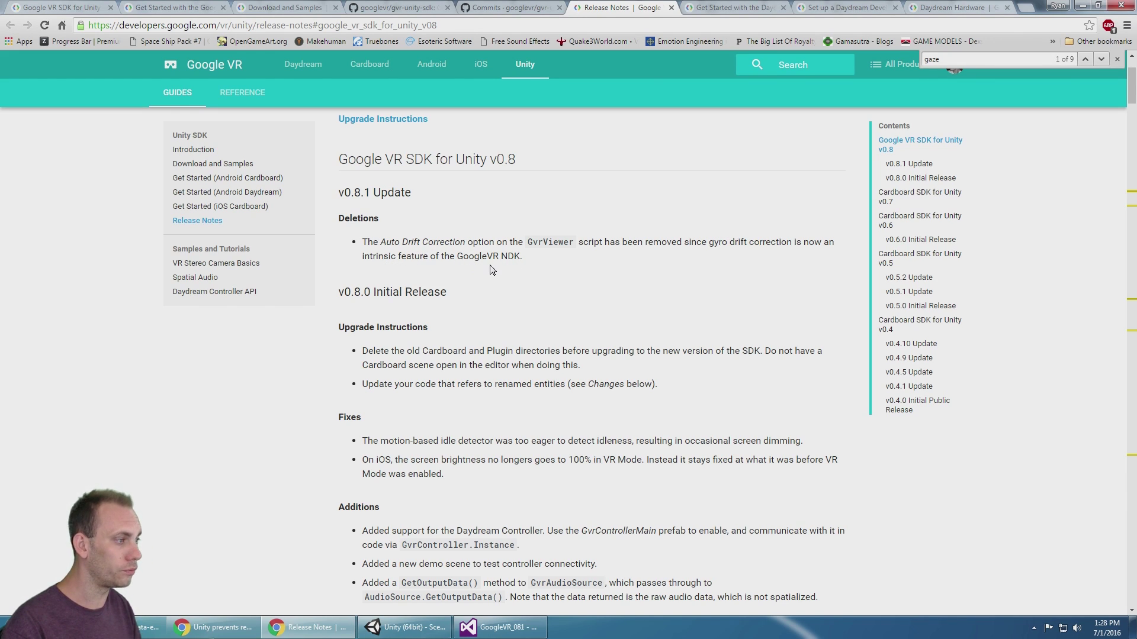
scroll(491, 270, down, 3)
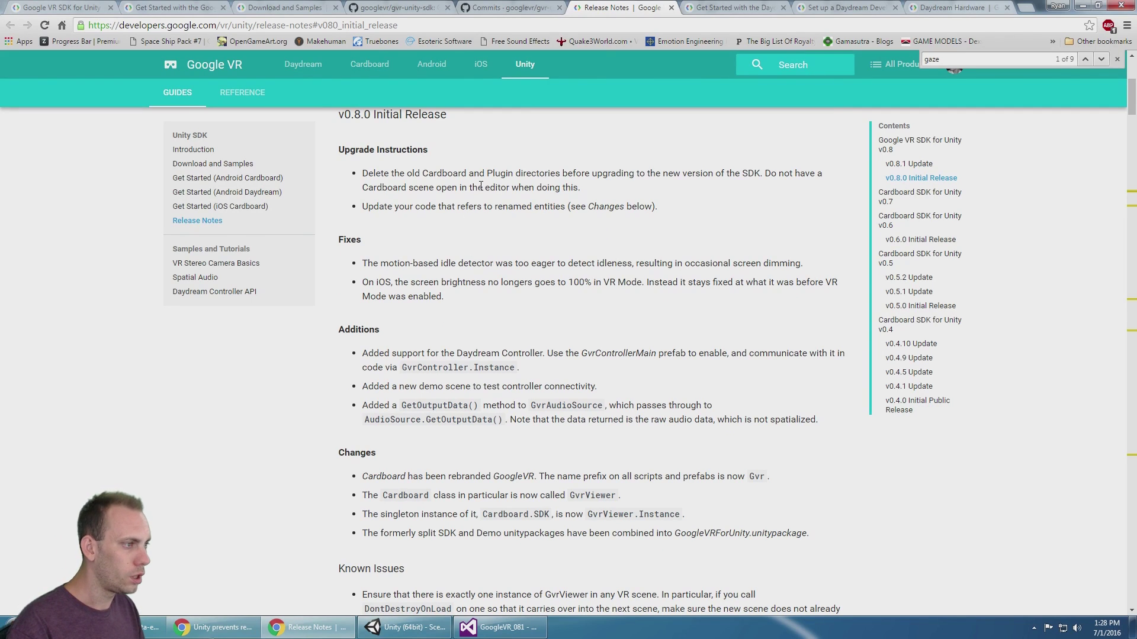
drag(366, 175, 683, 213)
click(581, 265)
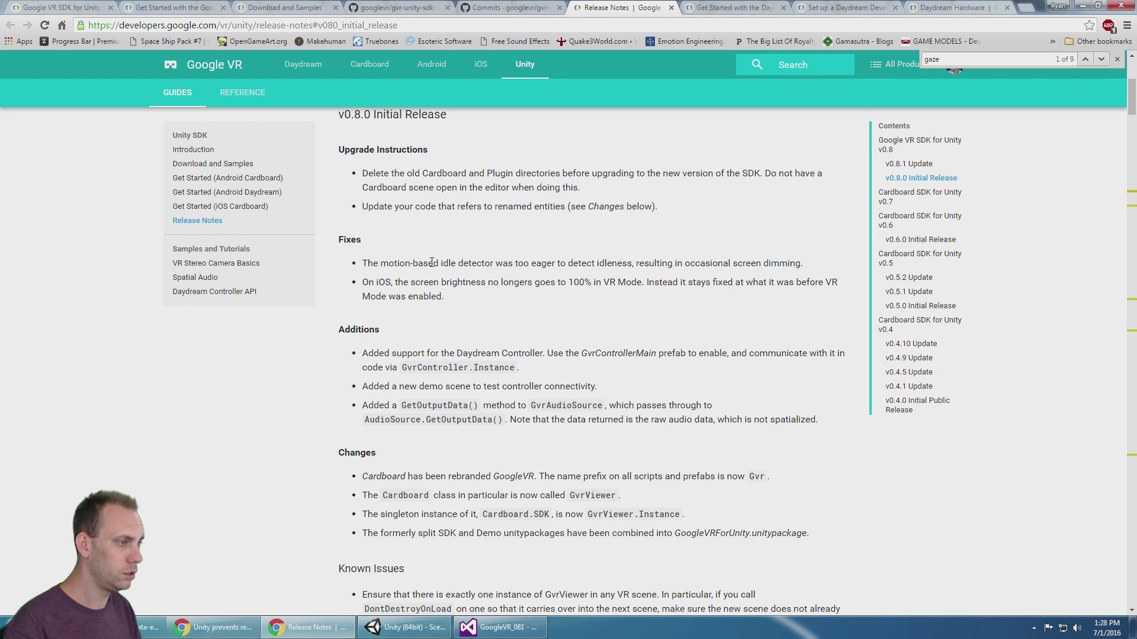
scroll(431, 262, down, 1)
scroll(431, 266, down, 1)
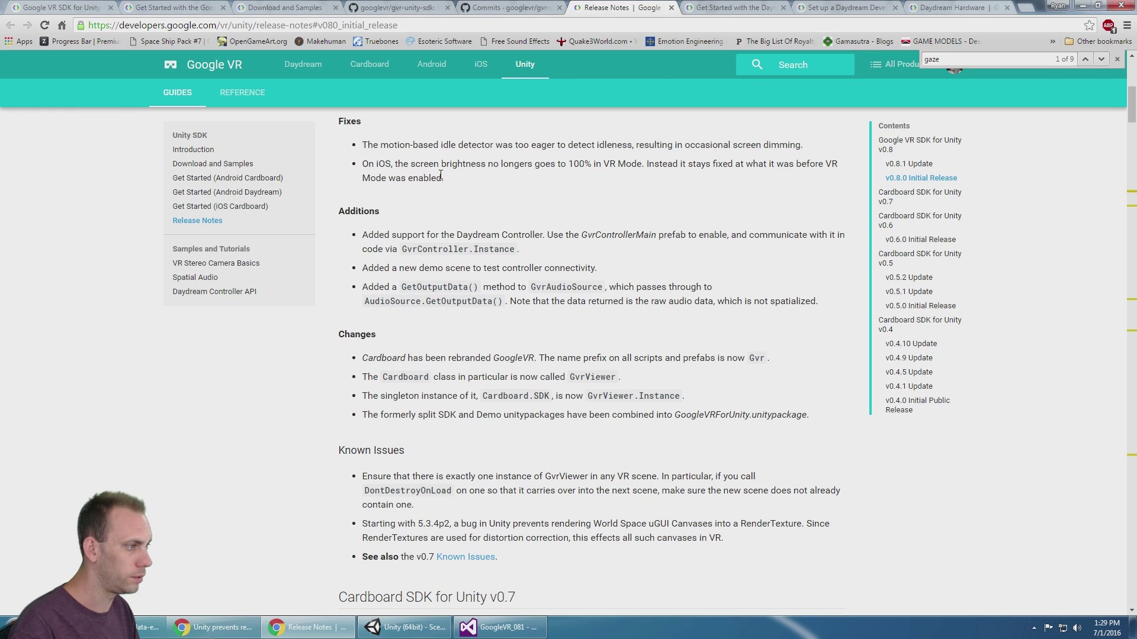
scroll(440, 176, down, 1)
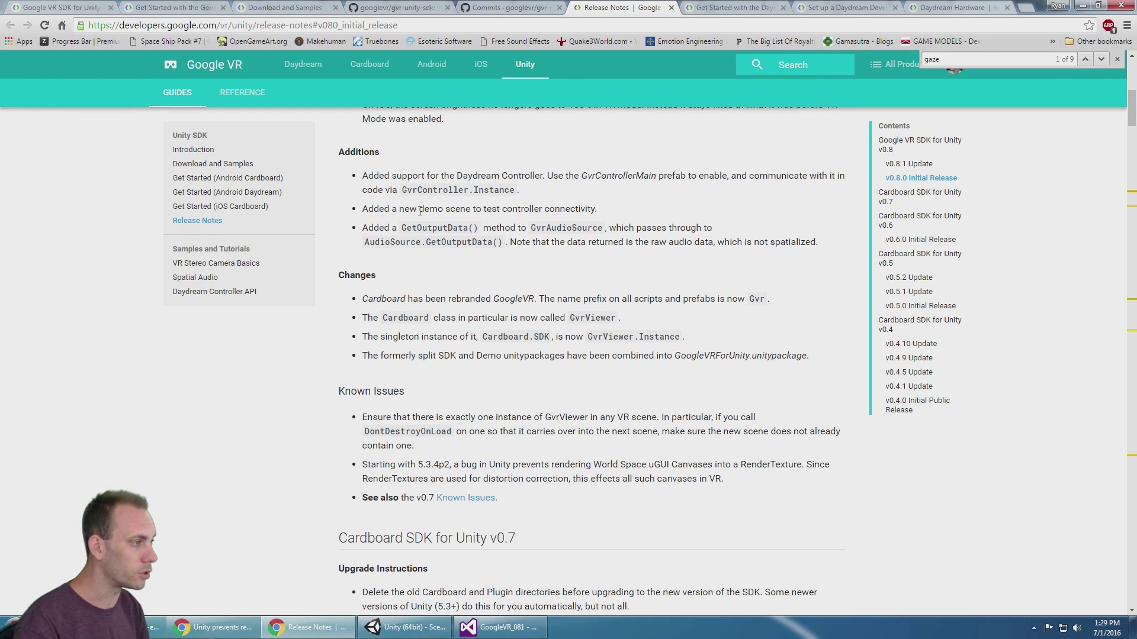
scroll(419, 210, down, 1)
Highlight the GvrControllerMain prefab and GetOutputData() Additions entries in v0.8.0
double_click(618, 116)
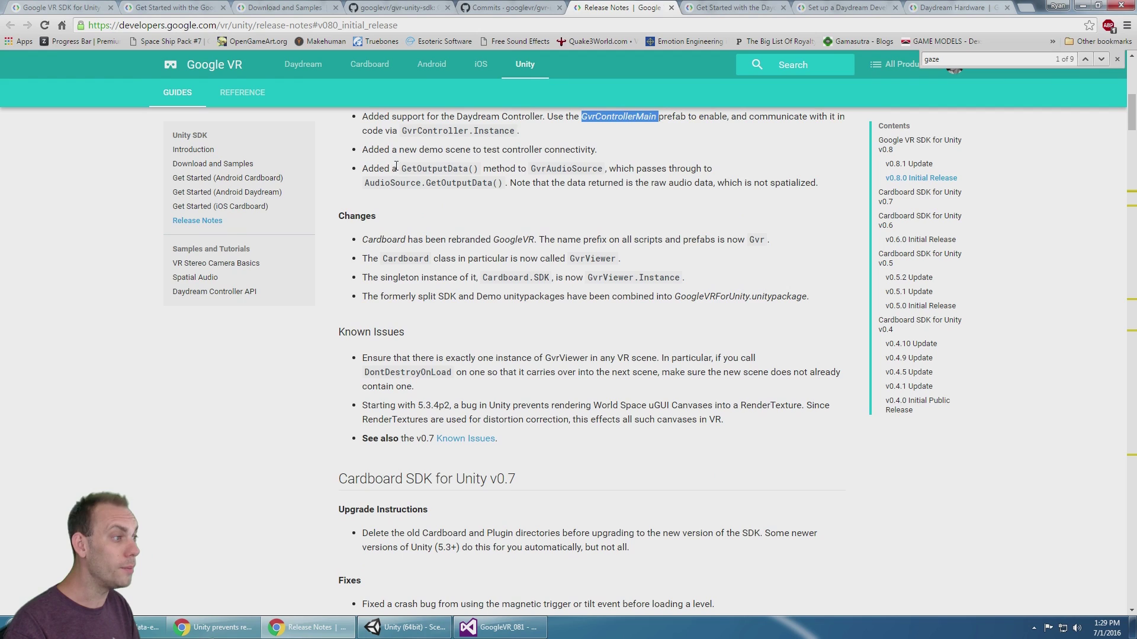
drag(398, 149, 597, 149)
scroll(566, 186, up, 1)
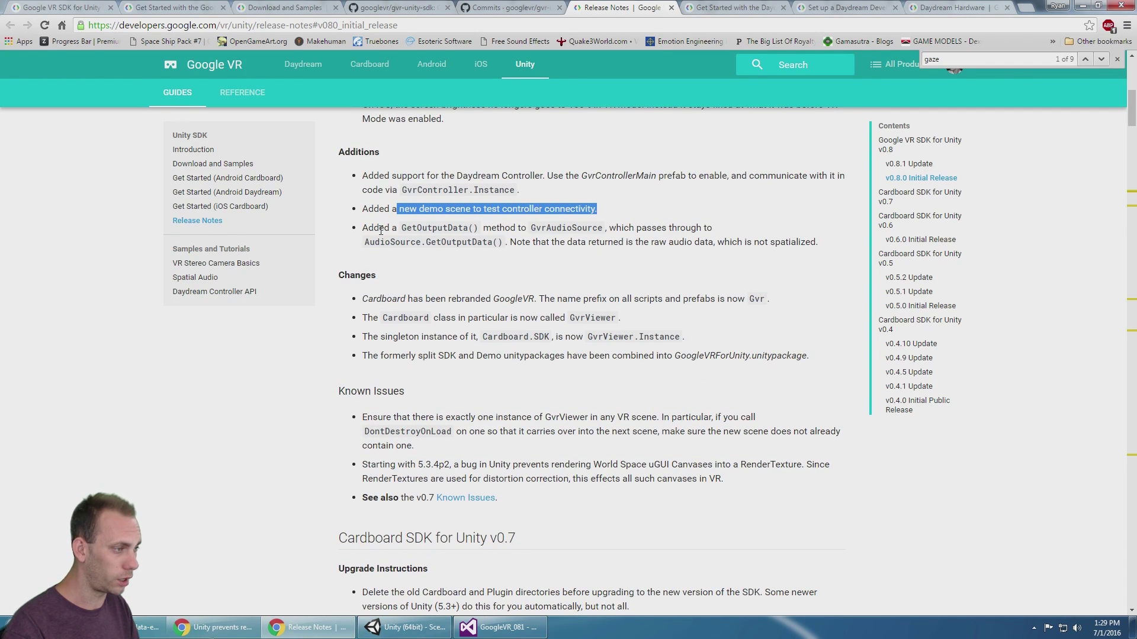
drag(368, 228, 580, 236)
click(499, 227)
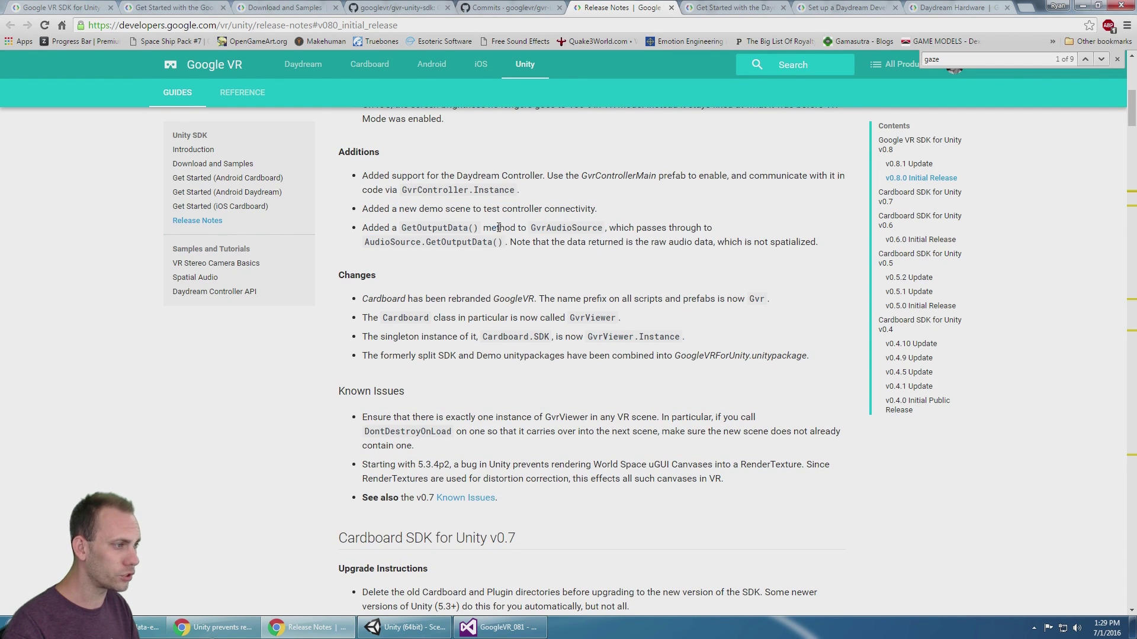
double_click(430, 230)
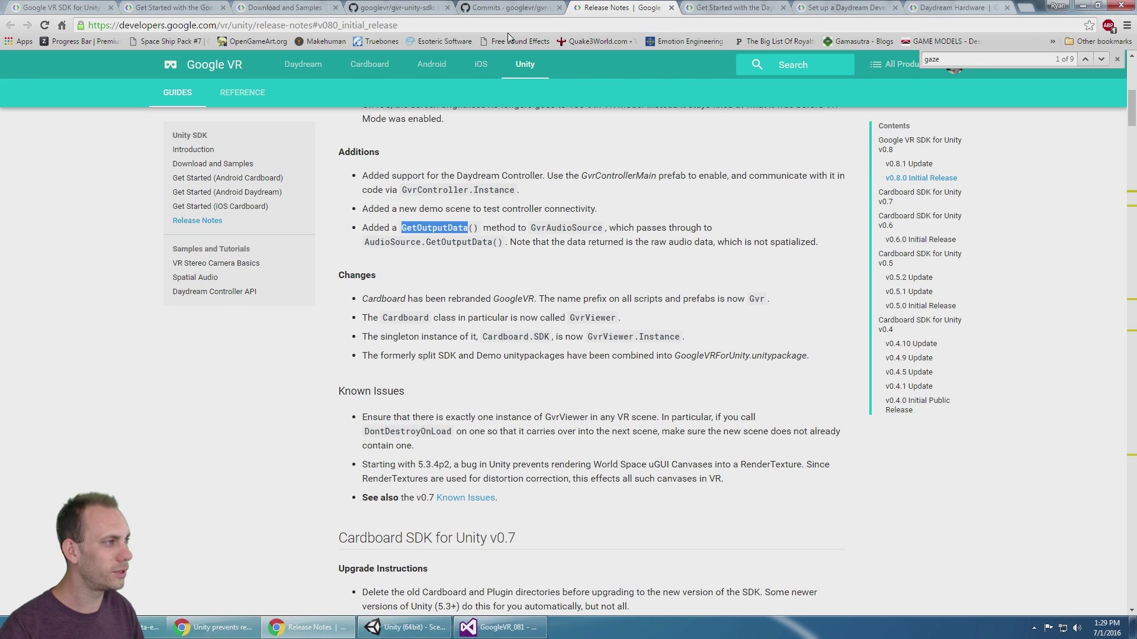
Open the gvr-unity-sdk Issues list in a new tab from the commit page
click(516, 8)
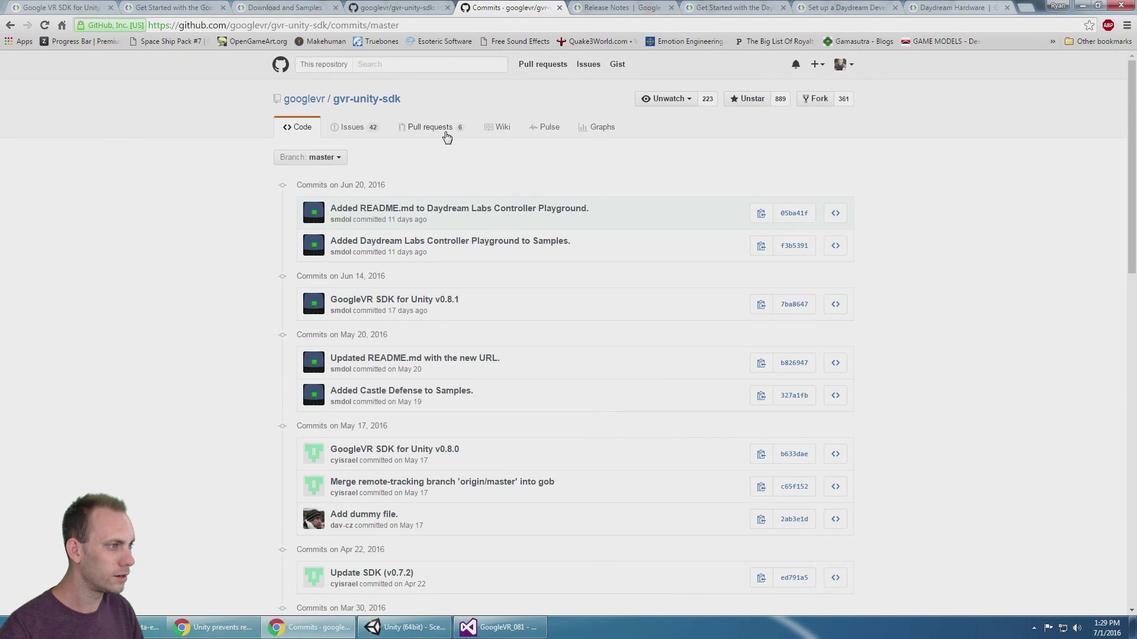
middle_click(354, 127)
key(ctrl+Tab)
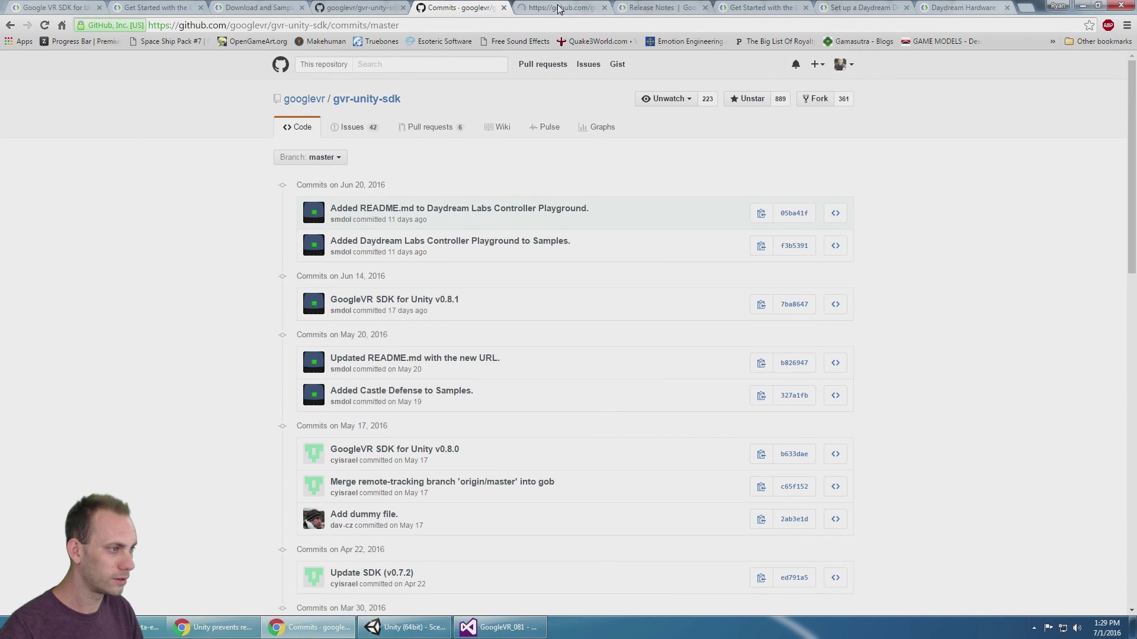
scroll(199, 247, down, 6)
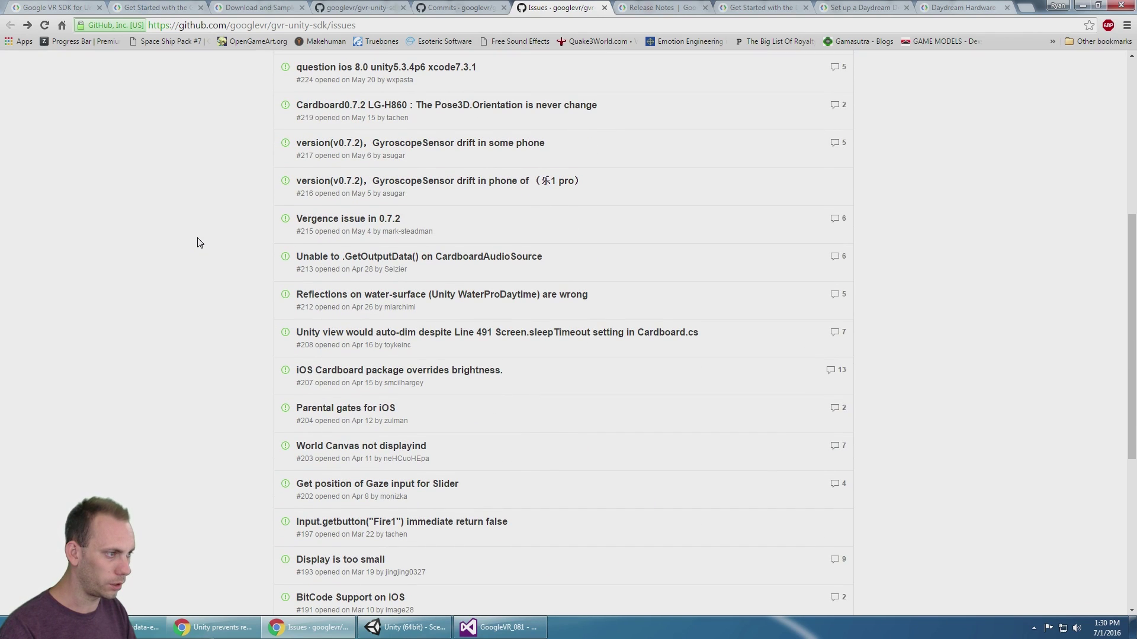
Read issue #213 about GetOutputData on CardboardAudioSource
click(335, 264)
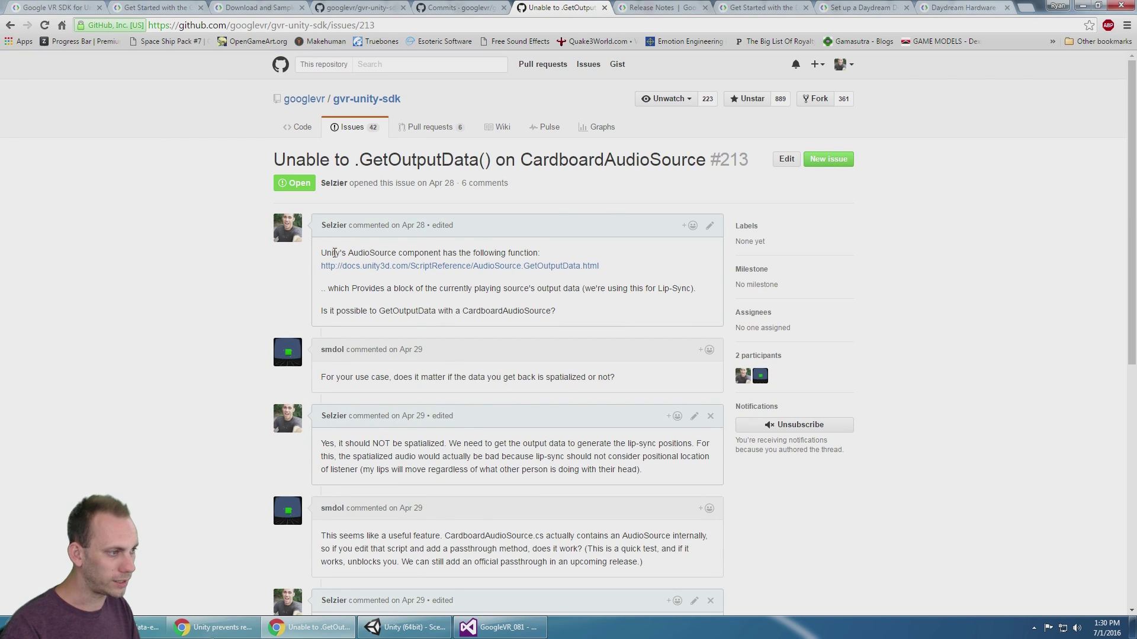
drag(335, 253, 568, 325)
scroll(567, 320, down, 1)
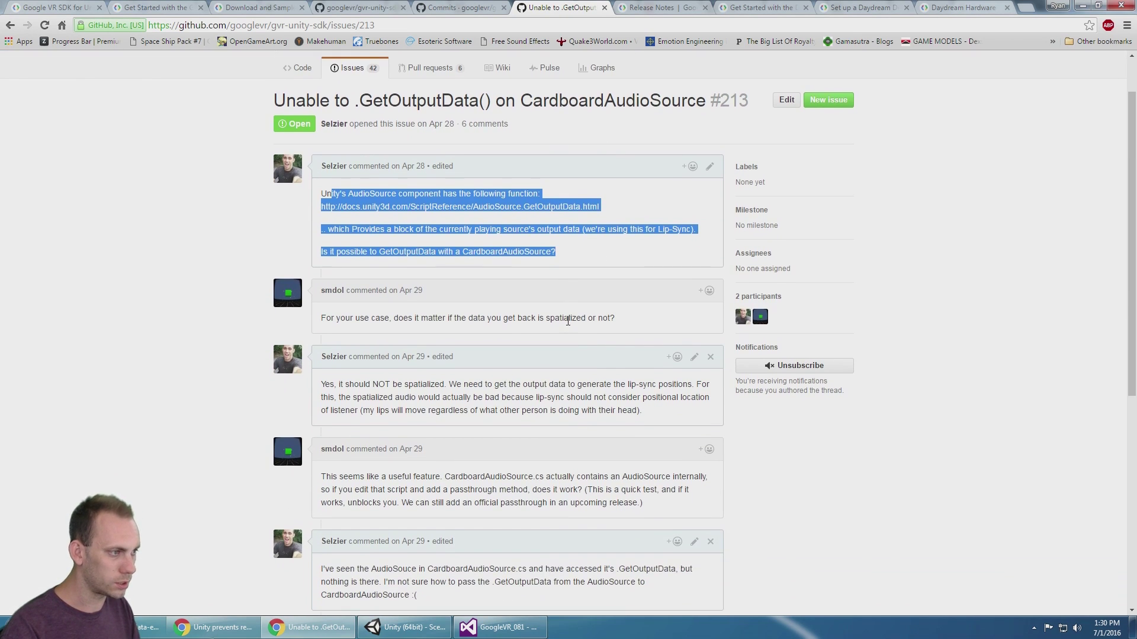
scroll(567, 321, down, 1)
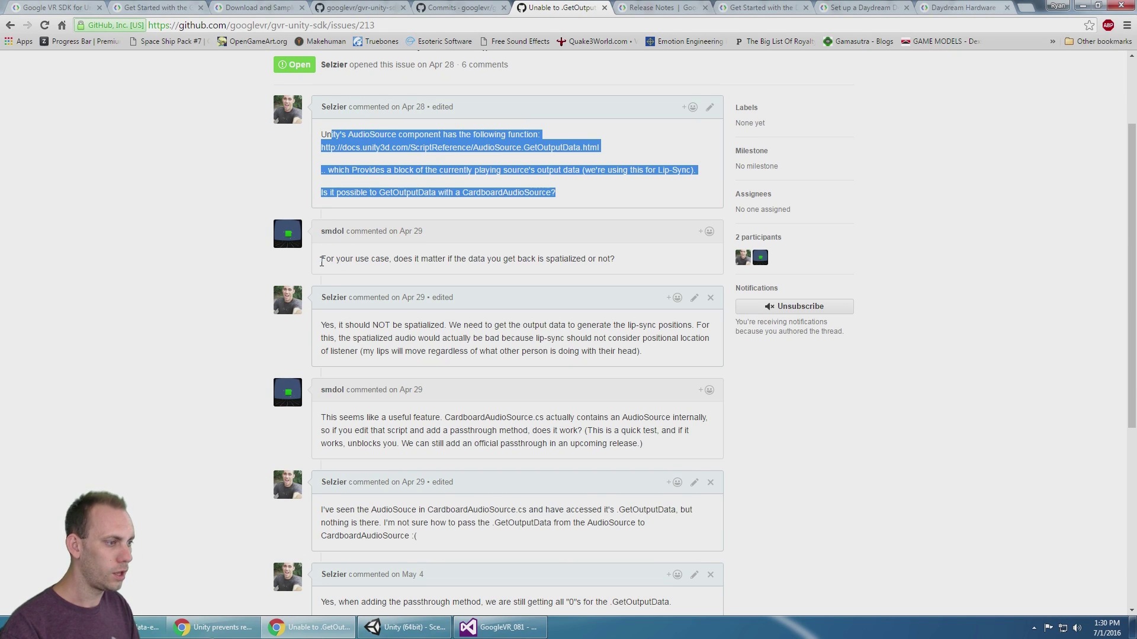
scroll(322, 261, down, 4)
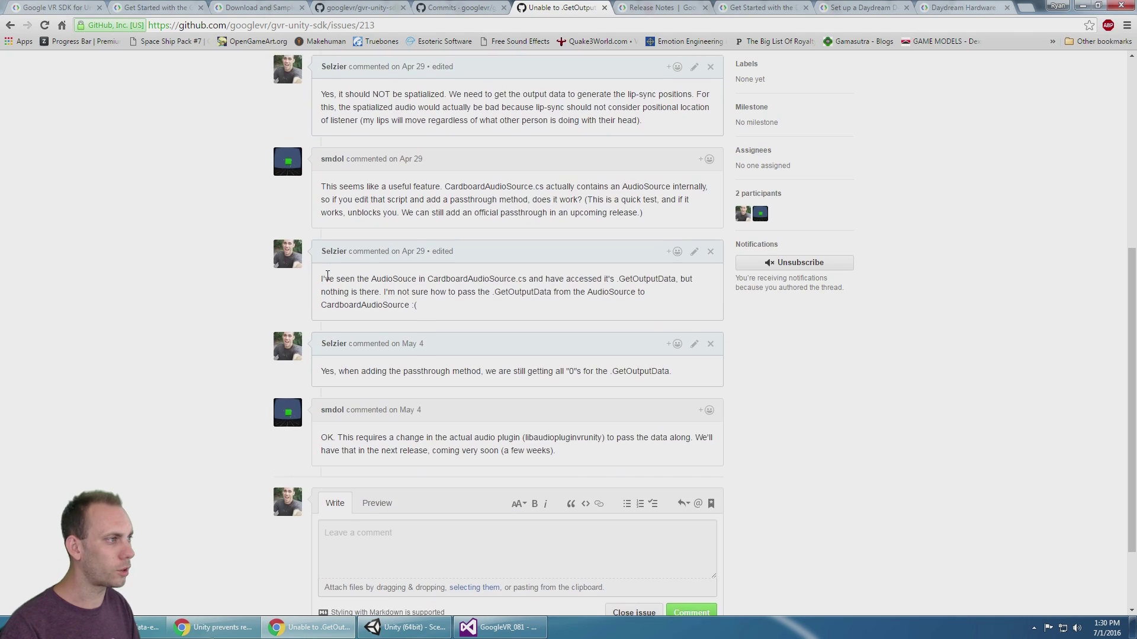
scroll(327, 276, up, 10)
Back on the release notes, highlight the GetOutputData() entry and GvrAudioSource name, then scroll
click(456, 8)
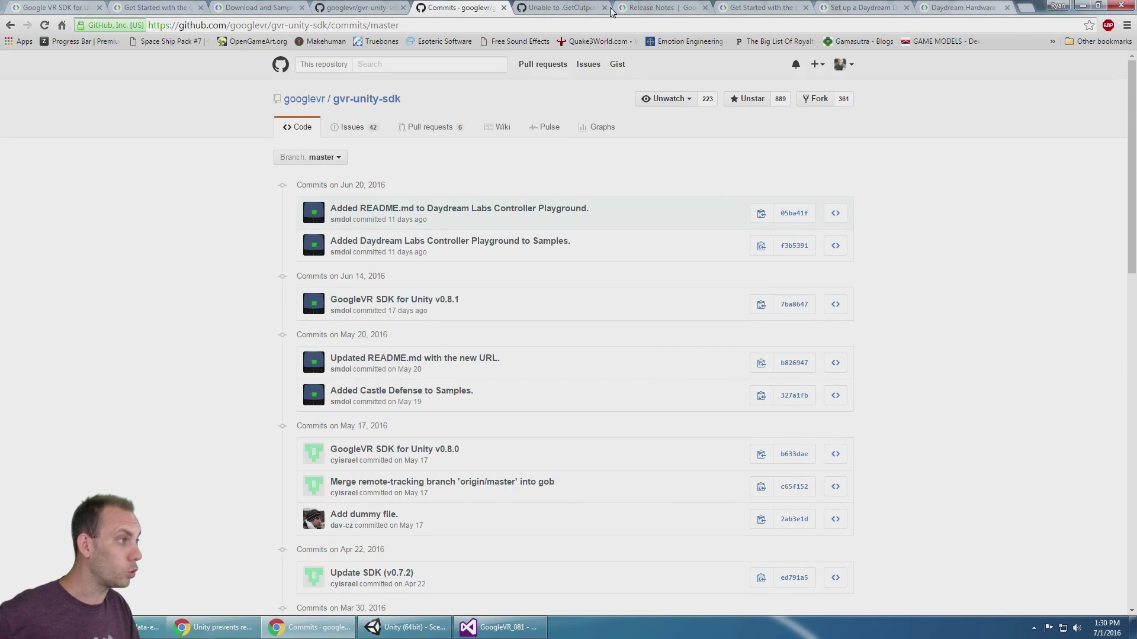
click(653, 8)
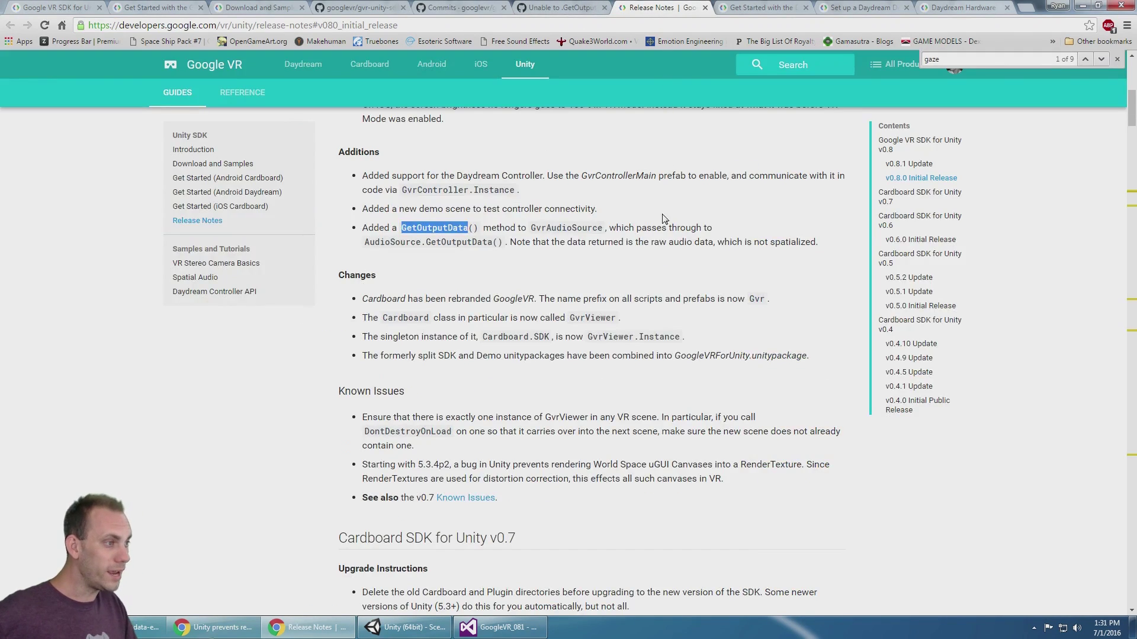
click(374, 227)
drag(365, 229, 479, 228)
double_click(566, 228)
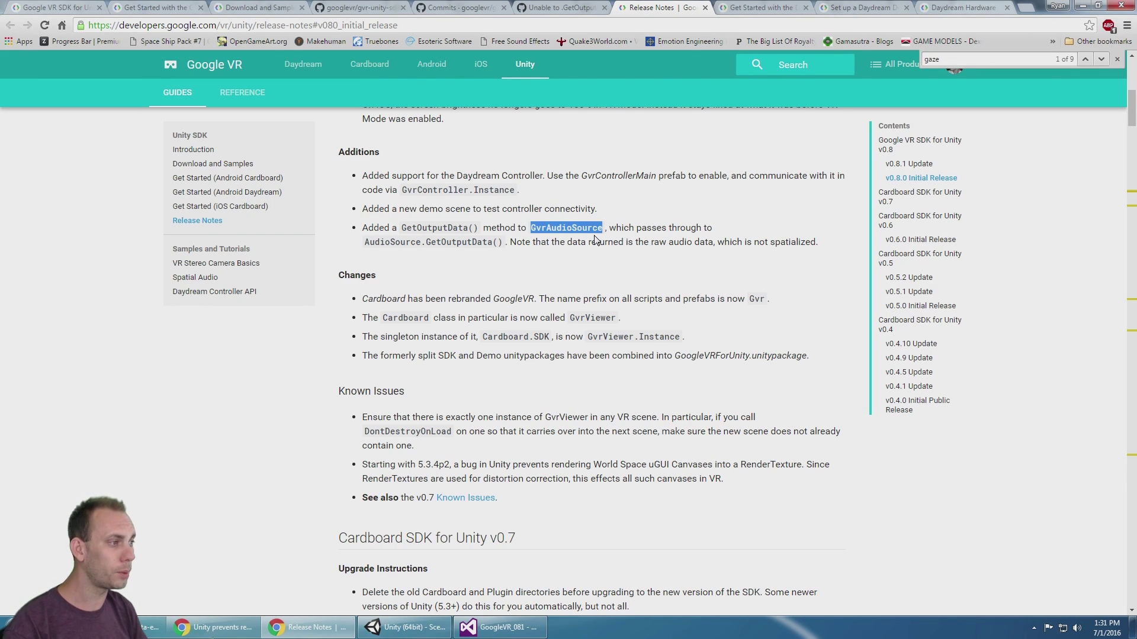
scroll(608, 229, up, 6)
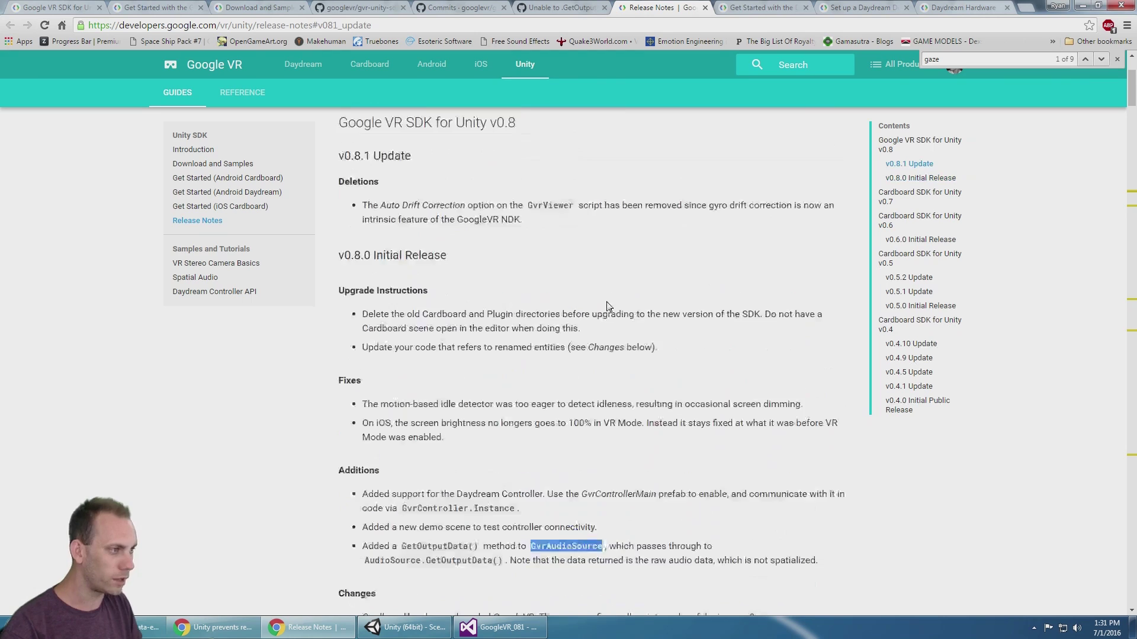
scroll(420, 264, down, 6)
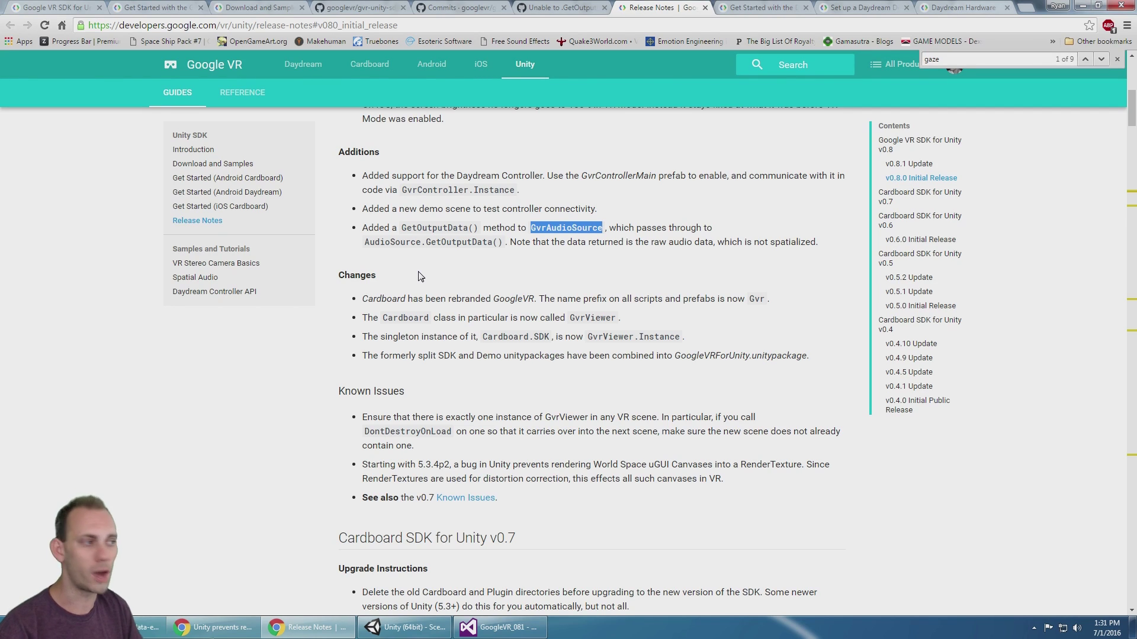
scroll(421, 276, down, 2)
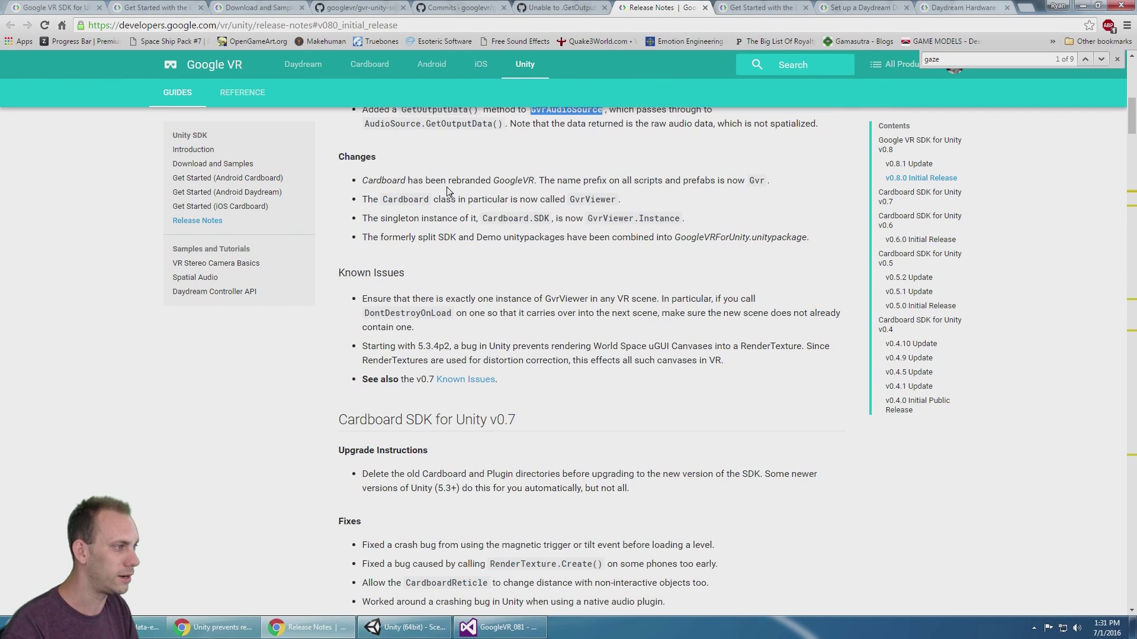
double_click(511, 181)
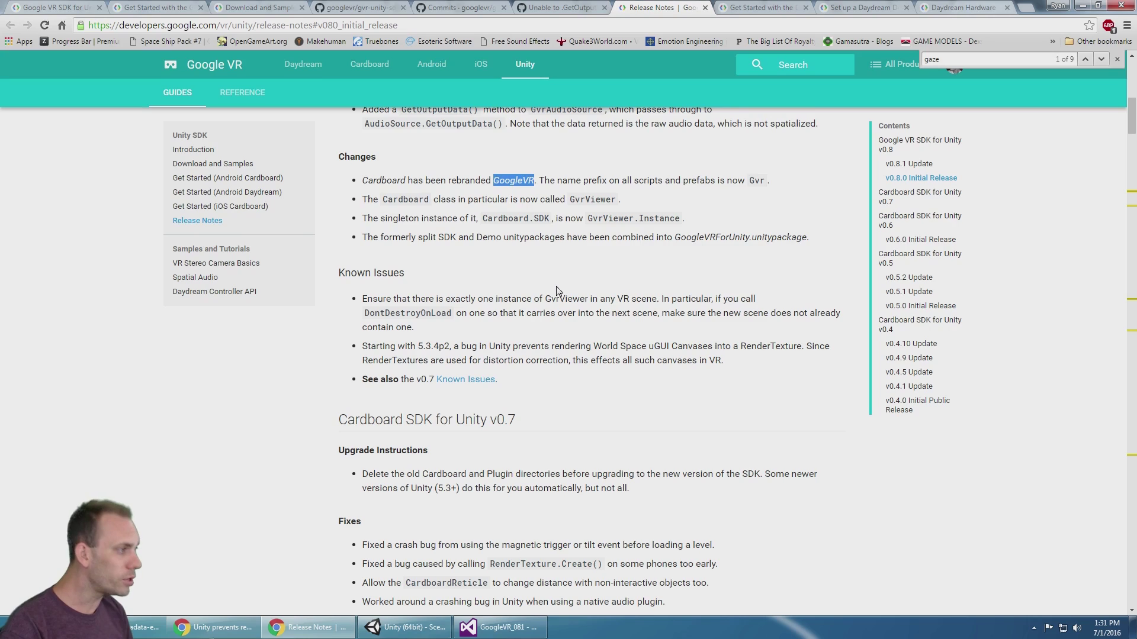
double_click(758, 180)
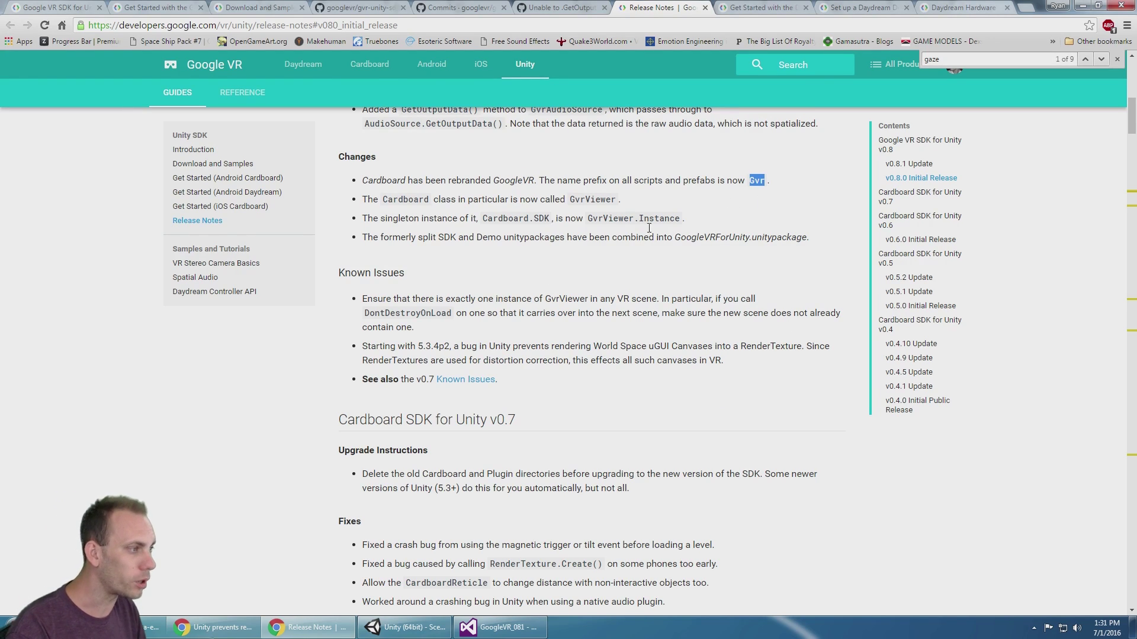
double_click(592, 199)
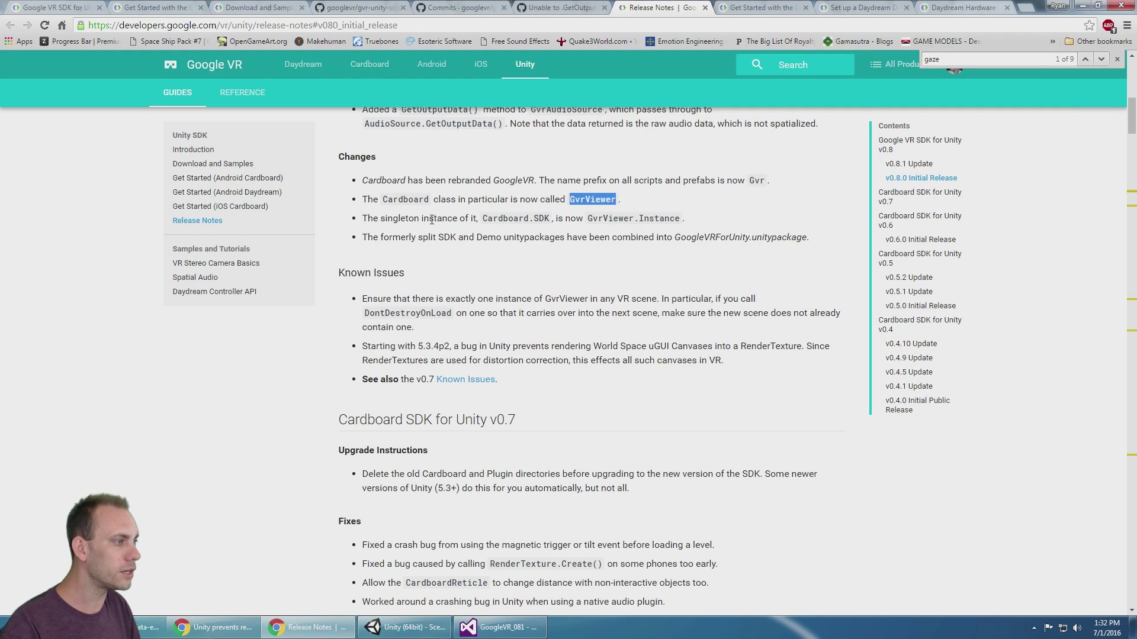
drag(485, 219, 680, 219)
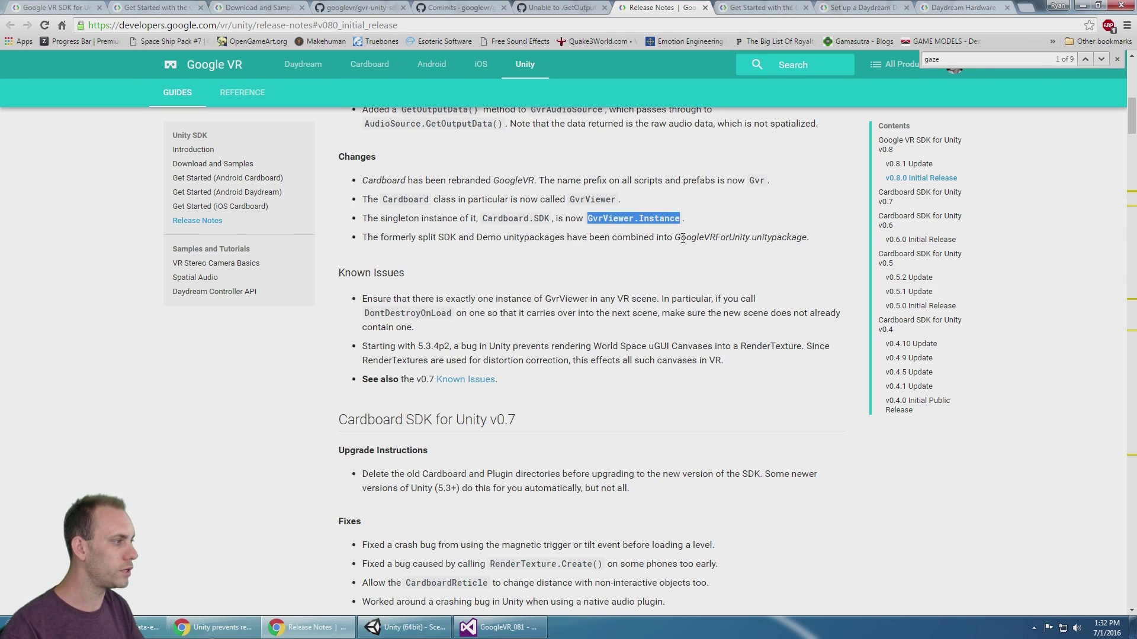
drag(681, 237, 805, 239)
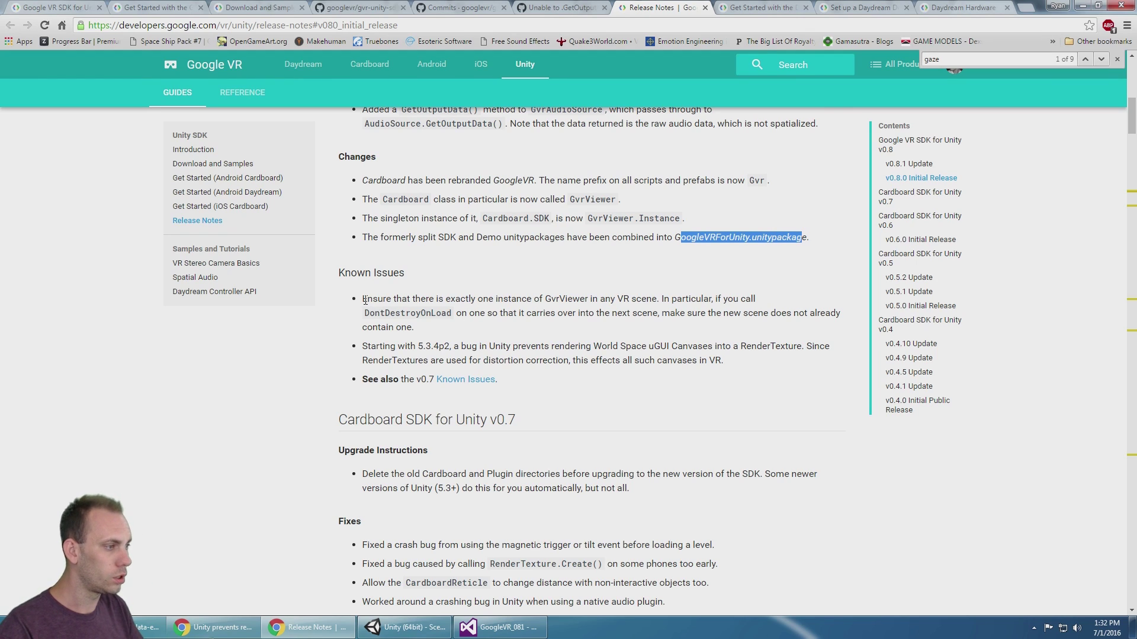
drag(365, 301, 590, 312)
click(577, 329)
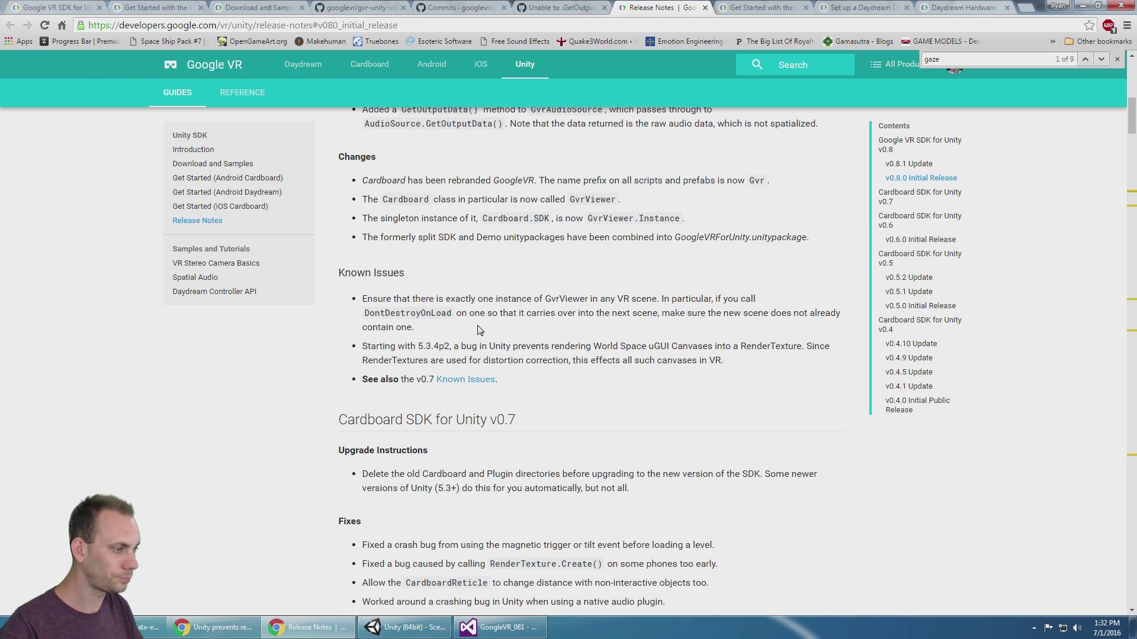
scroll(480, 329, down, 1)
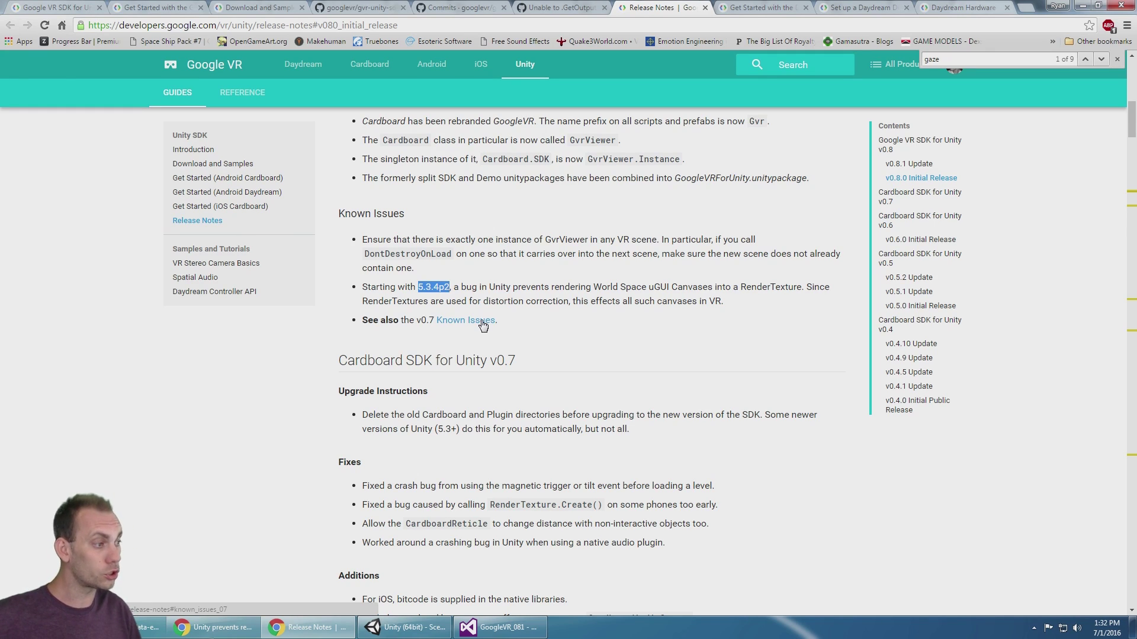
drag(518, 300, 725, 306)
click(631, 302)
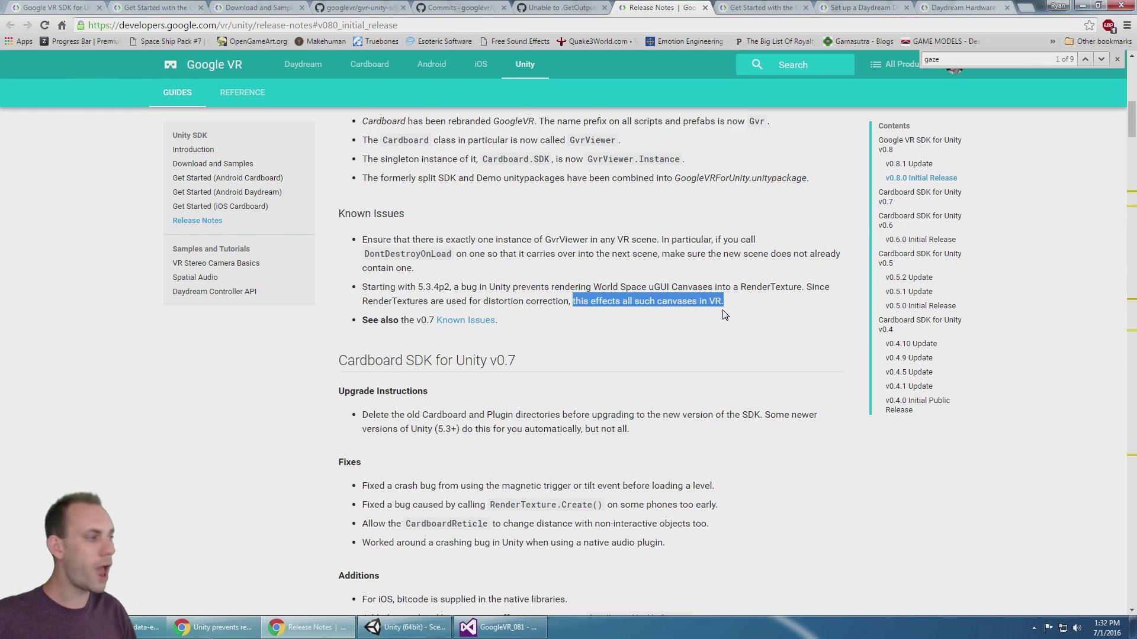
click(592, 290)
drag(606, 289, 676, 289)
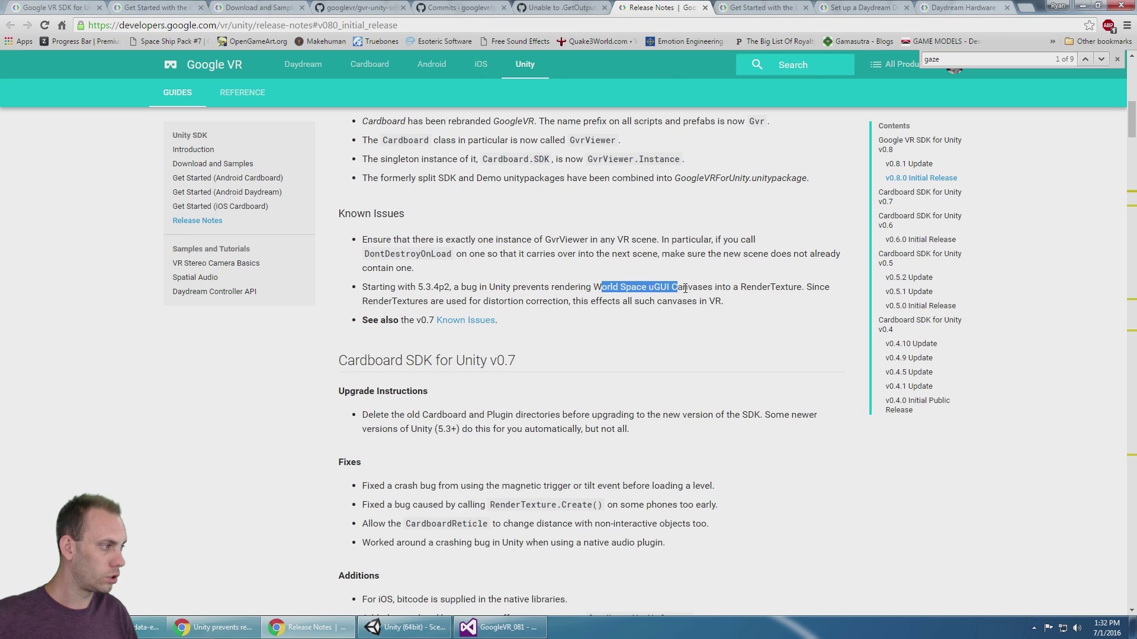
click(673, 293)
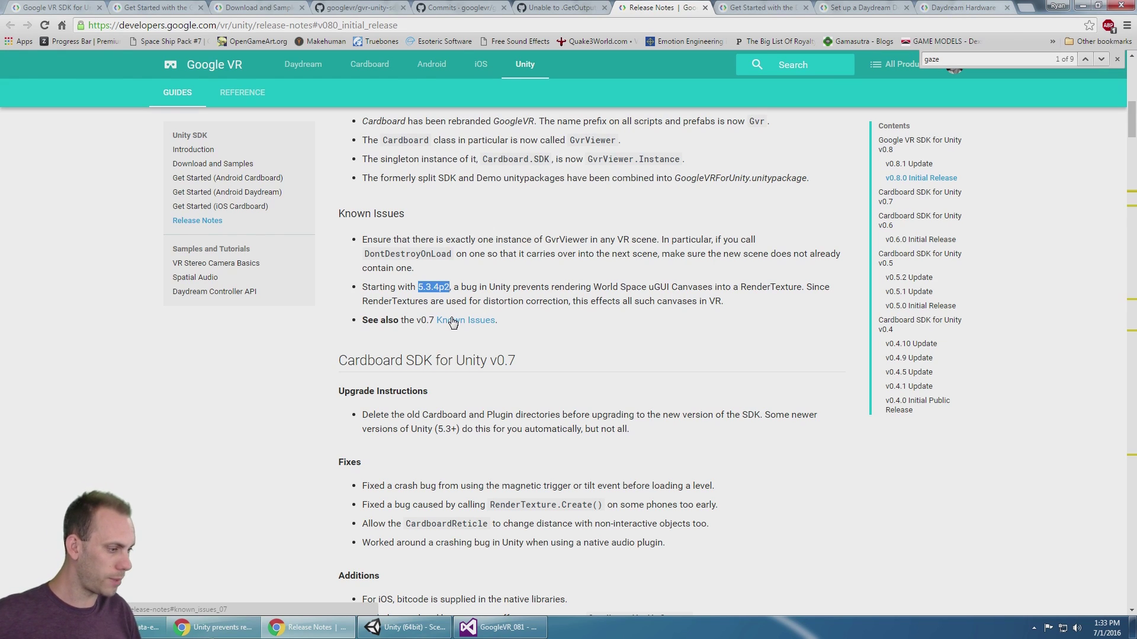
click(404, 627)
click(295, 18)
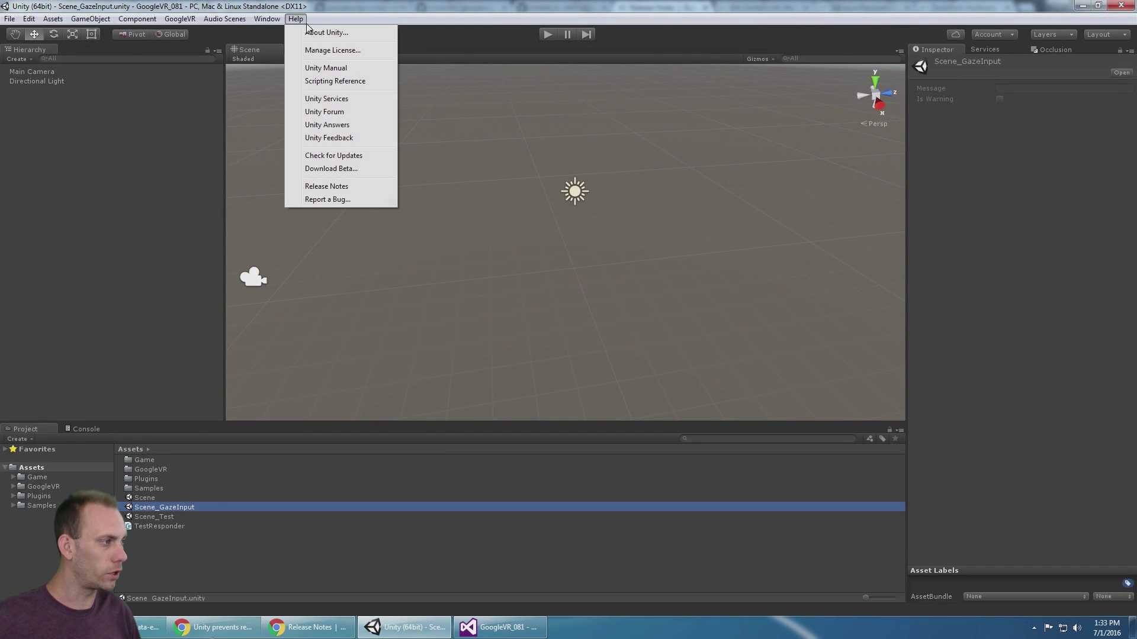
click(327, 32)
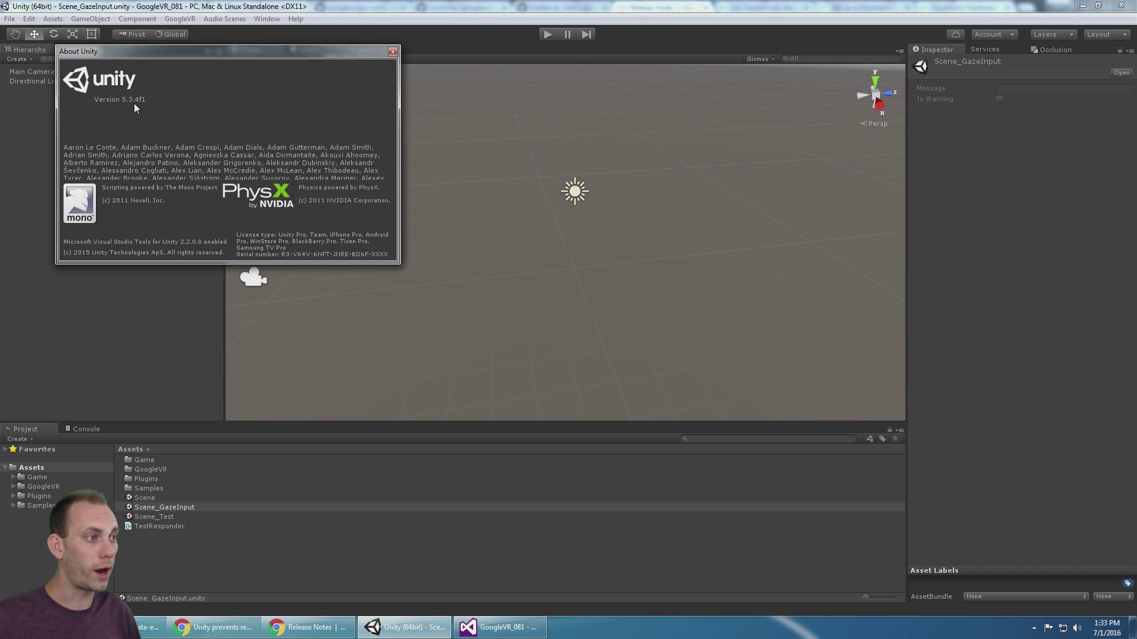
click(393, 52)
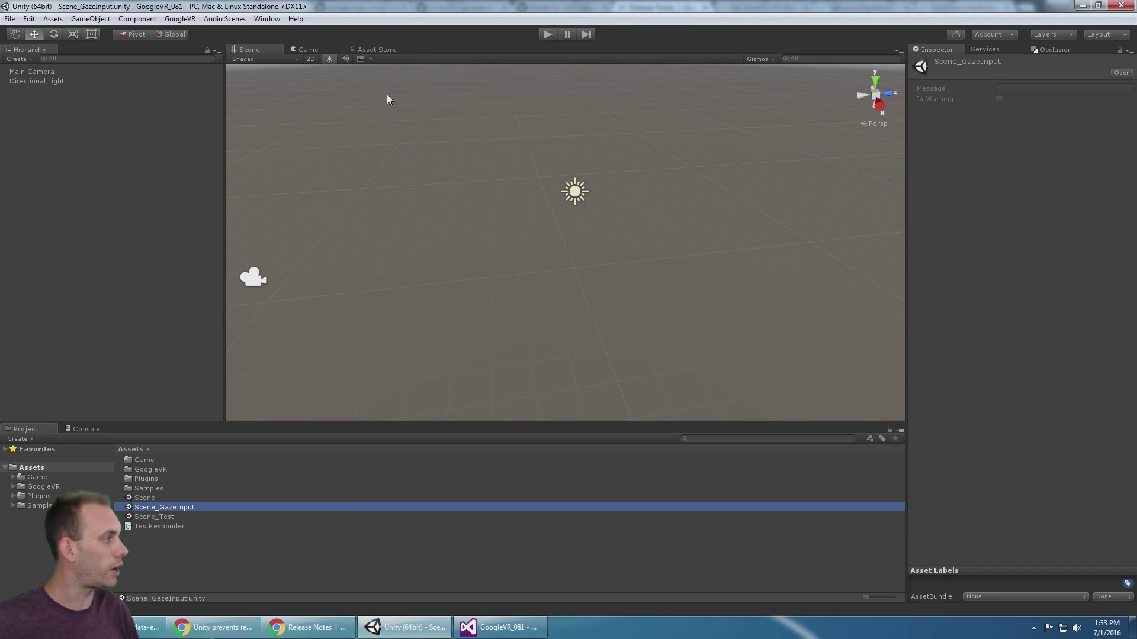
click(1082, 6)
scroll(760, 330, up, 2)
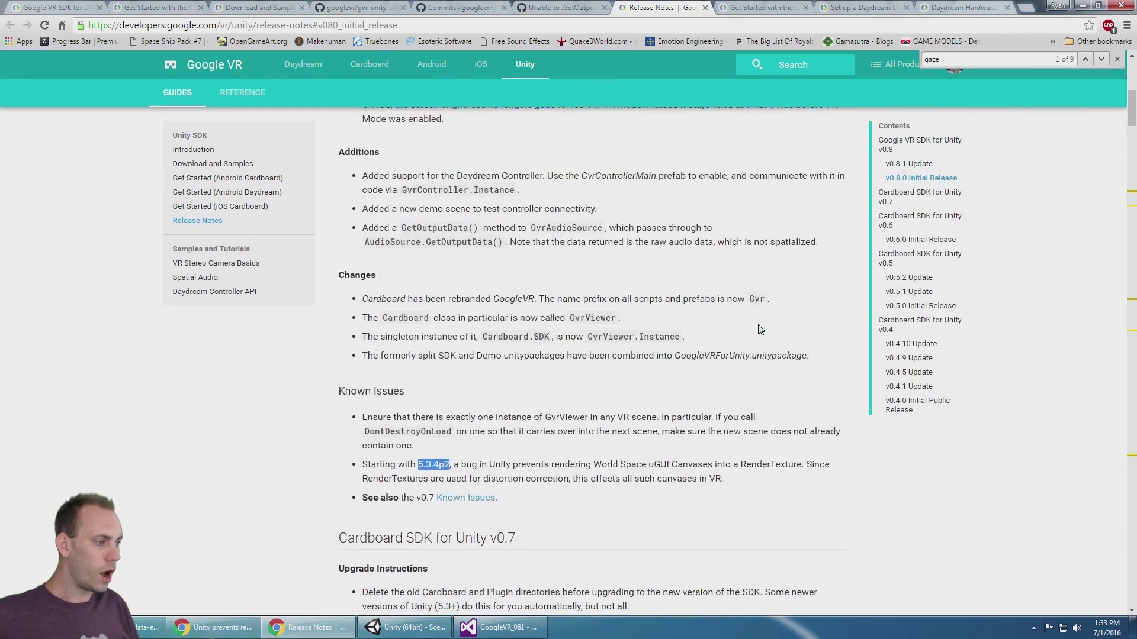
scroll(760, 330, down, 4)
scroll(760, 330, down, 2)
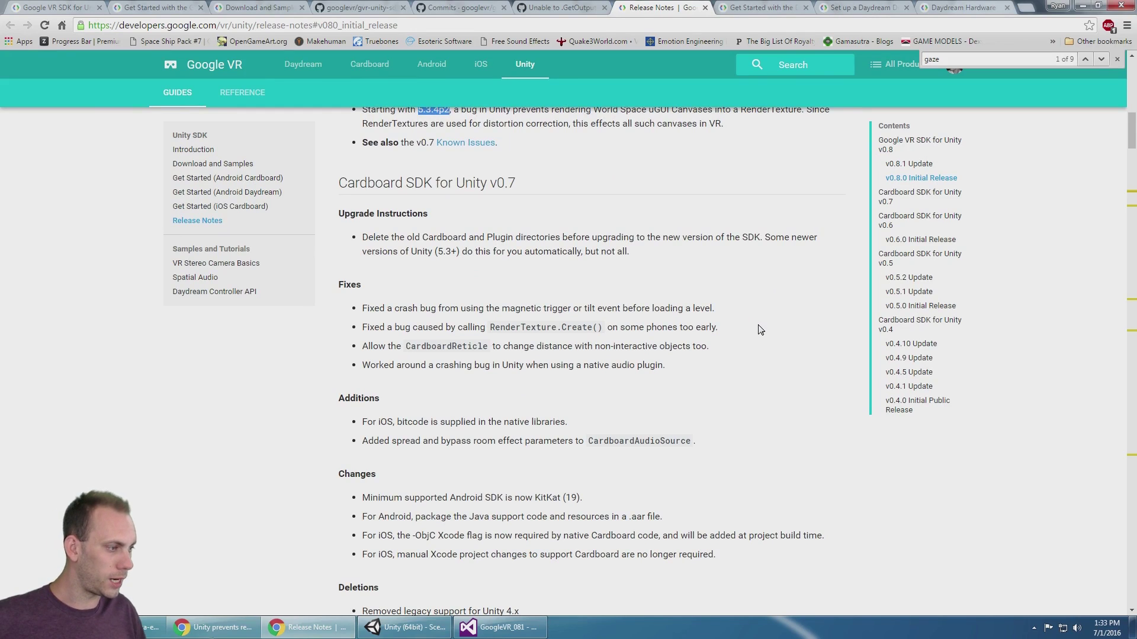
Scroll the release notes down to the Cardboard SDK v0.6.0 Additions
scroll(760, 330, down, 1)
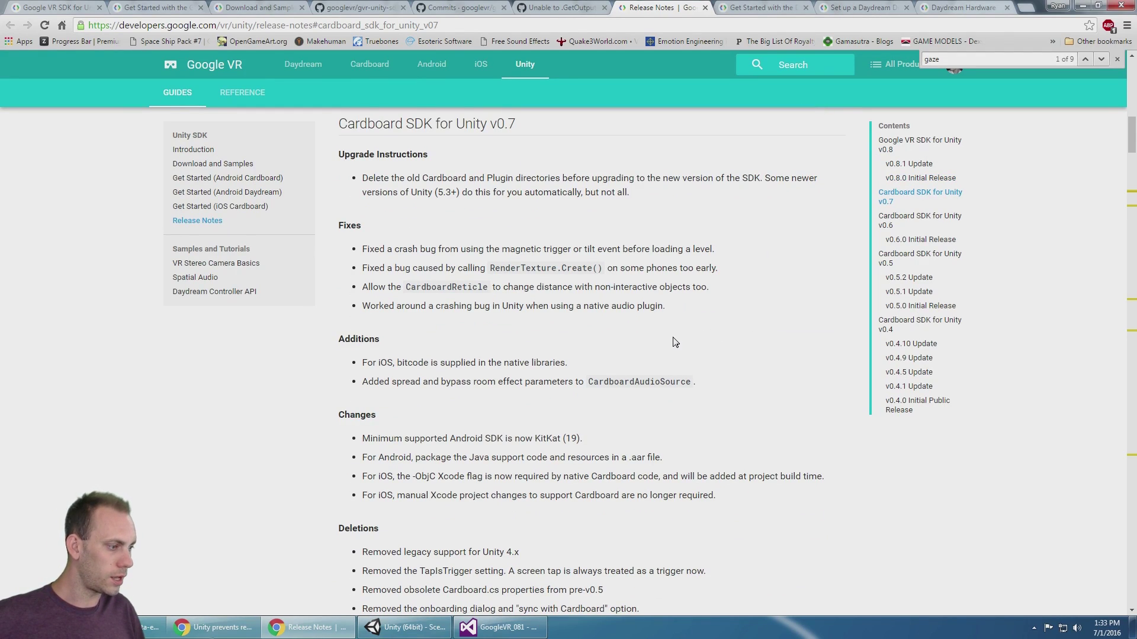
scroll(675, 342, down, 3)
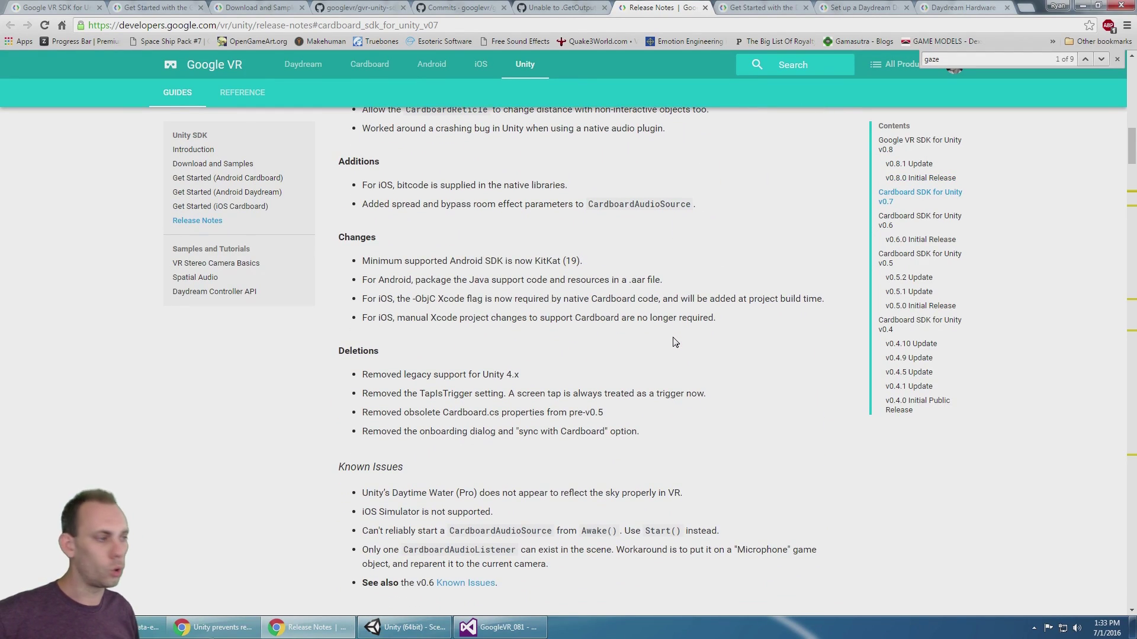
scroll(518, 294, down, 7)
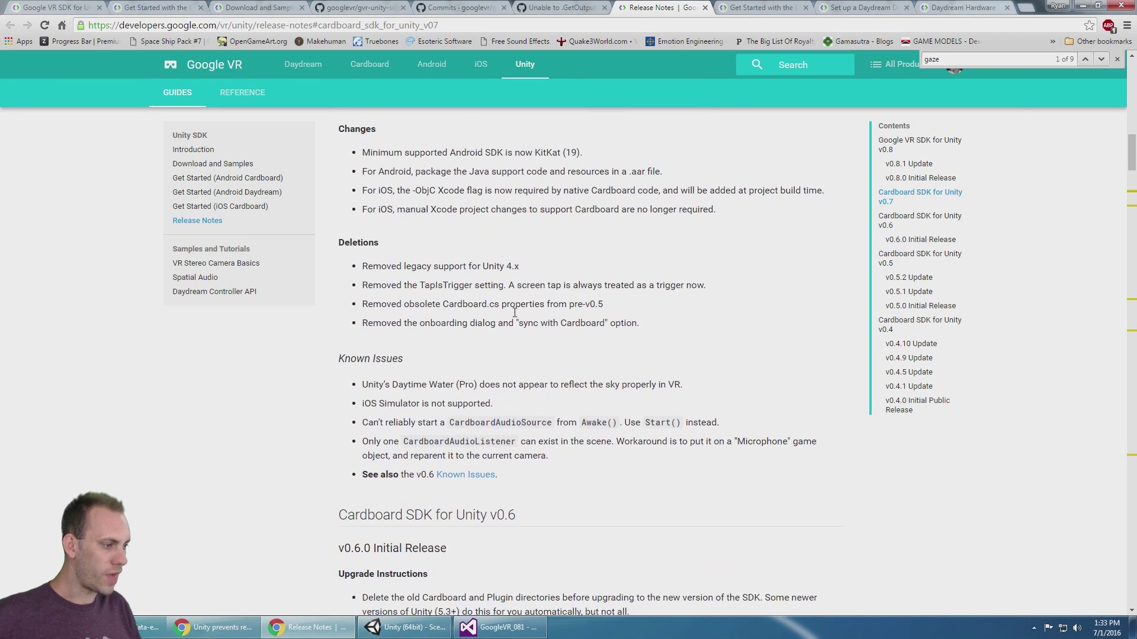
scroll(515, 318, down, 3)
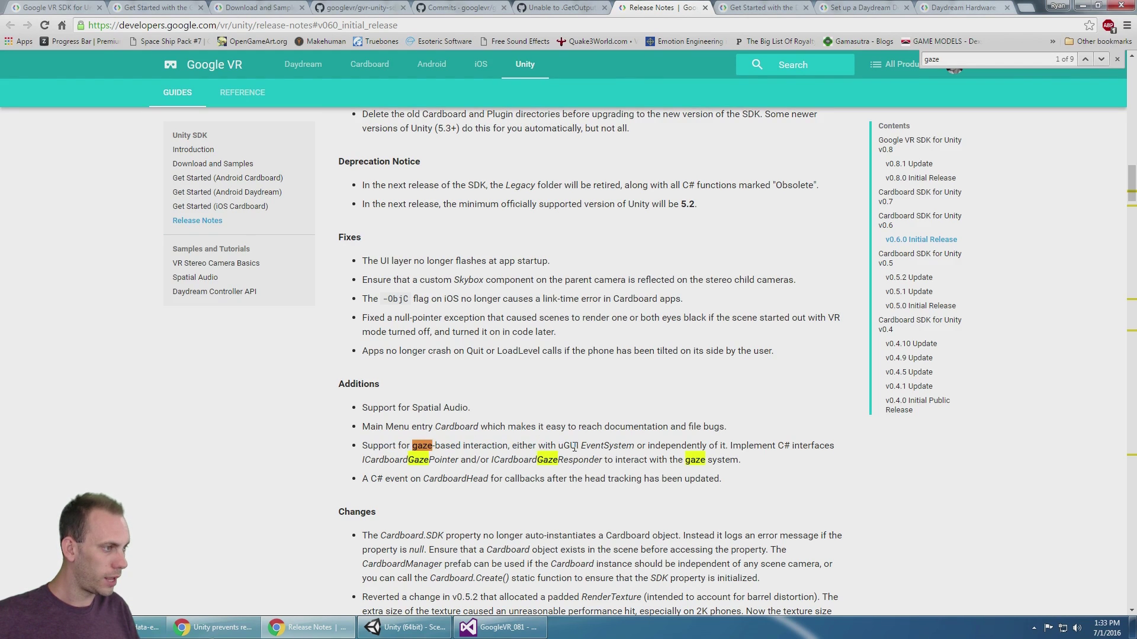
scroll(571, 448, up, 18)
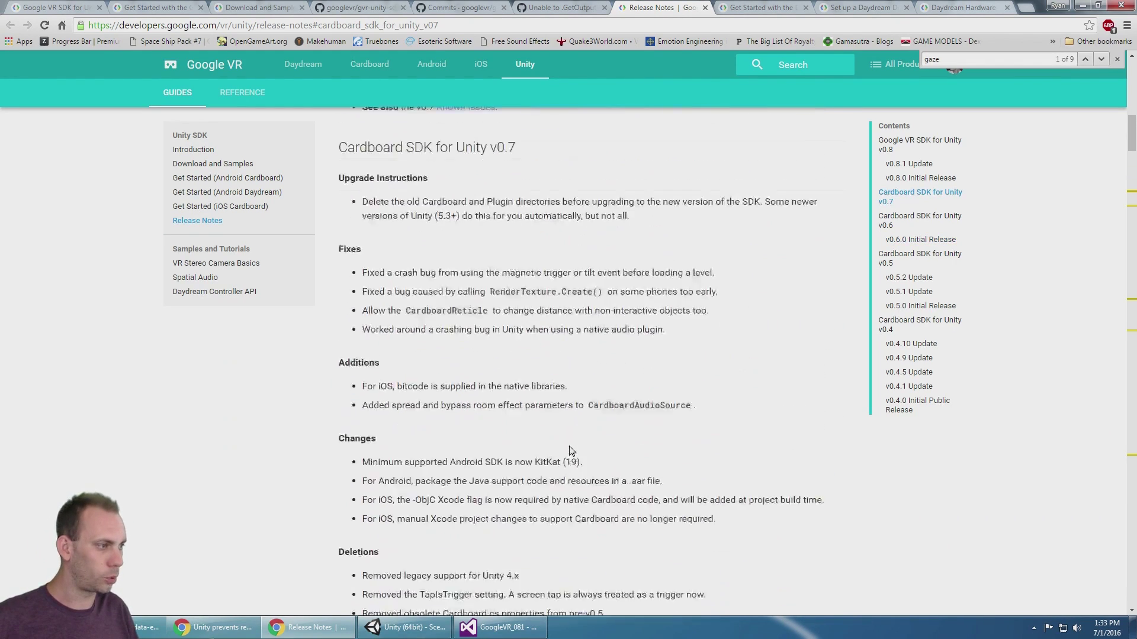
scroll(570, 446, down, 12)
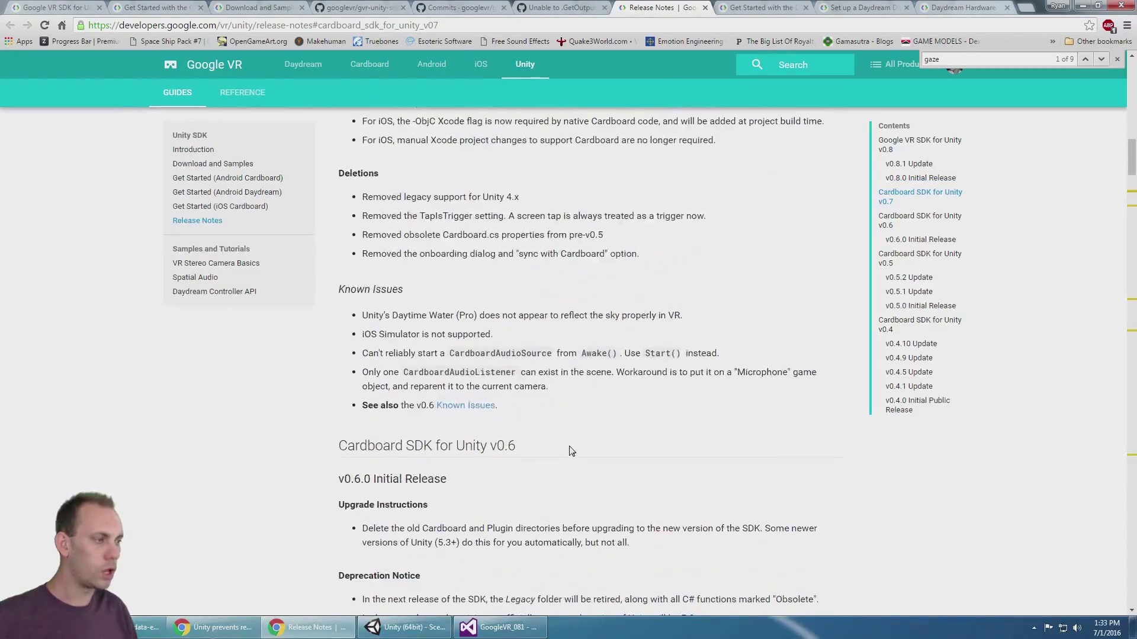
scroll(571, 451, down, 3)
scroll(572, 455, up, 16)
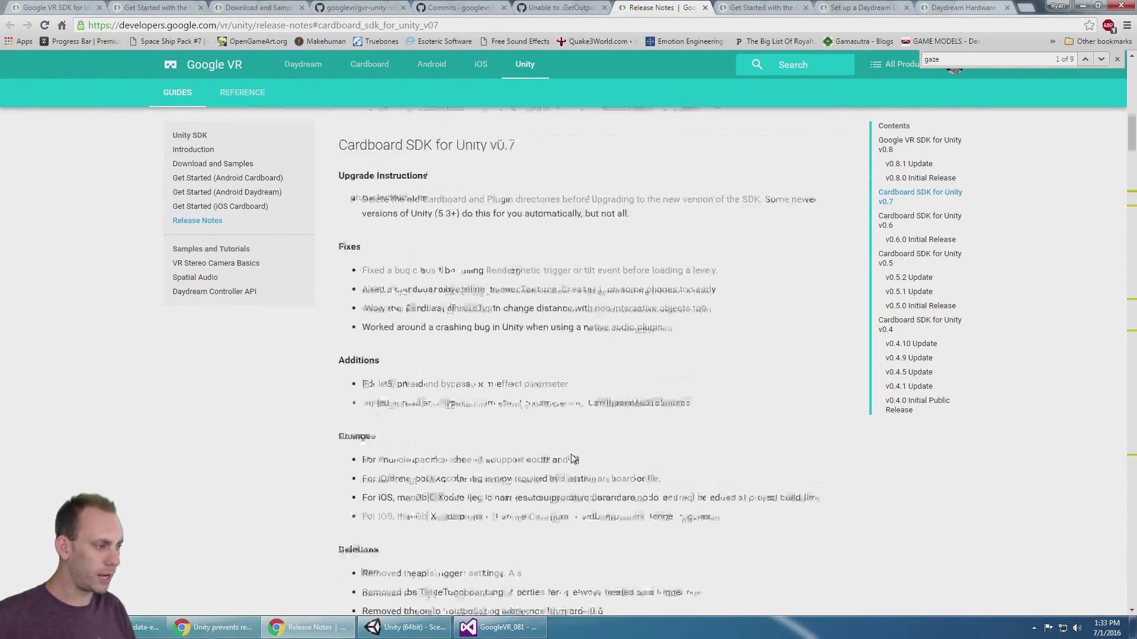
scroll(571, 459, down, 15)
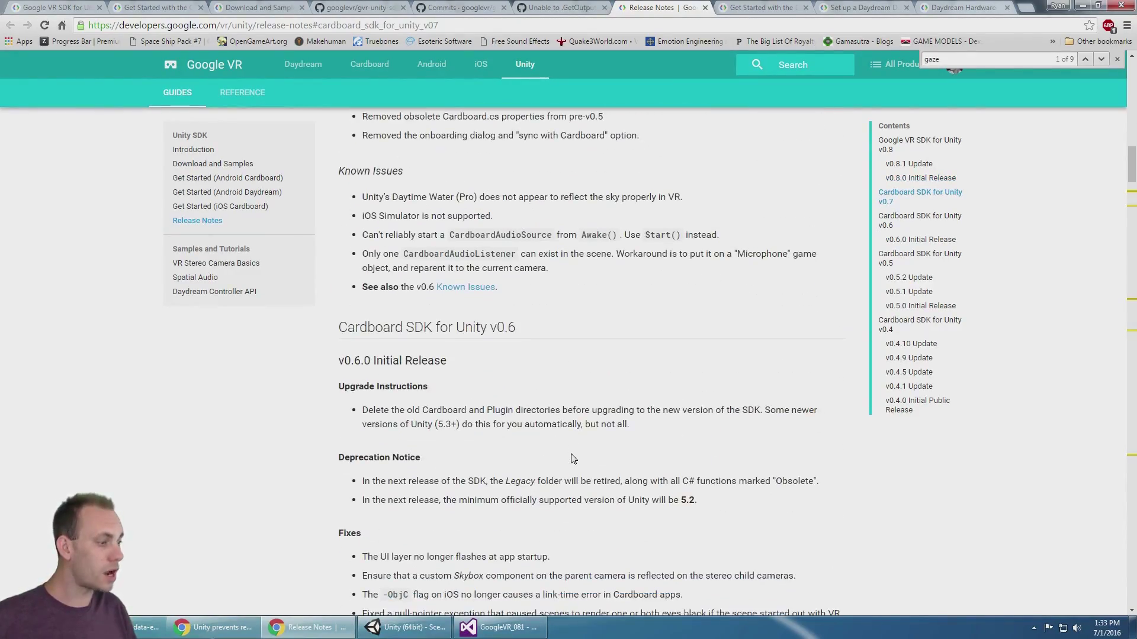
scroll(573, 458, down, 2)
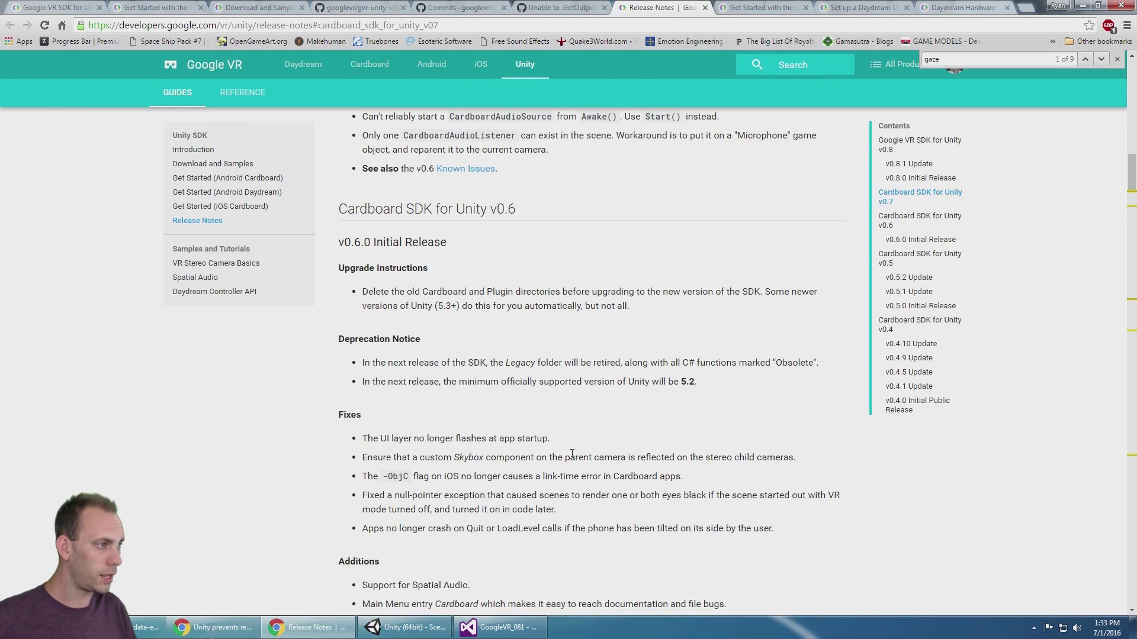
scroll(572, 455, up, 5)
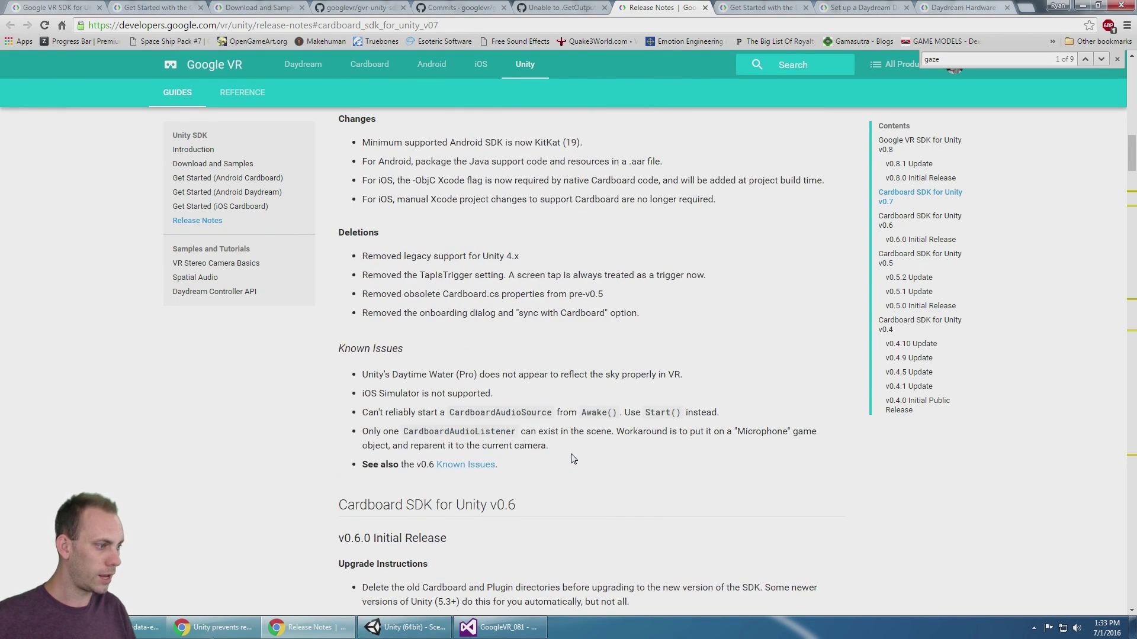
scroll(572, 459, down, 8)
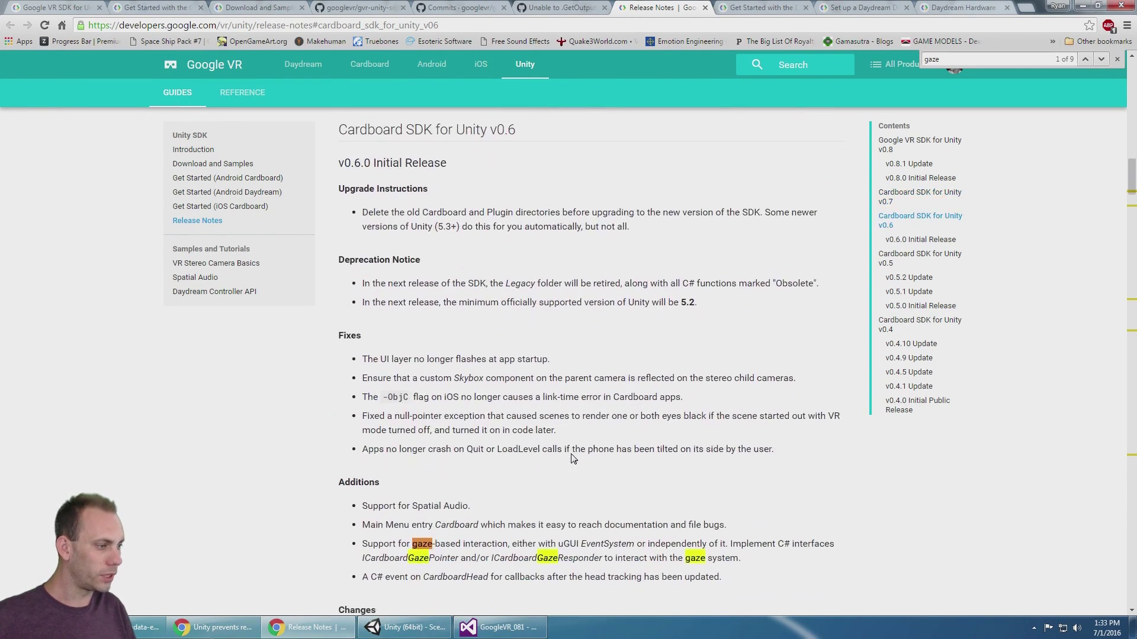
Highlight the gaze-based interaction support bullet and close the 'gaze' find bar
drag(364, 448, 635, 446)
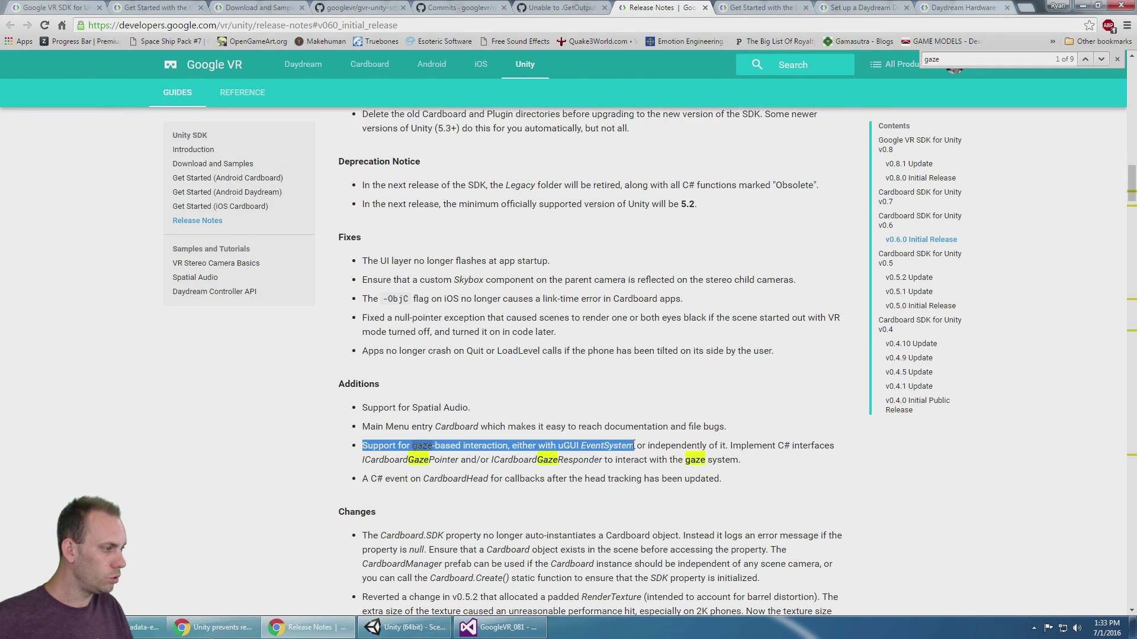
click(666, 442)
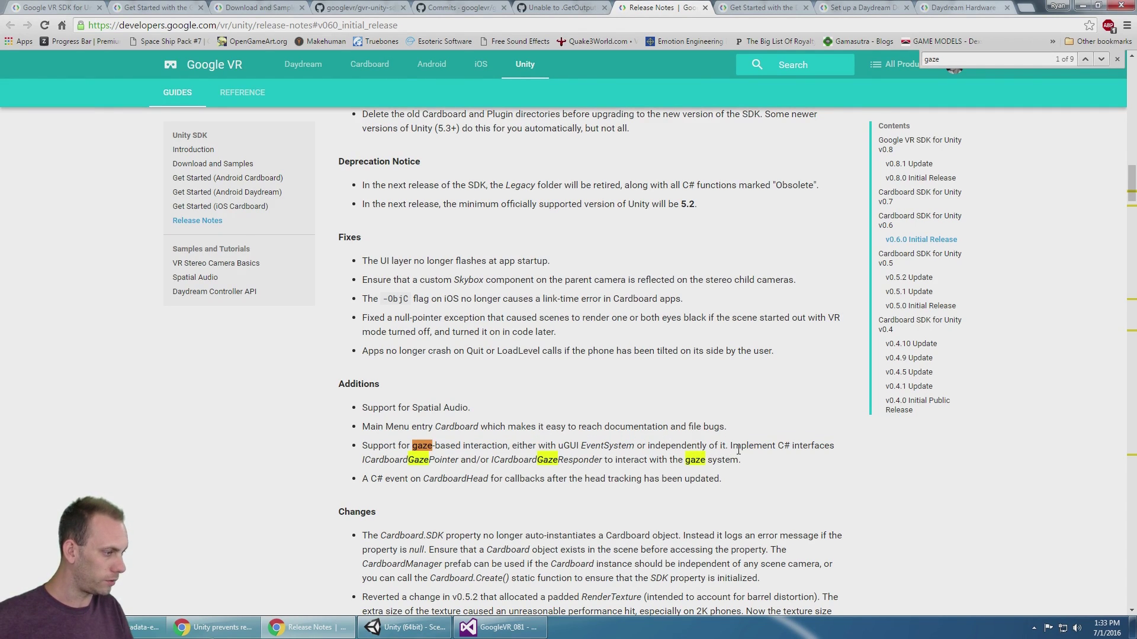
click(1116, 58)
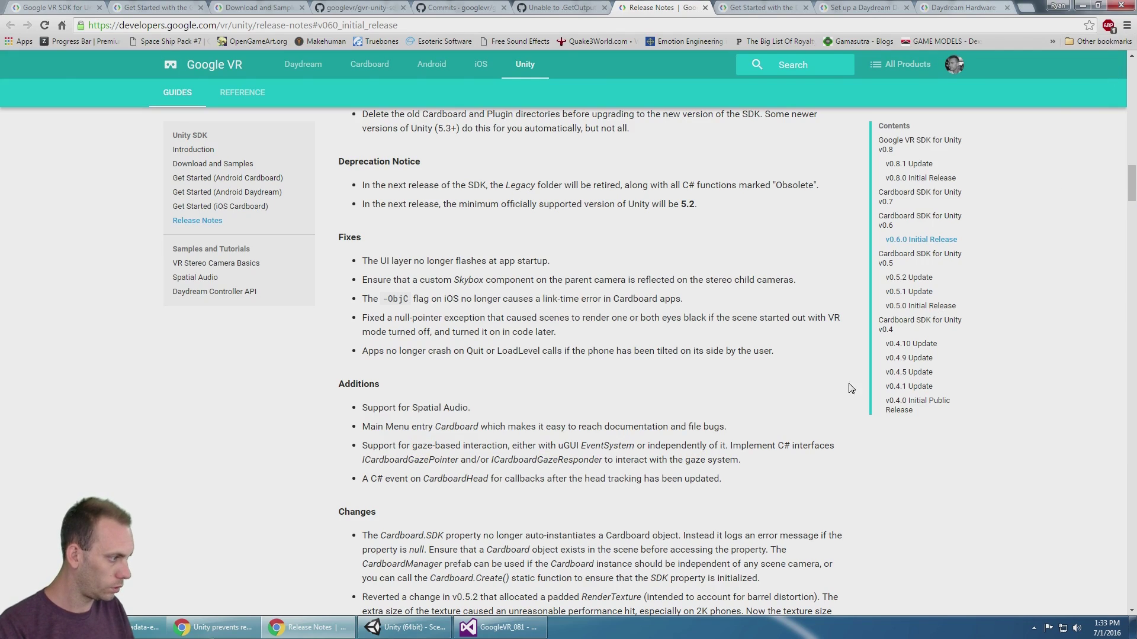
drag(728, 446, 371, 449)
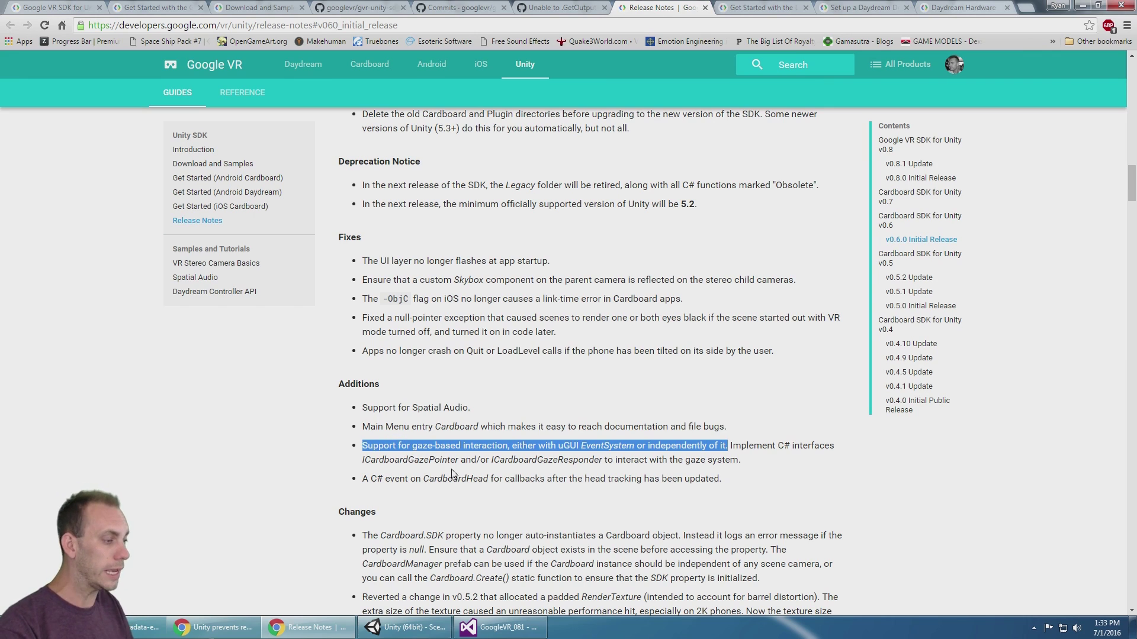
Glance at GvrGaze.cs in Visual Studio, then return to Unity and check the Main Camera
click(501, 627)
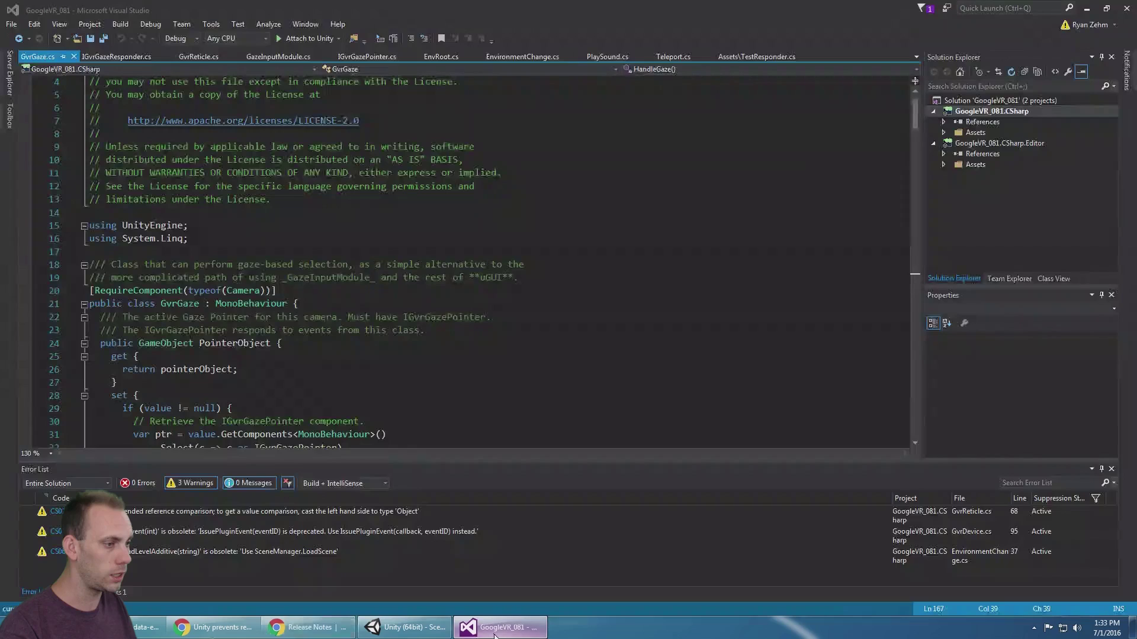
click(405, 627)
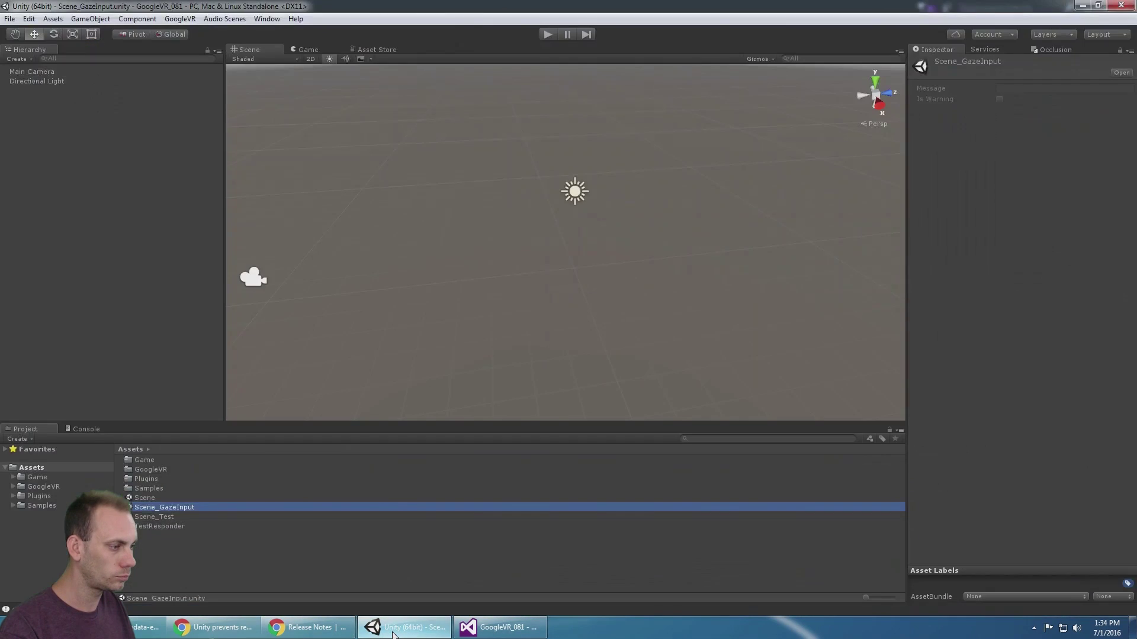
click(292, 228)
click(31, 72)
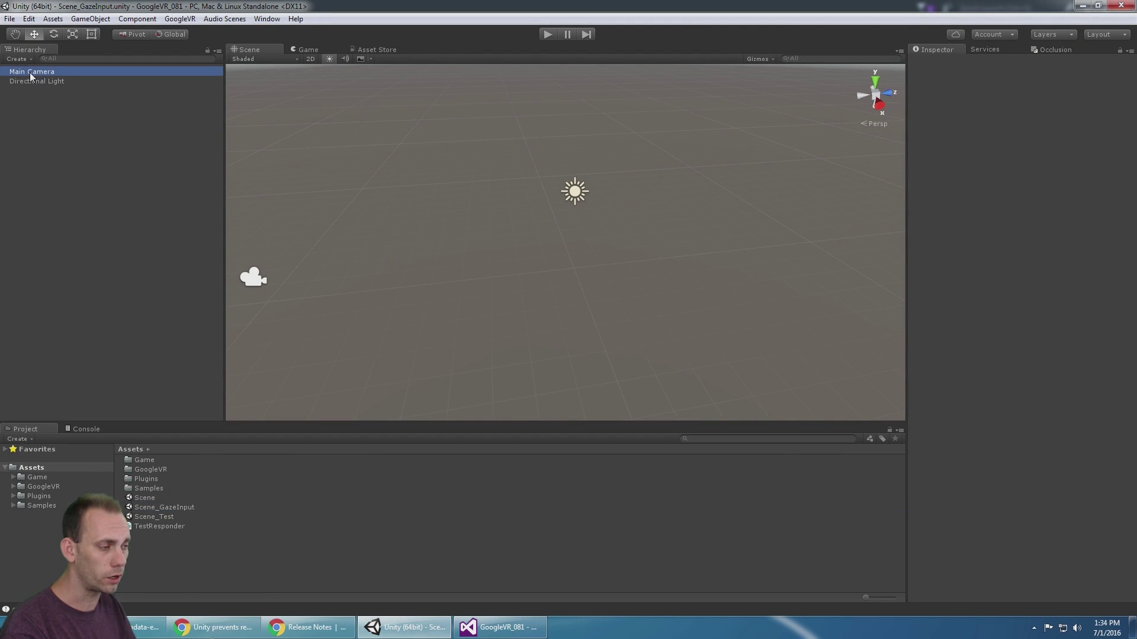
click(55, 147)
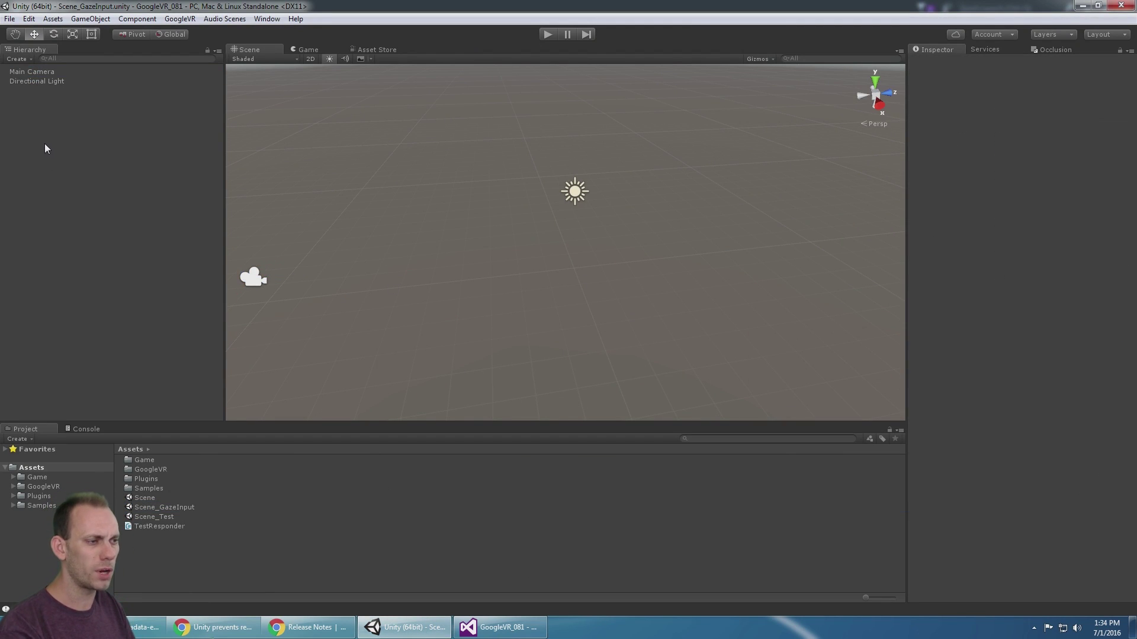
Add a 3D Plane to the Hierarchy and reset its position to the origin
right_click(43, 154)
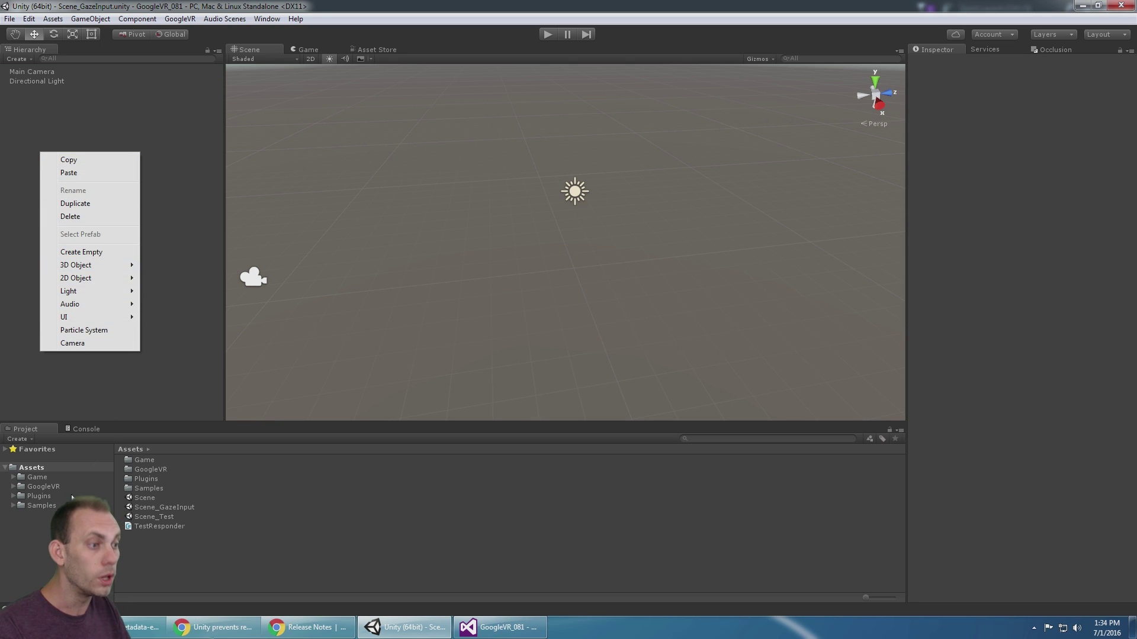
mouse_move(124, 266)
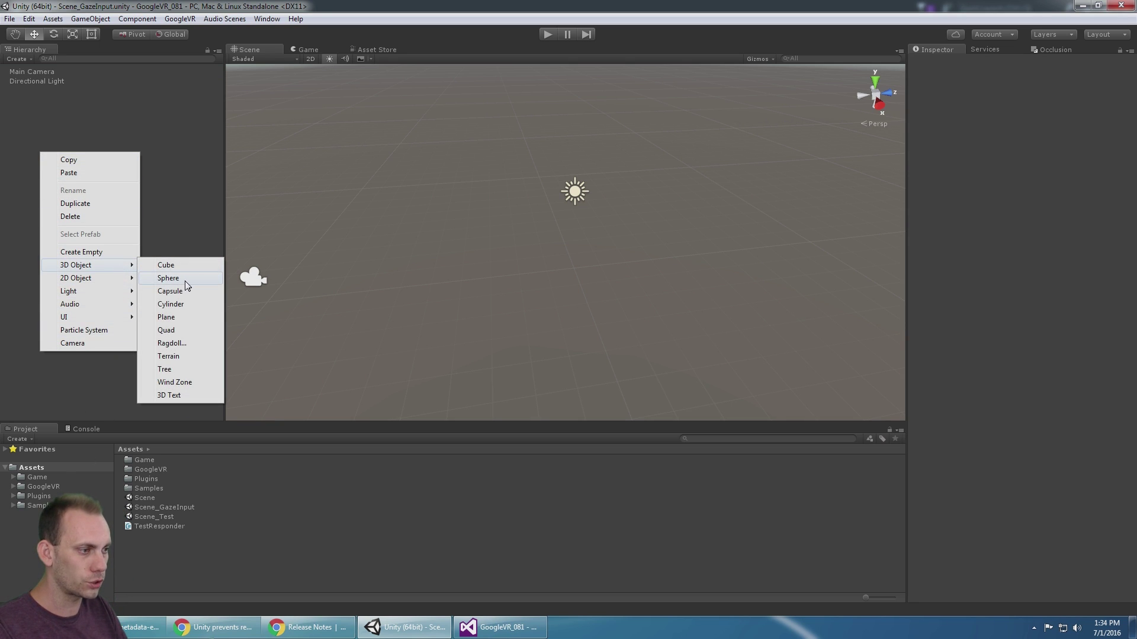
click(184, 318)
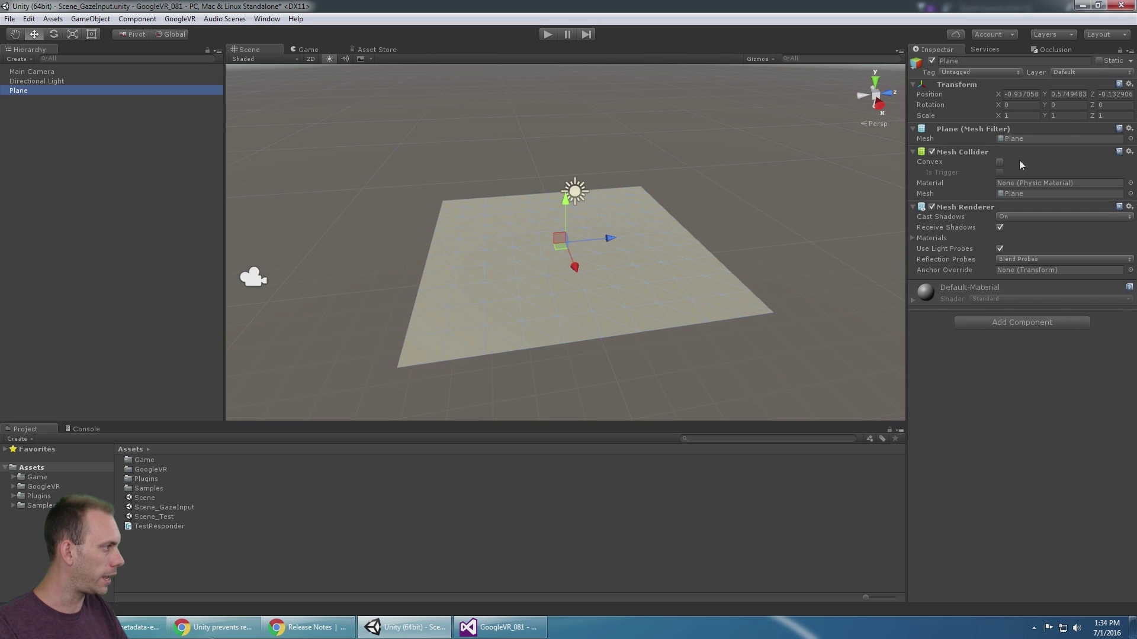
click(1129, 84)
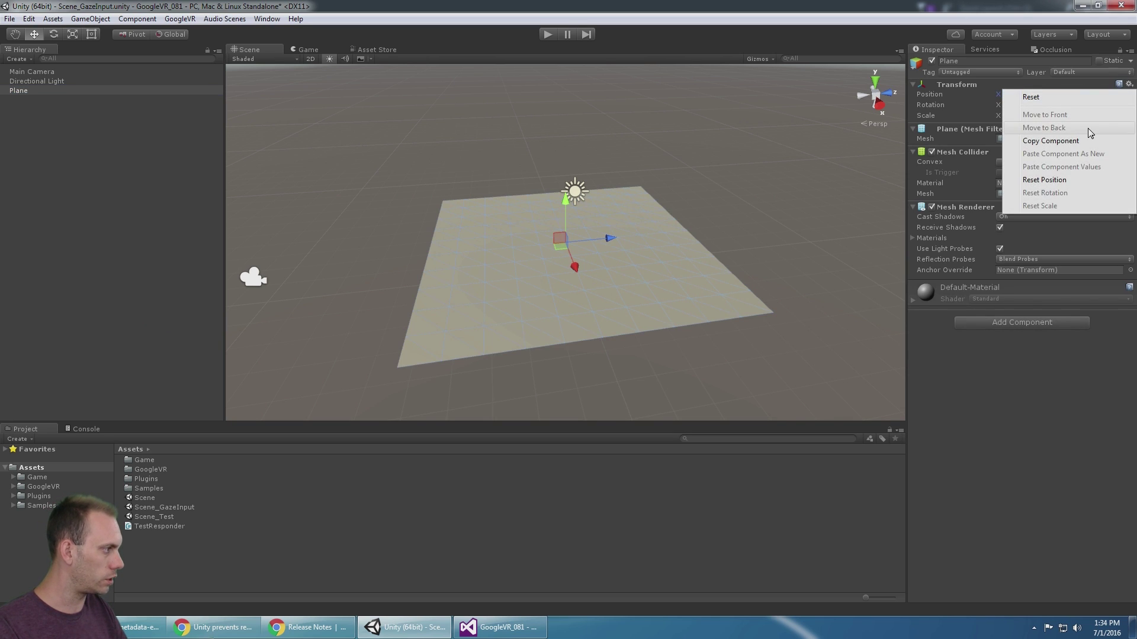
click(1057, 180)
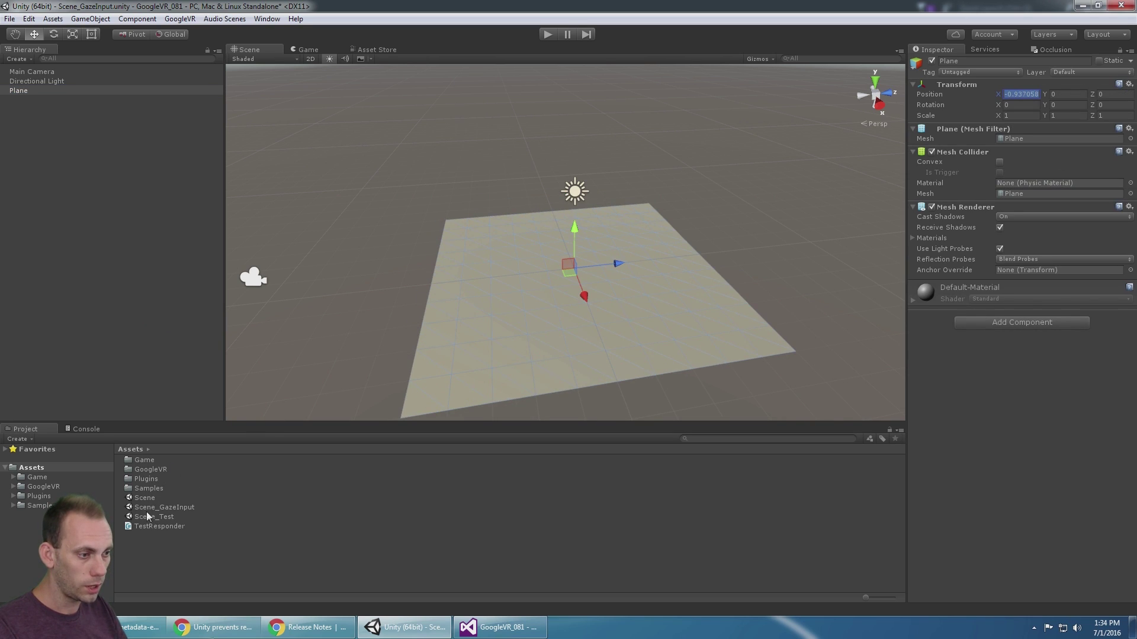
Open Assets/GoogleVR/Prefabs in the Project panel and select the GvrMain prefab
click(43, 486)
click(13, 486)
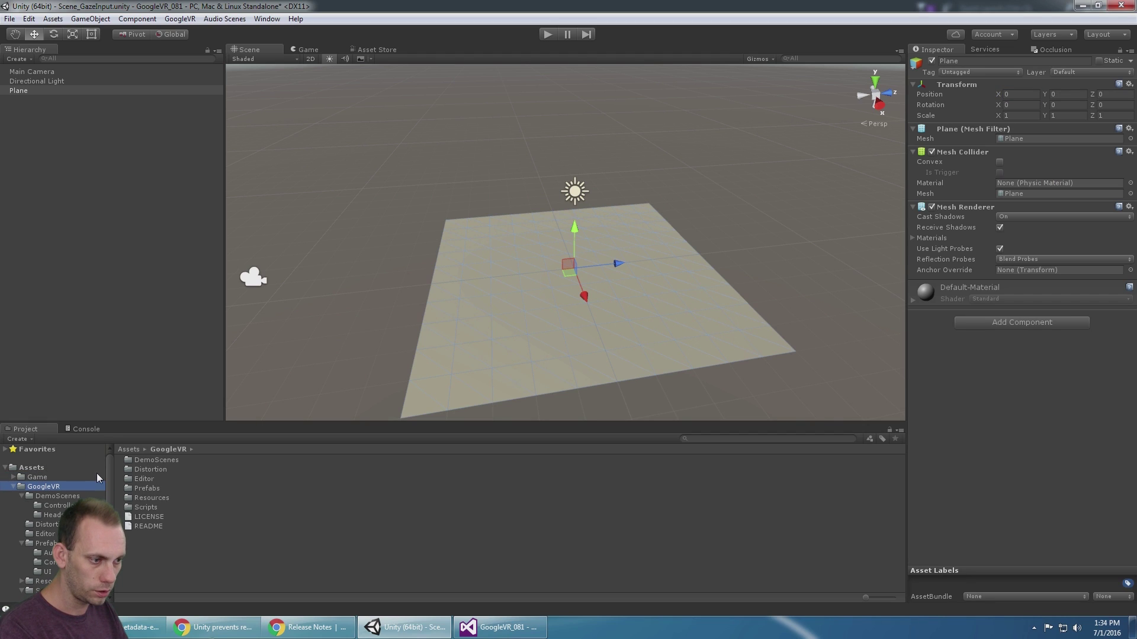
click(21, 497)
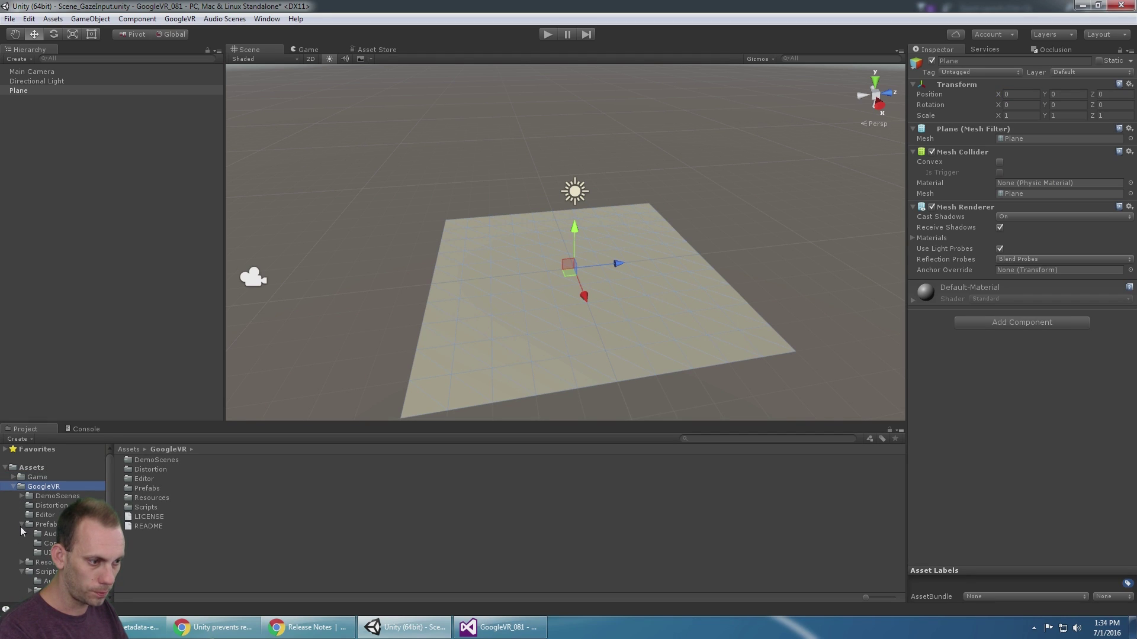
click(22, 572)
click(45, 525)
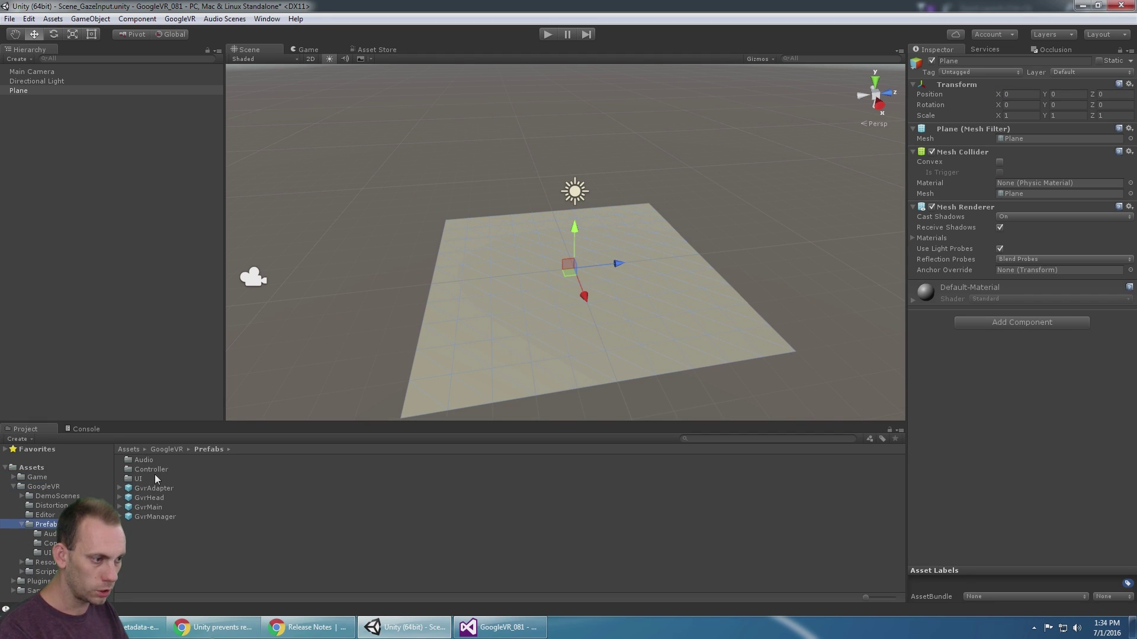
click(153, 509)
Place GvrMain in the scene, reset its position, and set Position Y to 1.5
drag(156, 511, 572, 264)
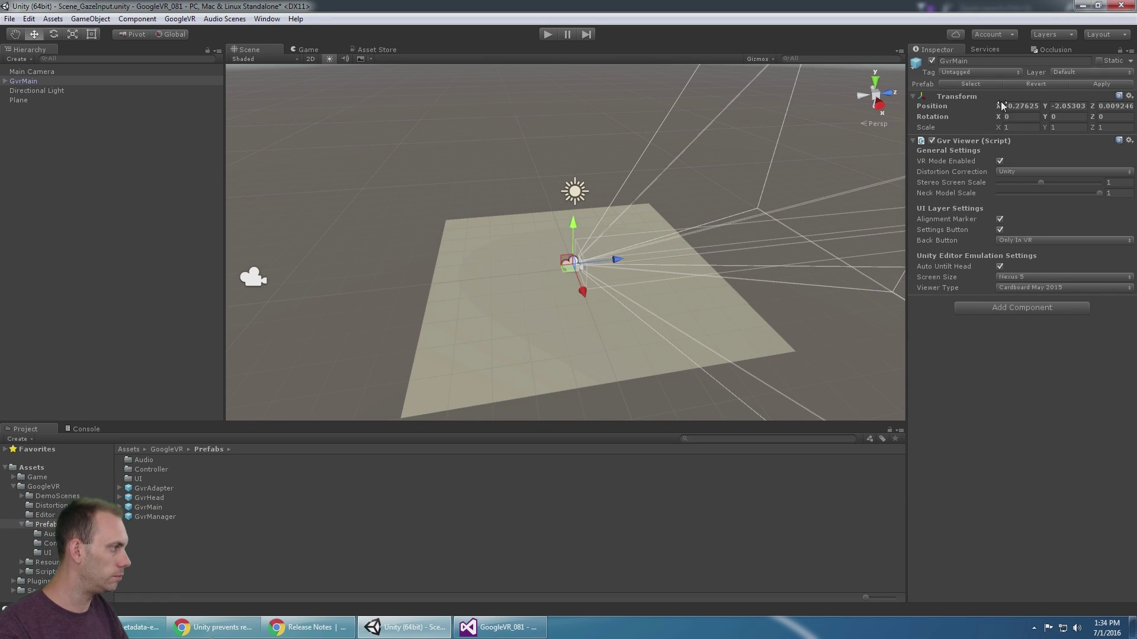
click(1126, 97)
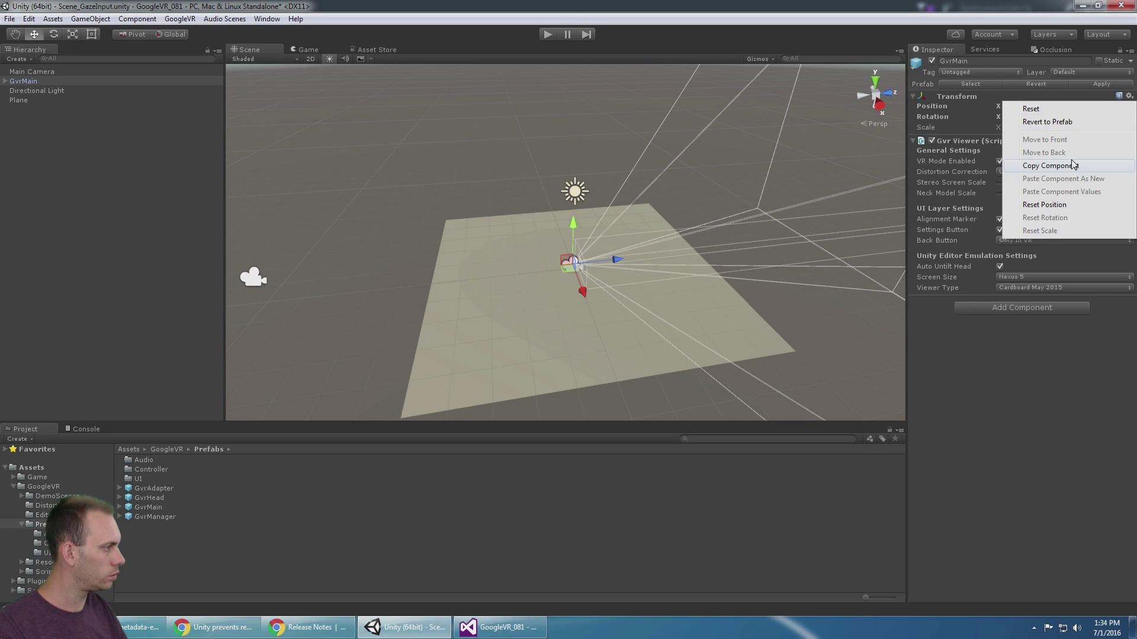
click(1059, 206)
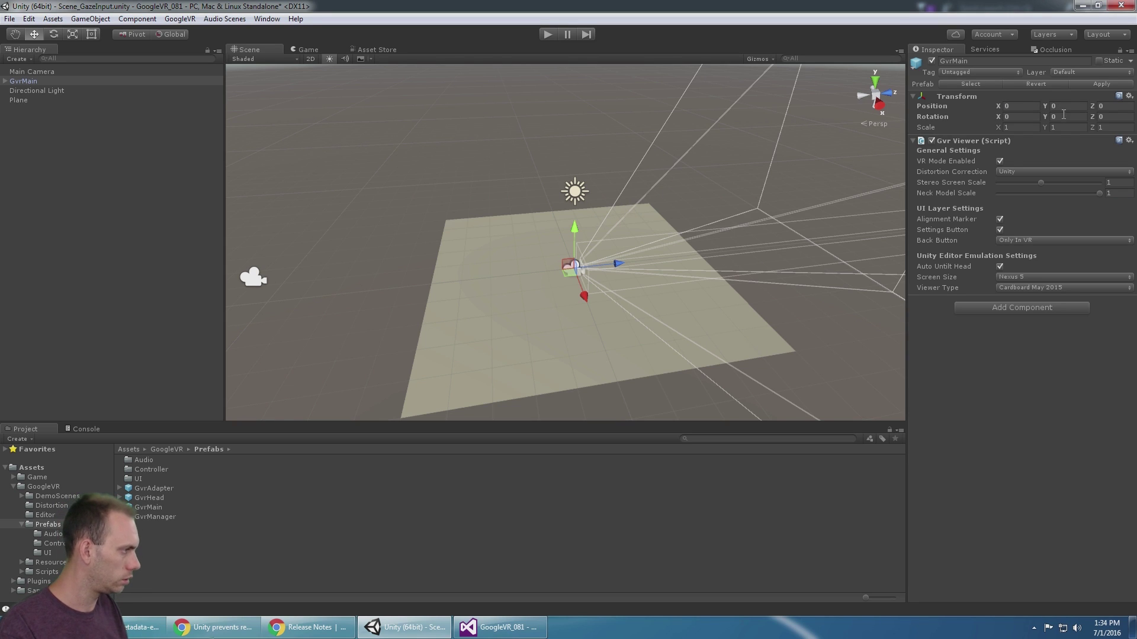
click(1079, 105)
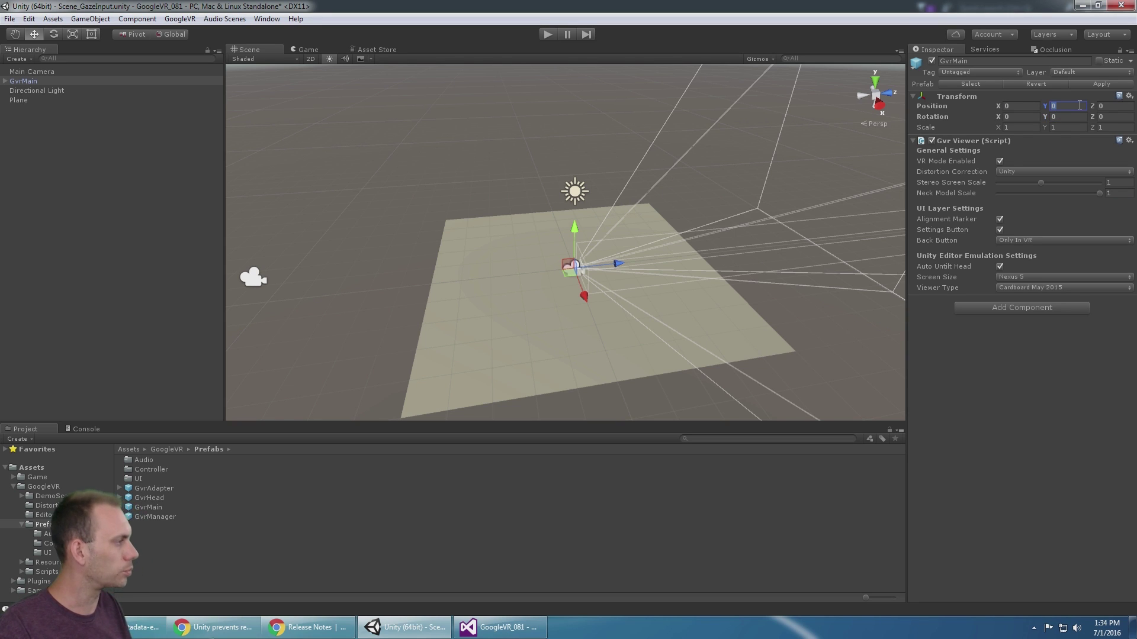
text(1.5)
alt+drag(568, 207, 517, 202)
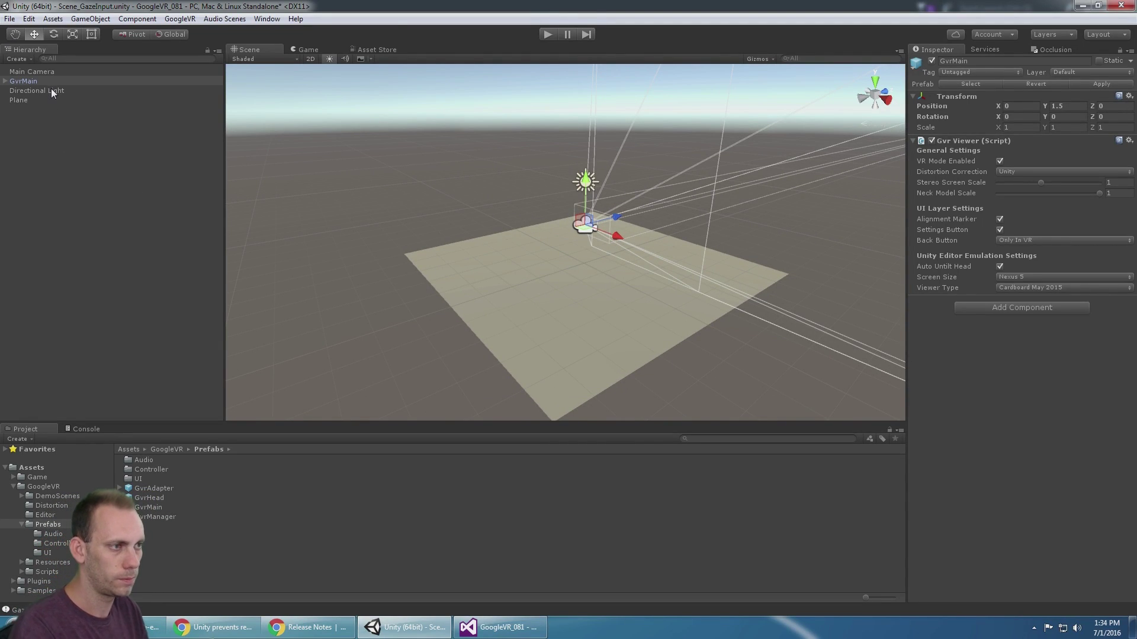
Expand GvrMain down to Head and its Main Camera, then run the scene in stereo
click(30, 82)
key(Right)
key(Down)
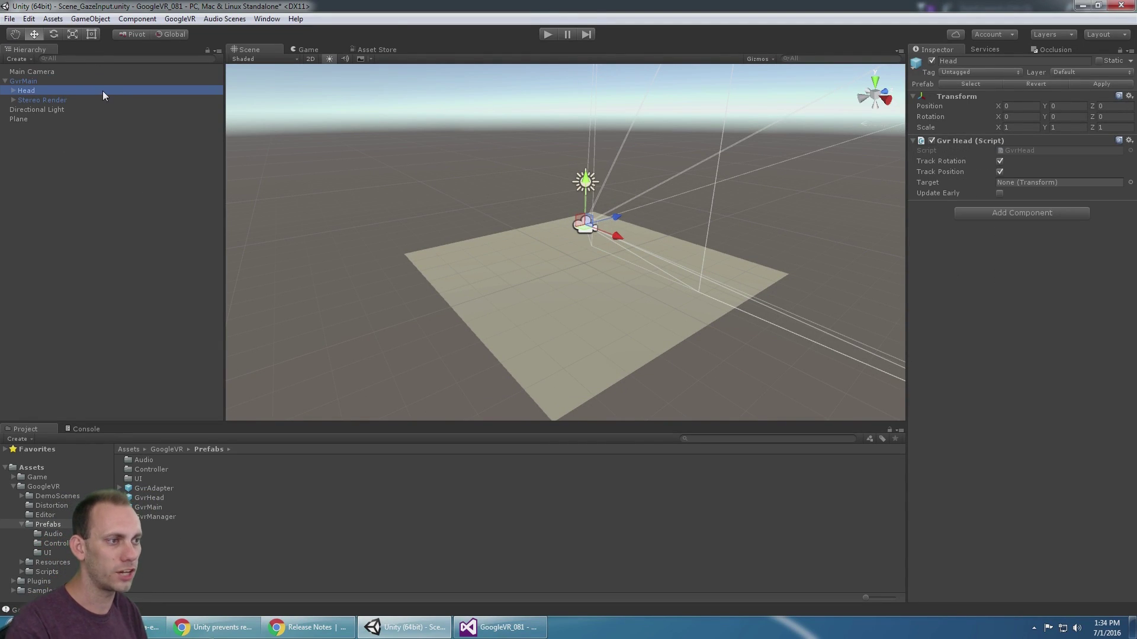
key(Right)
key(Down)
key(Right)
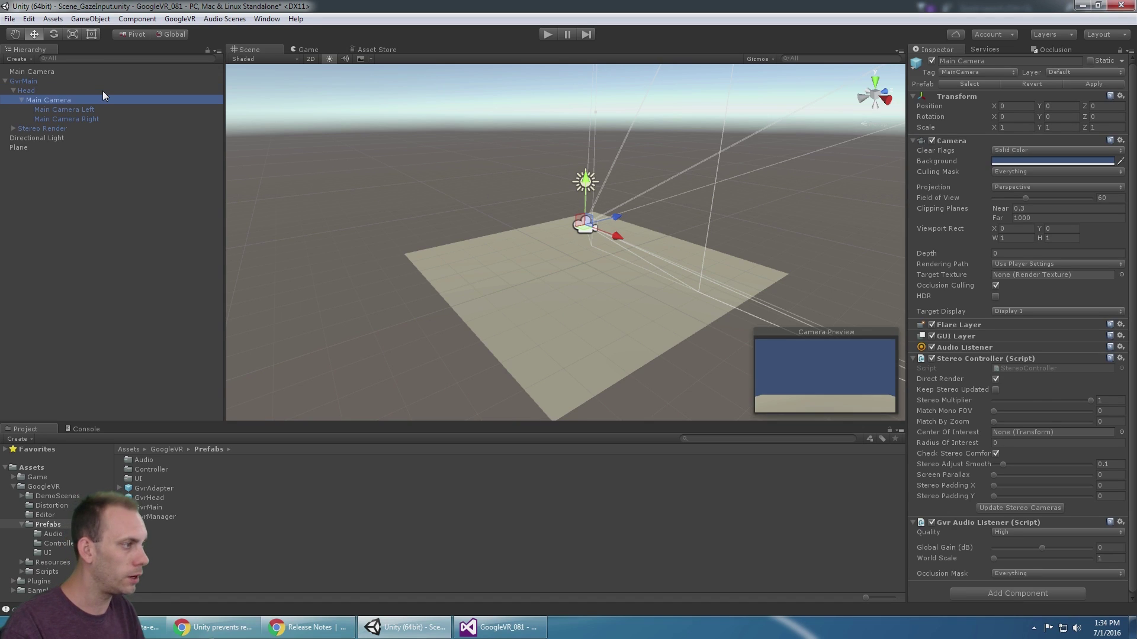
click(543, 35)
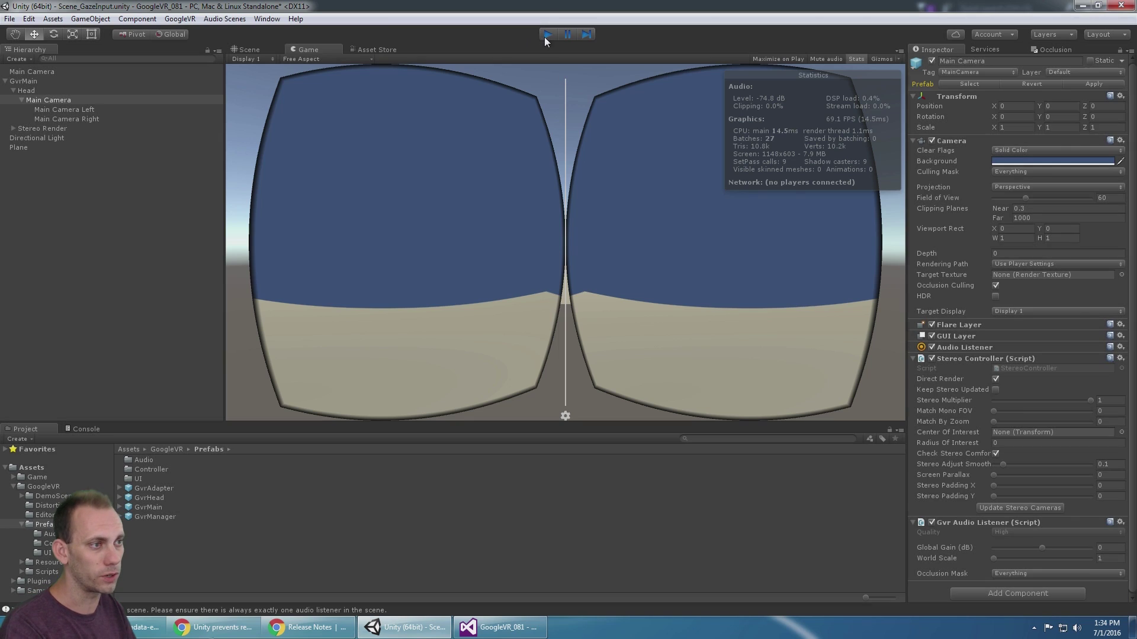
Delete the original top-level Main Camera and test the scene in Play mode
click(544, 36)
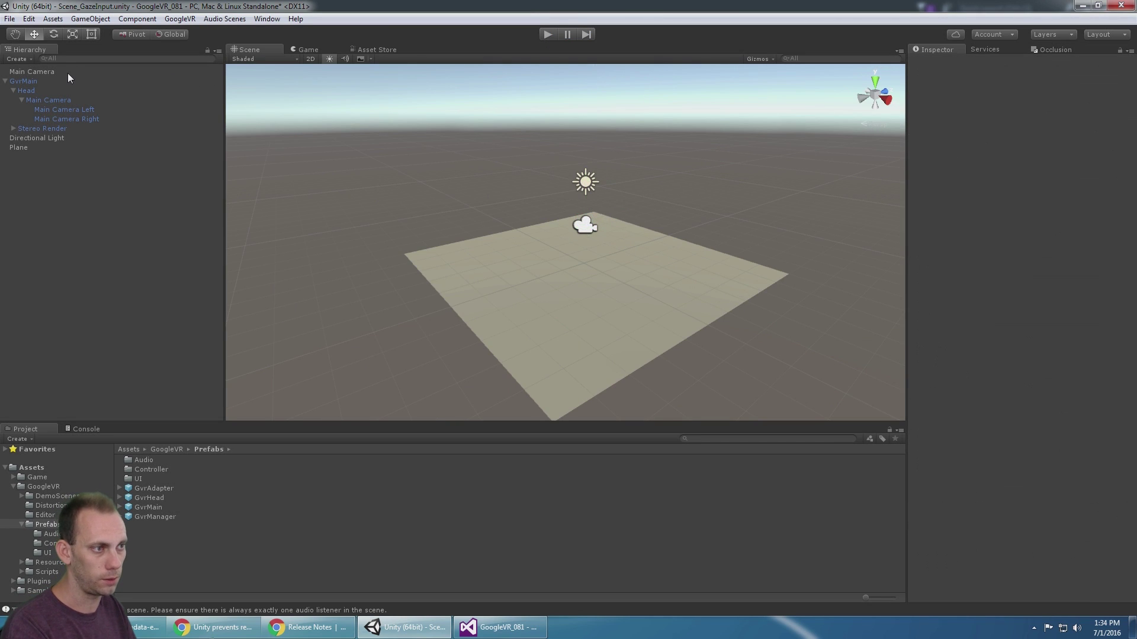
click(70, 72)
key(Delete)
click(548, 34)
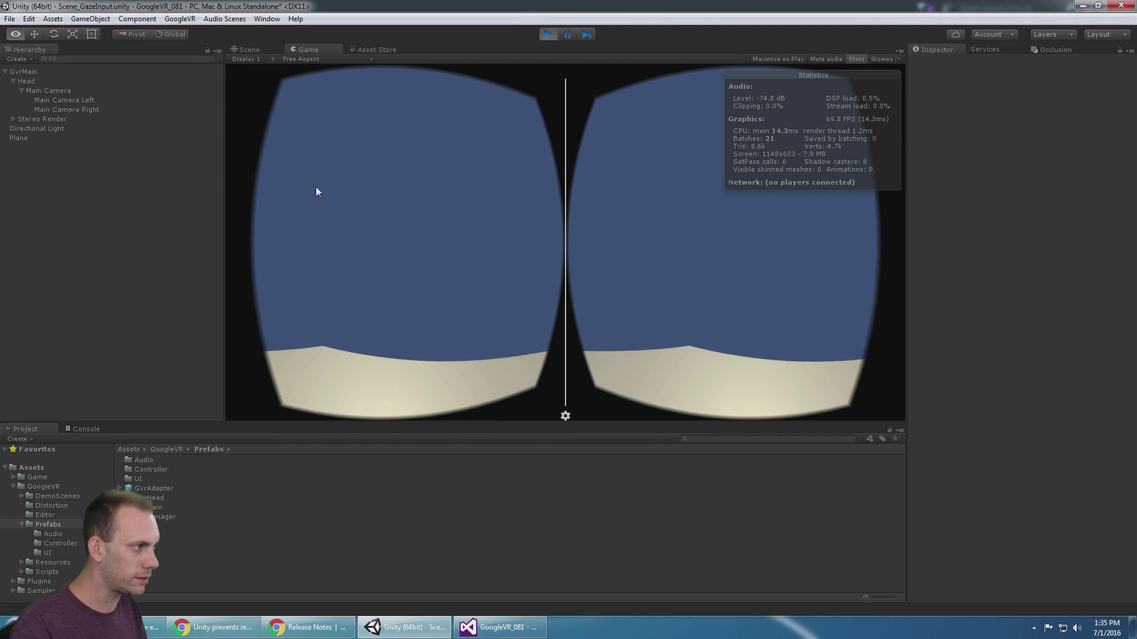
click(549, 34)
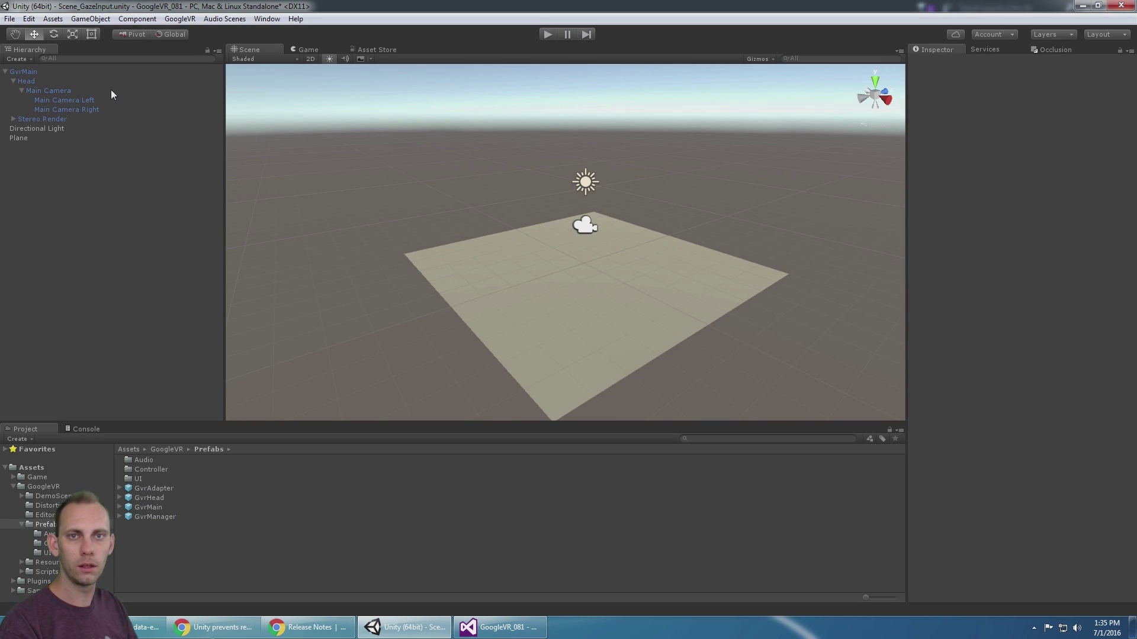
Set GvrMain's Main Camera Clear Flags to Skybox and check the sky in Play mode
click(50, 93)
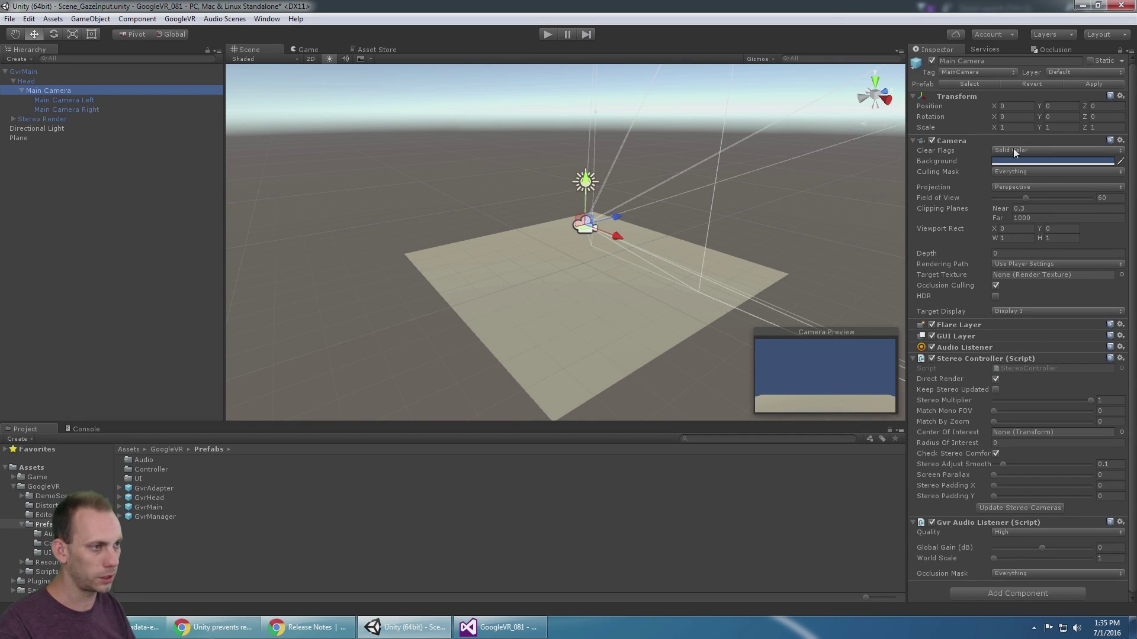
click(113, 107)
click(153, 108)
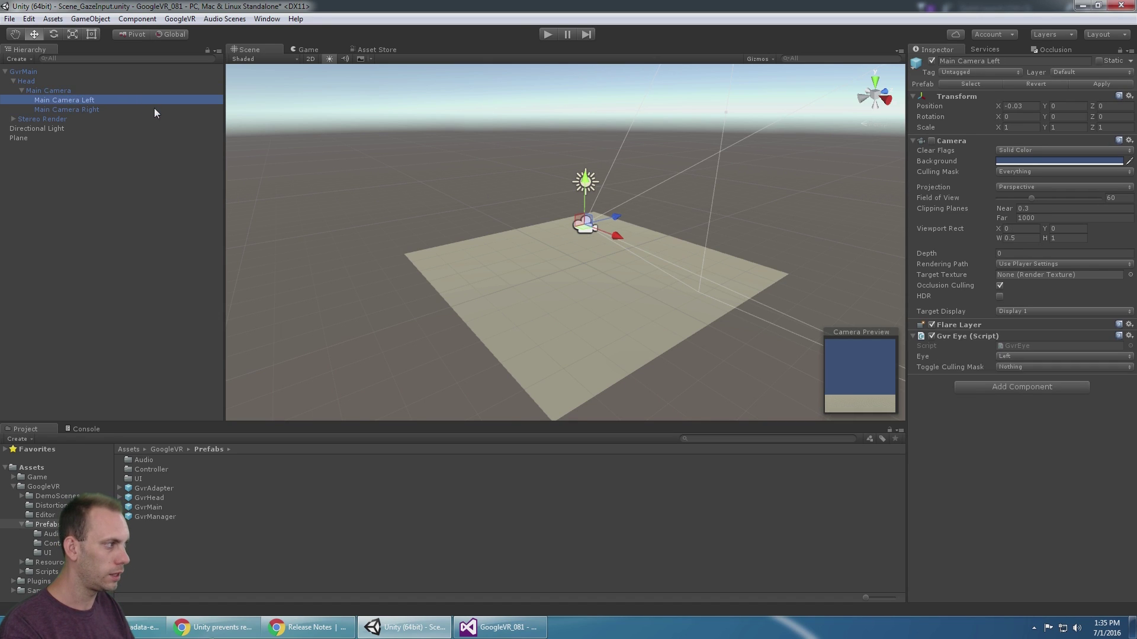
click(154, 90)
click(1077, 152)
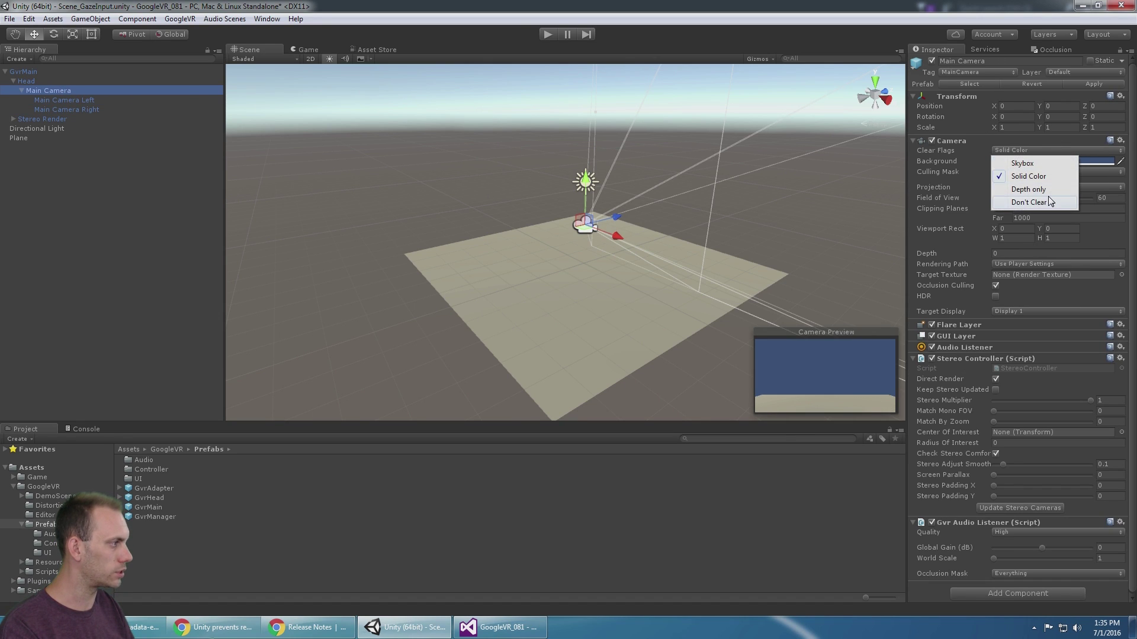
click(1045, 164)
click(548, 34)
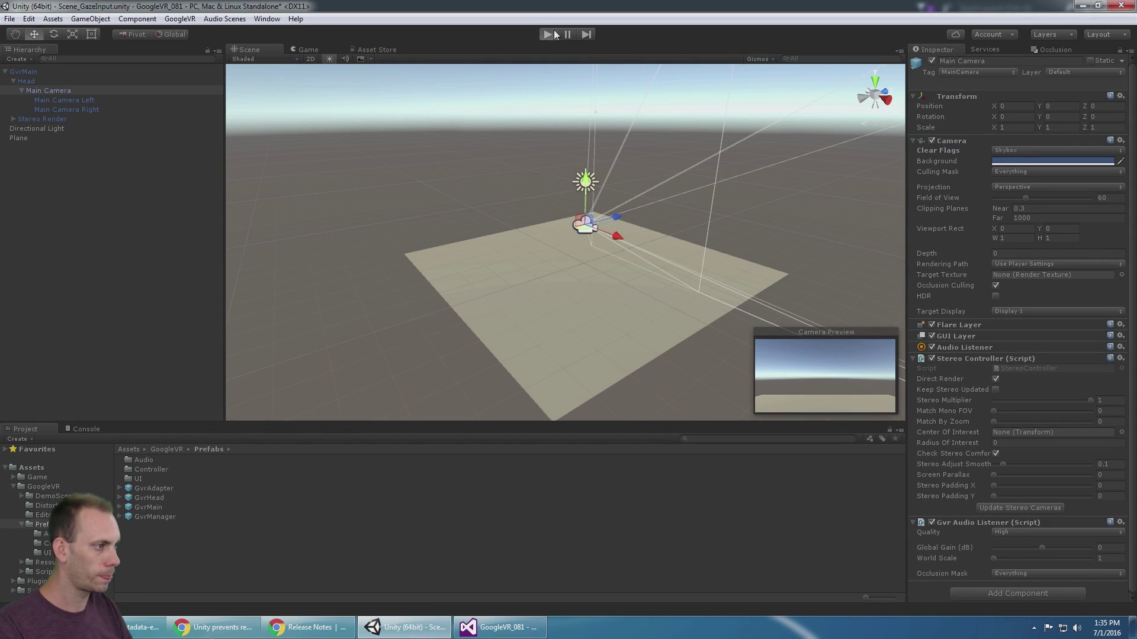
key(ctrl+p)
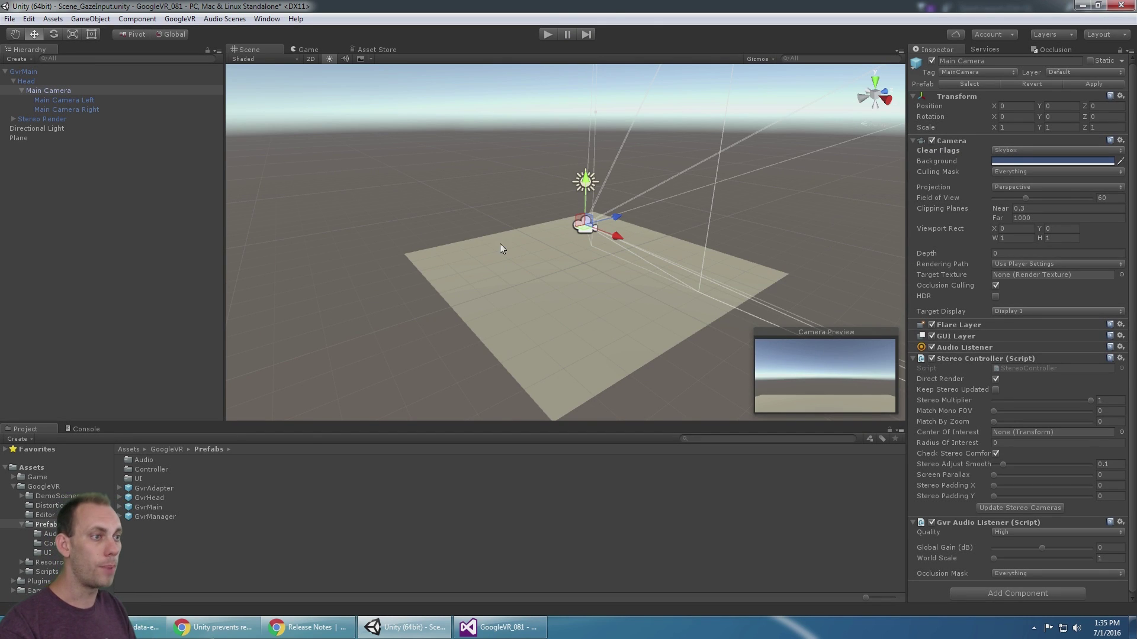
Create a Cube under Main Camera, move it to -2.91, 0.63, 4.36, and preview it in Play mode
right_click(52, 211)
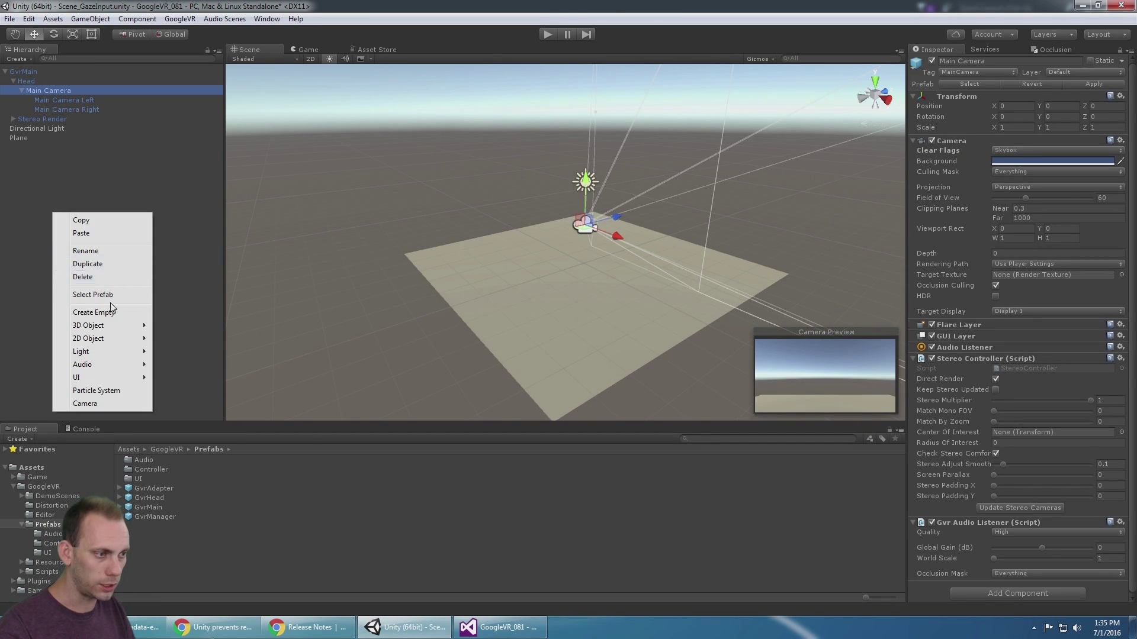
mouse_move(130, 326)
click(179, 325)
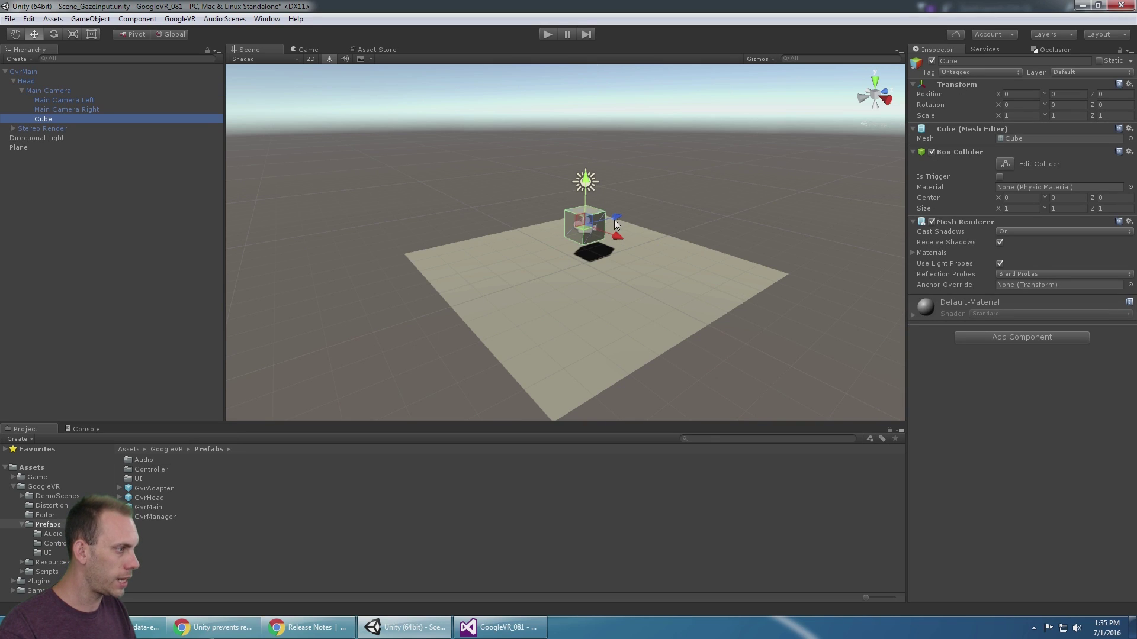
drag(616, 224, 652, 197)
drag(617, 147, 618, 135)
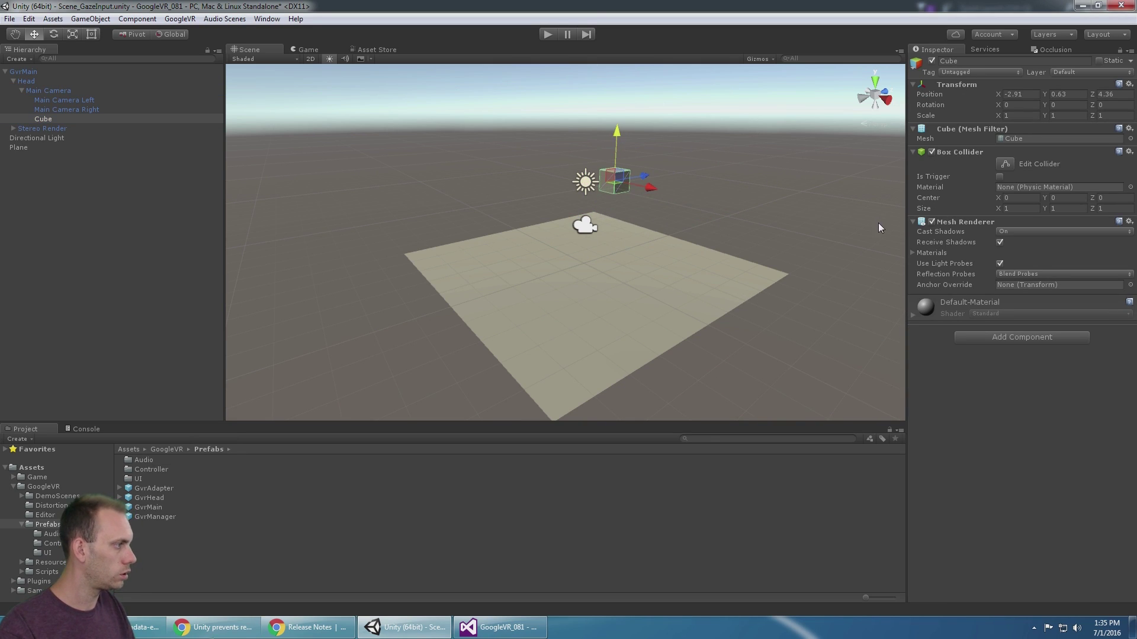
click(547, 37)
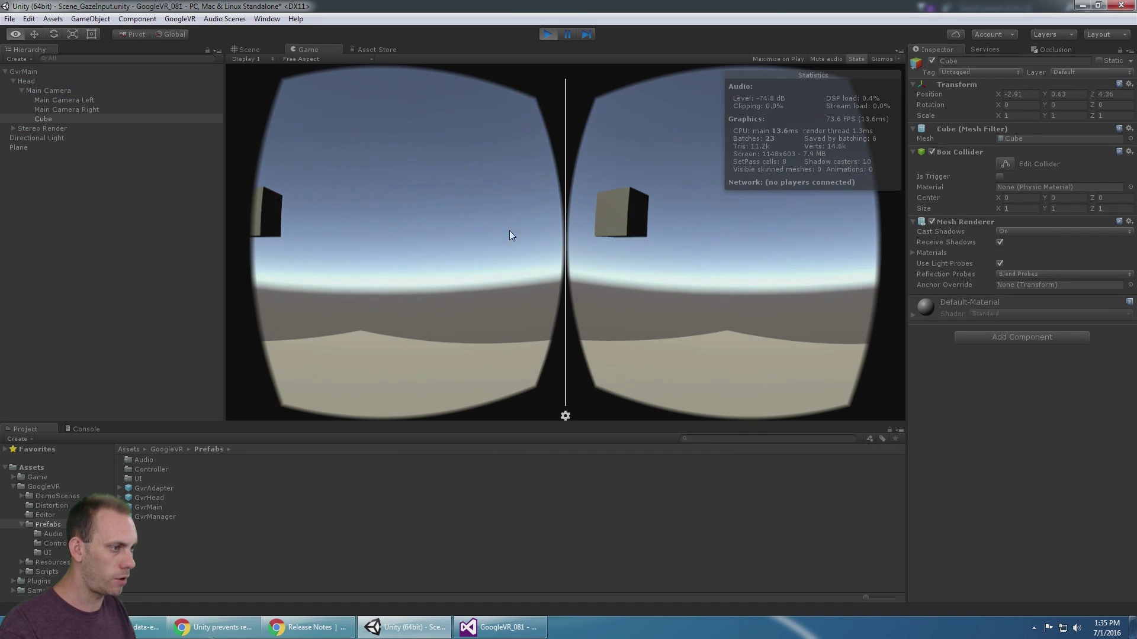
key(alt)
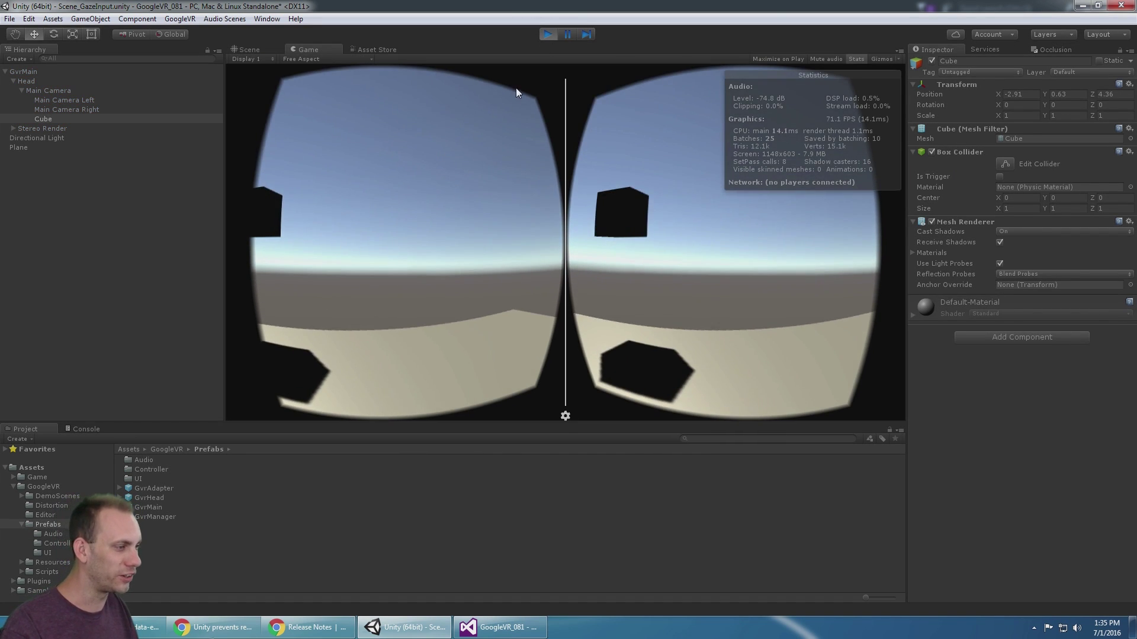
Stop play mode and move the Cube out from under Main Camera to the Hierarchy root
click(547, 34)
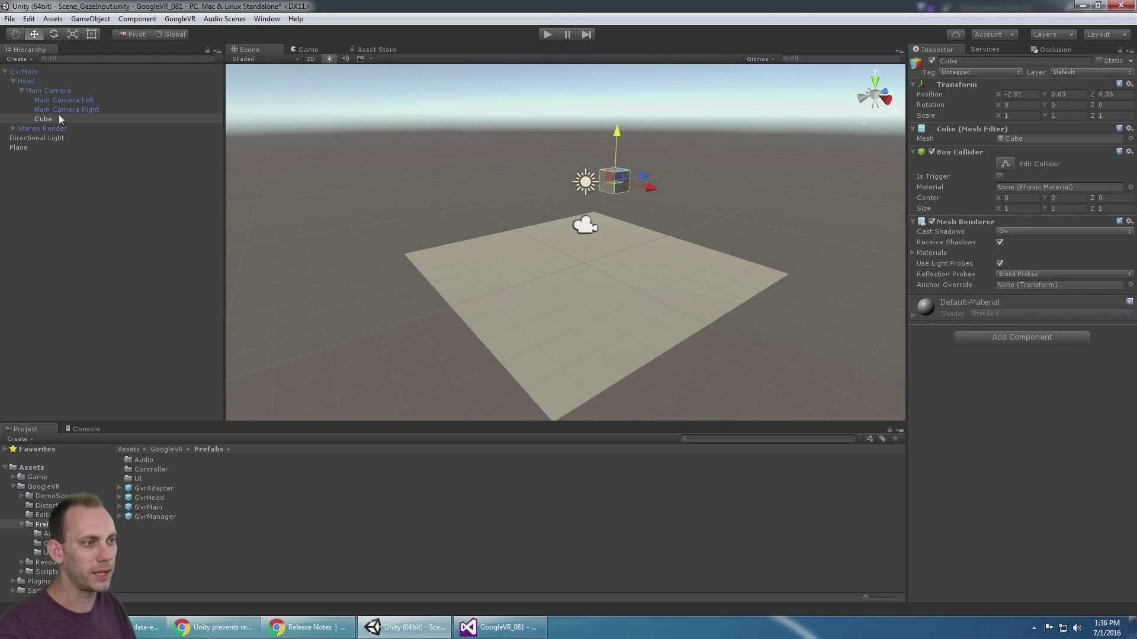
drag(54, 118, 51, 221)
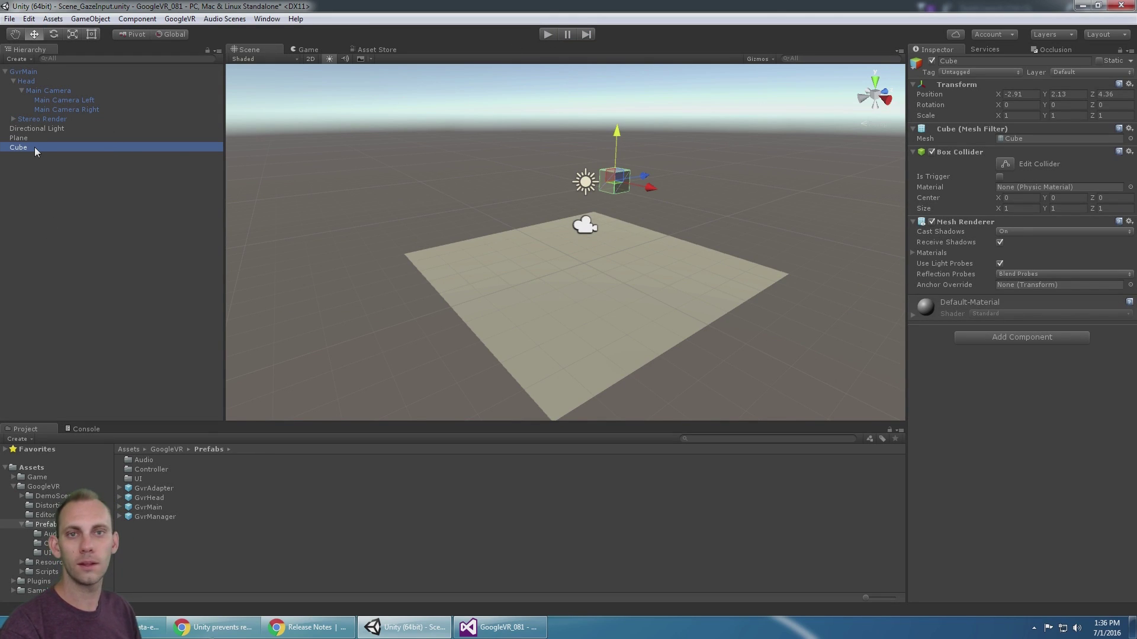
click(48, 190)
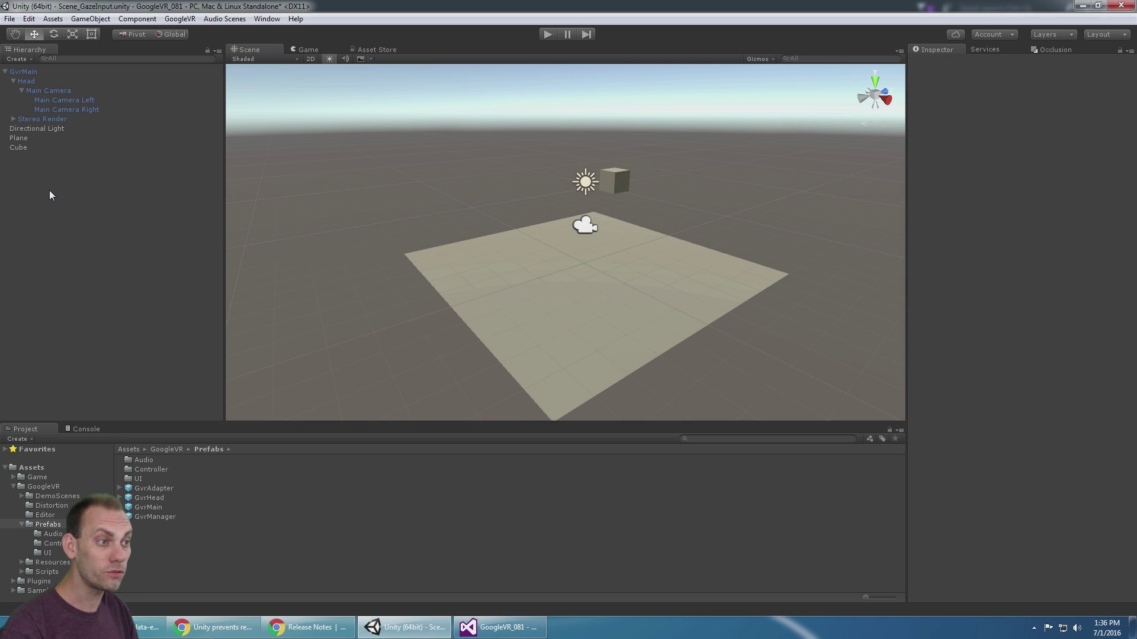
click(73, 93)
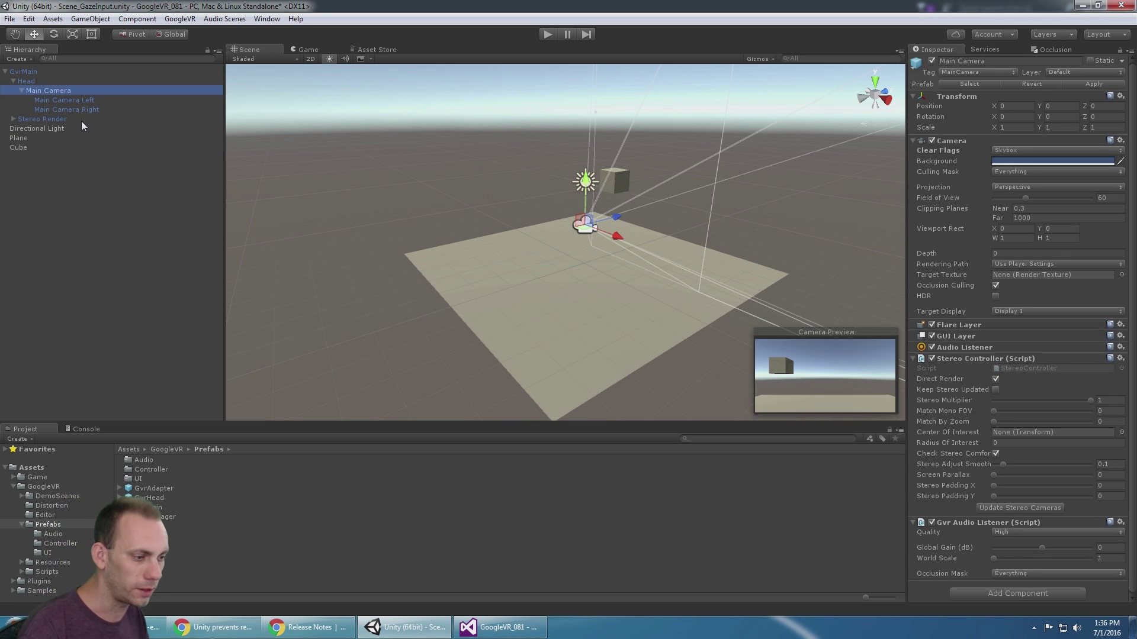
Make the GvrReticle prefab from GoogleVR/Prefabs/UI a child of Main Camera
click(59, 525)
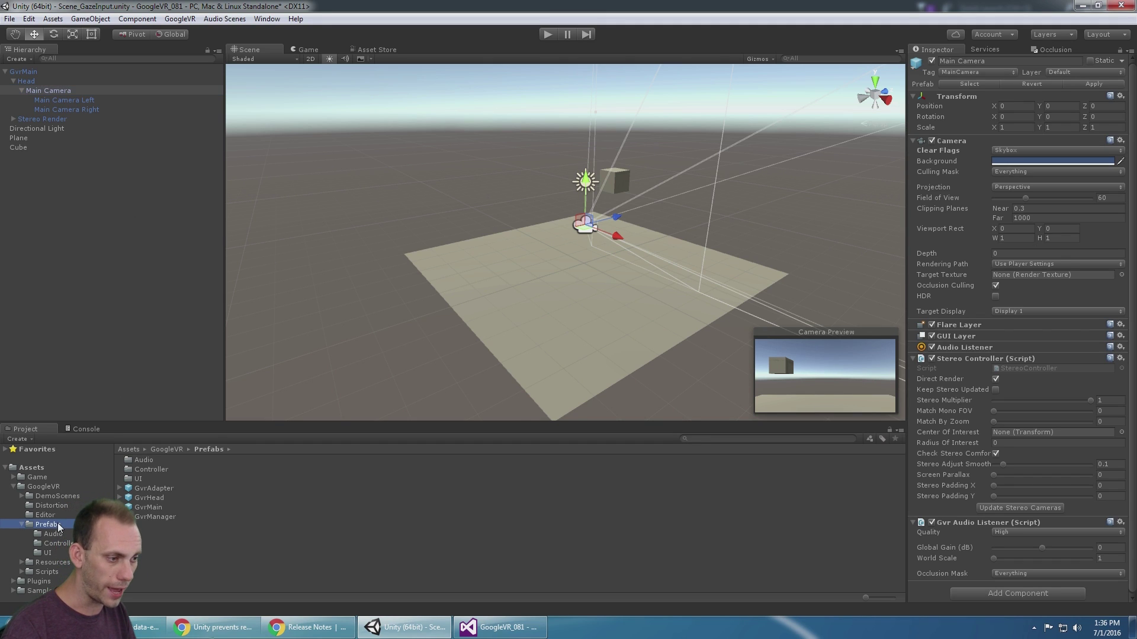
double_click(150, 477)
click(158, 460)
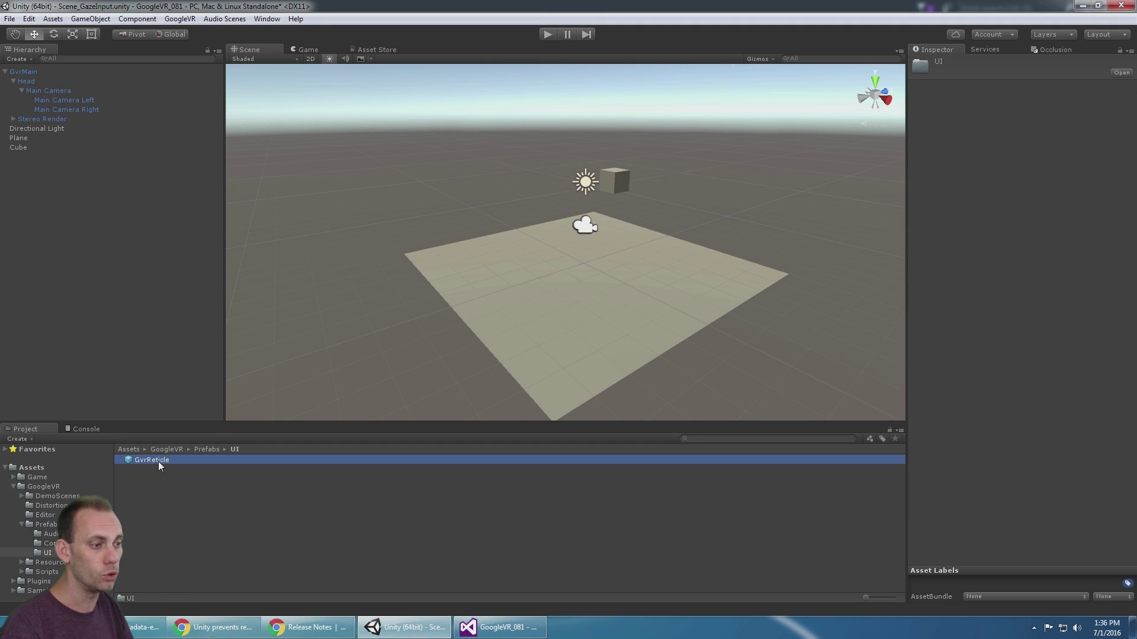
click(51, 91)
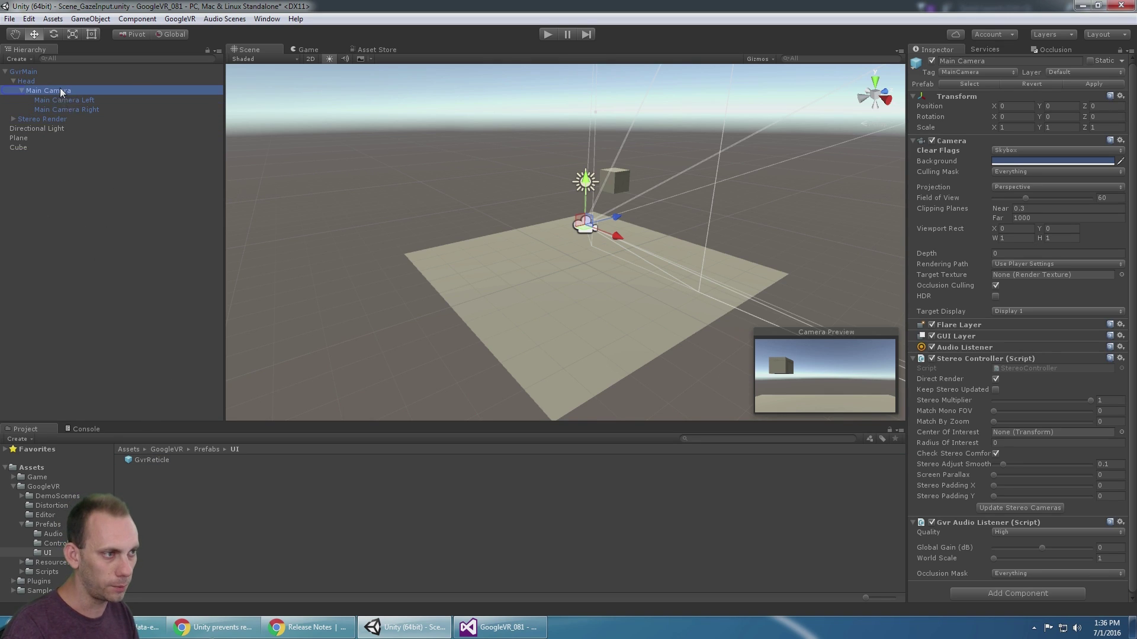
drag(59, 88, 59, 88)
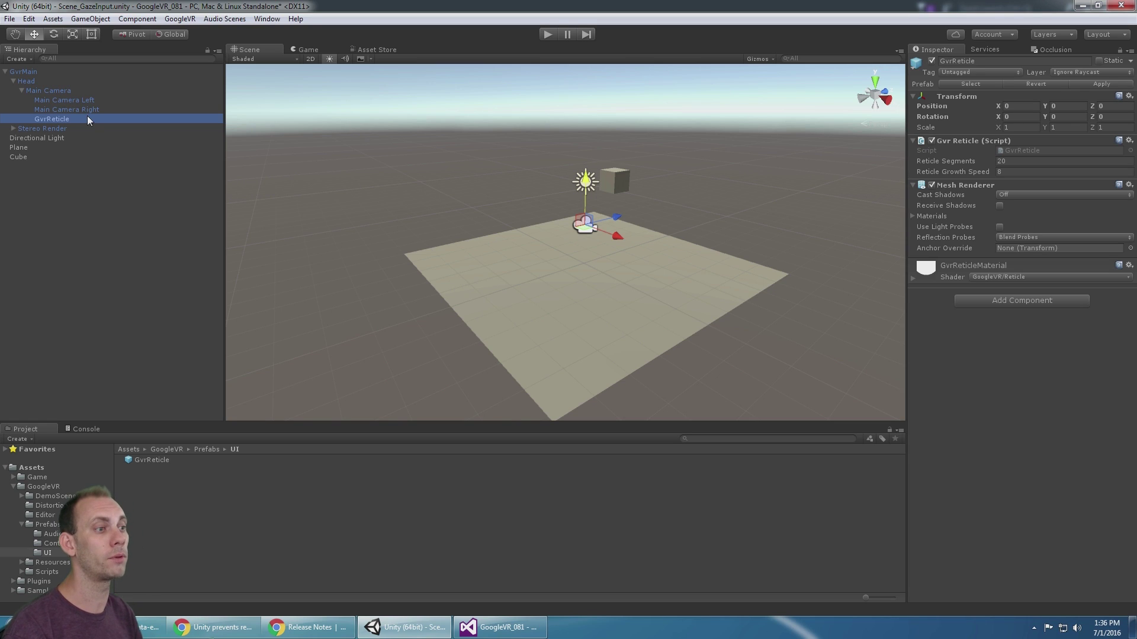
click(549, 33)
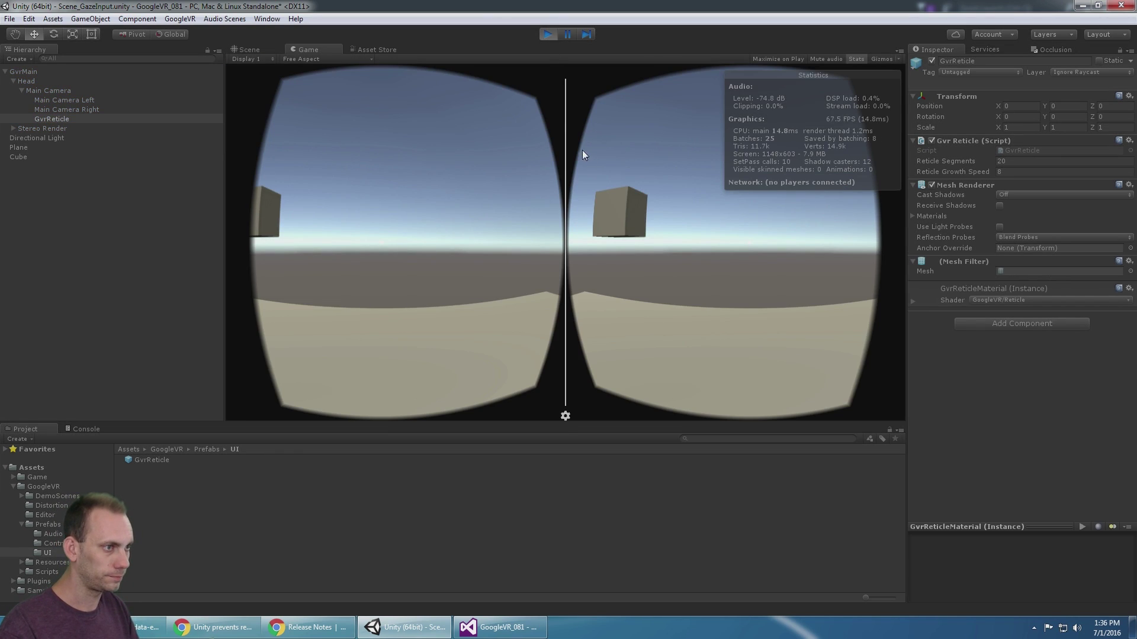
key(alt)
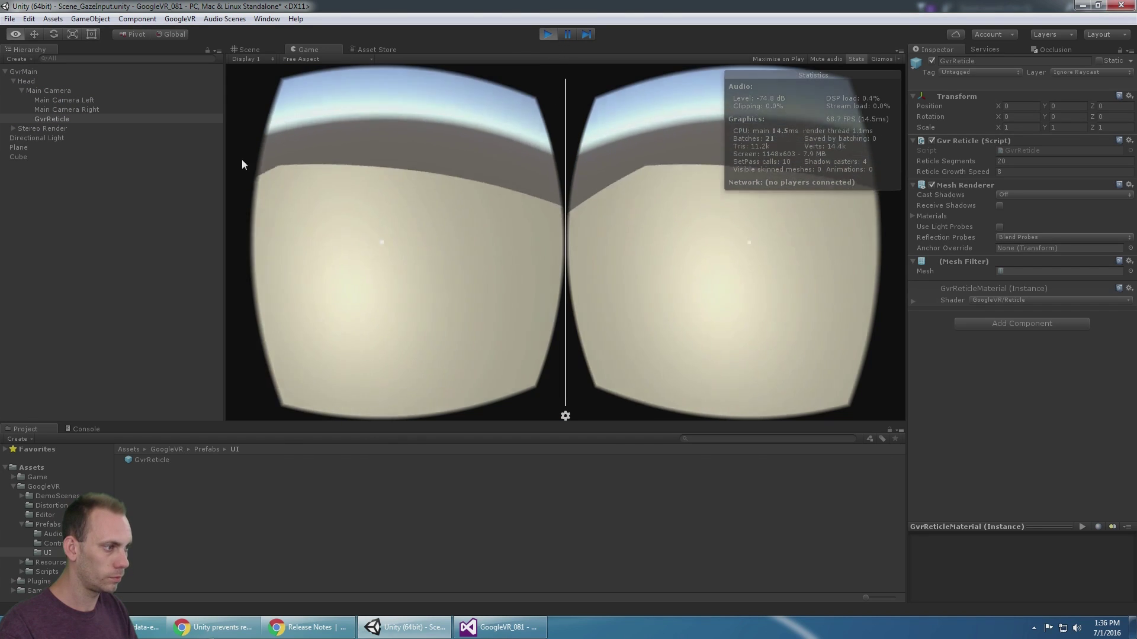
key(alt)
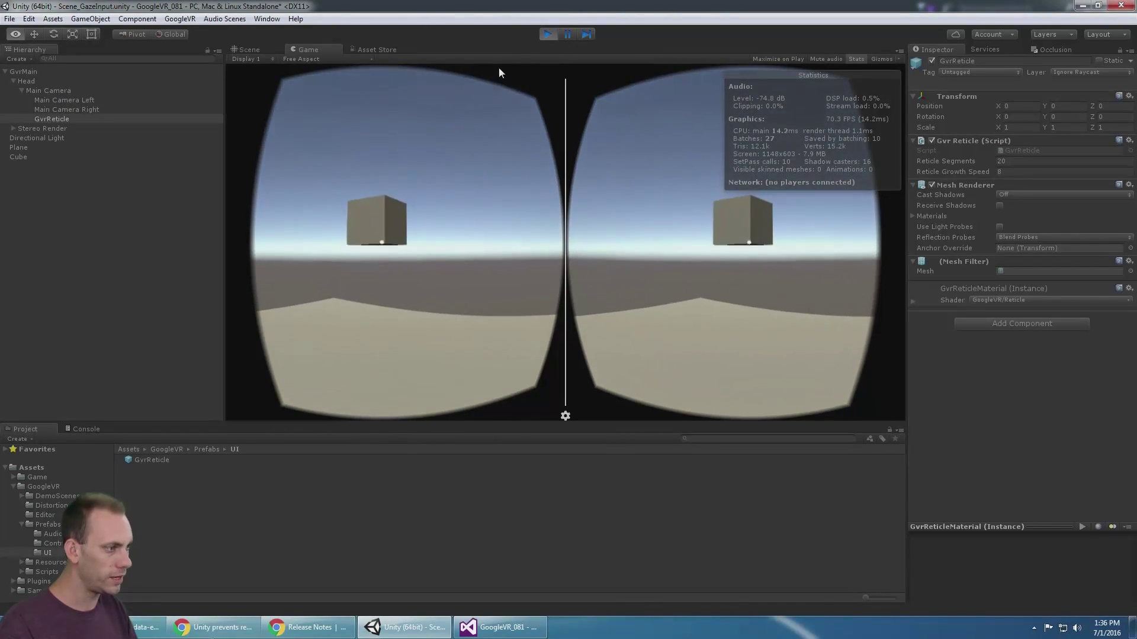
key(alt)
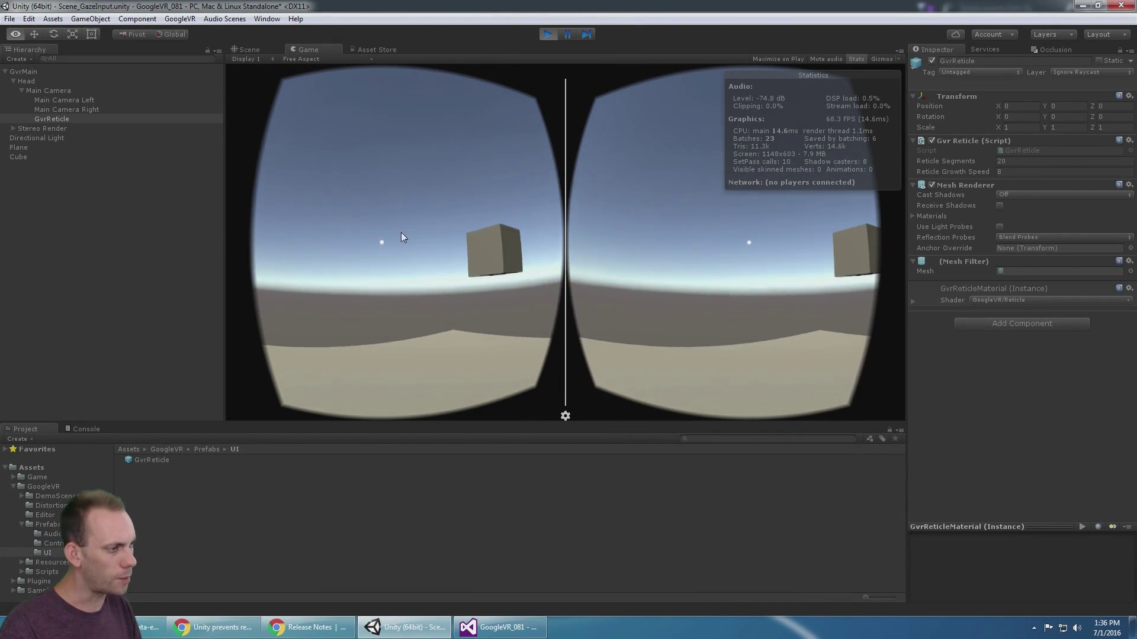
key(alt)
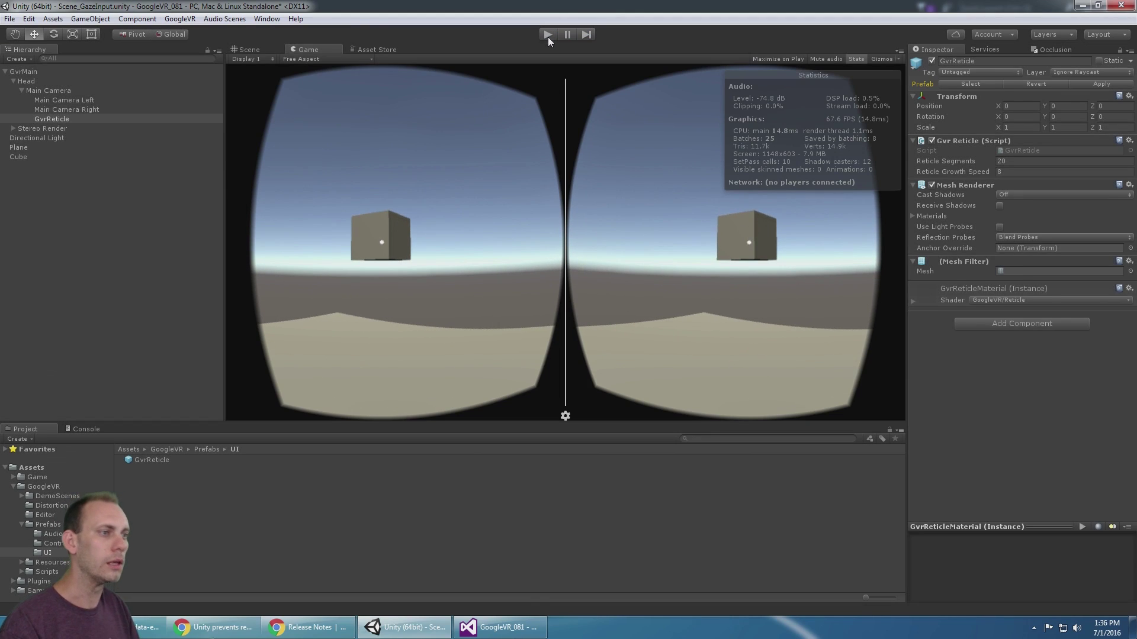
click(548, 35)
Add an Event Trigger component to the Cube via an 'eve' component search and expand it
click(25, 158)
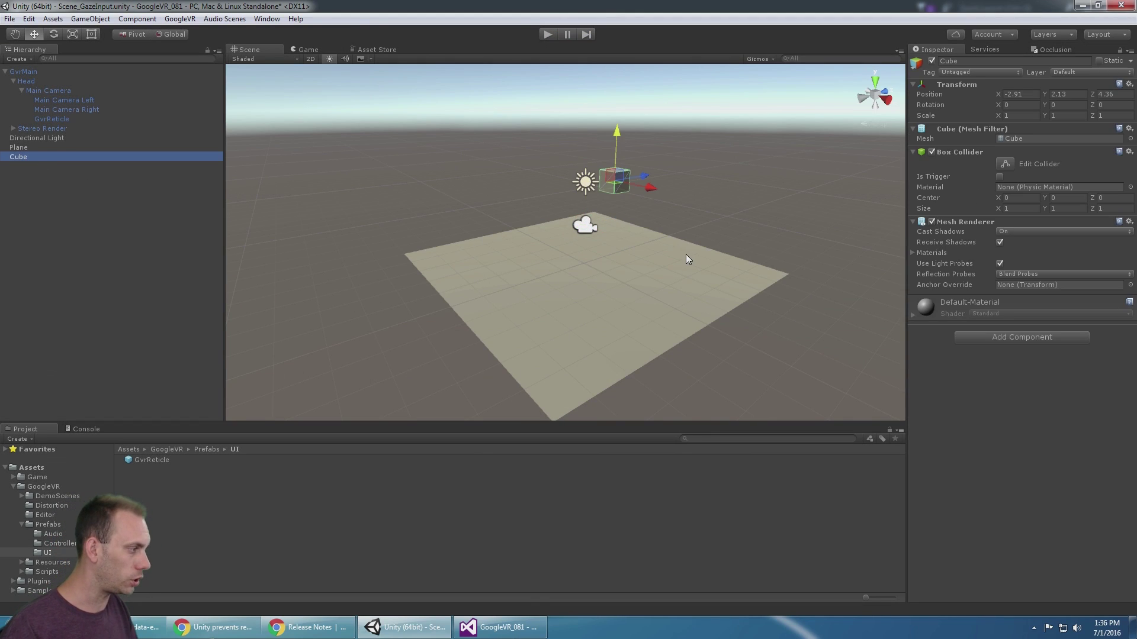
click(979, 336)
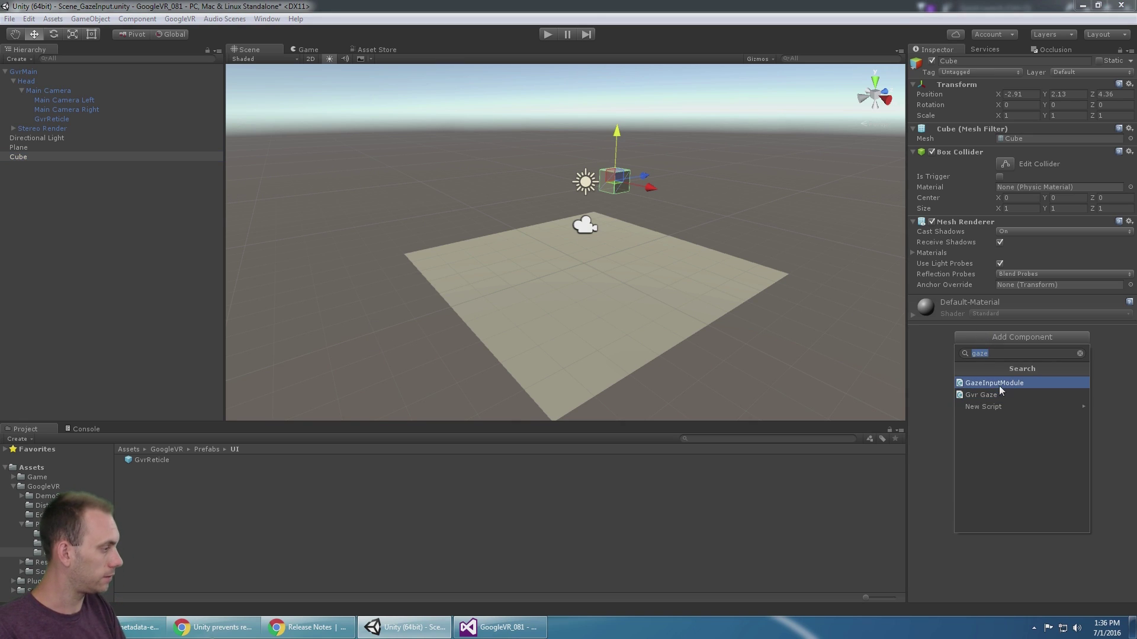
key(BackSpace)
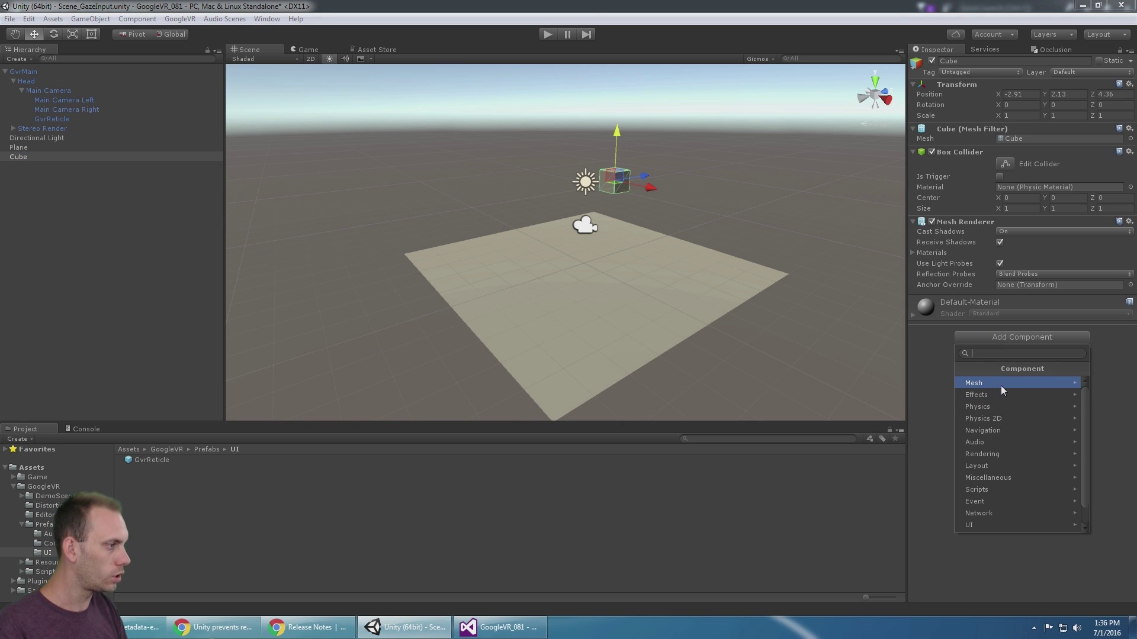
text(eve)
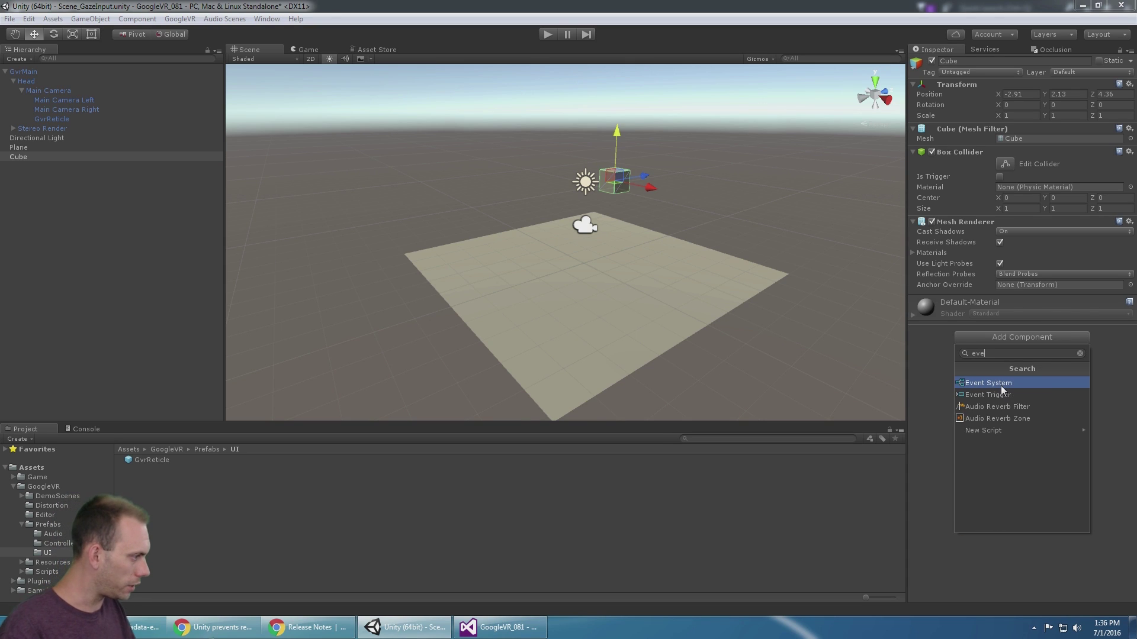
click(1005, 395)
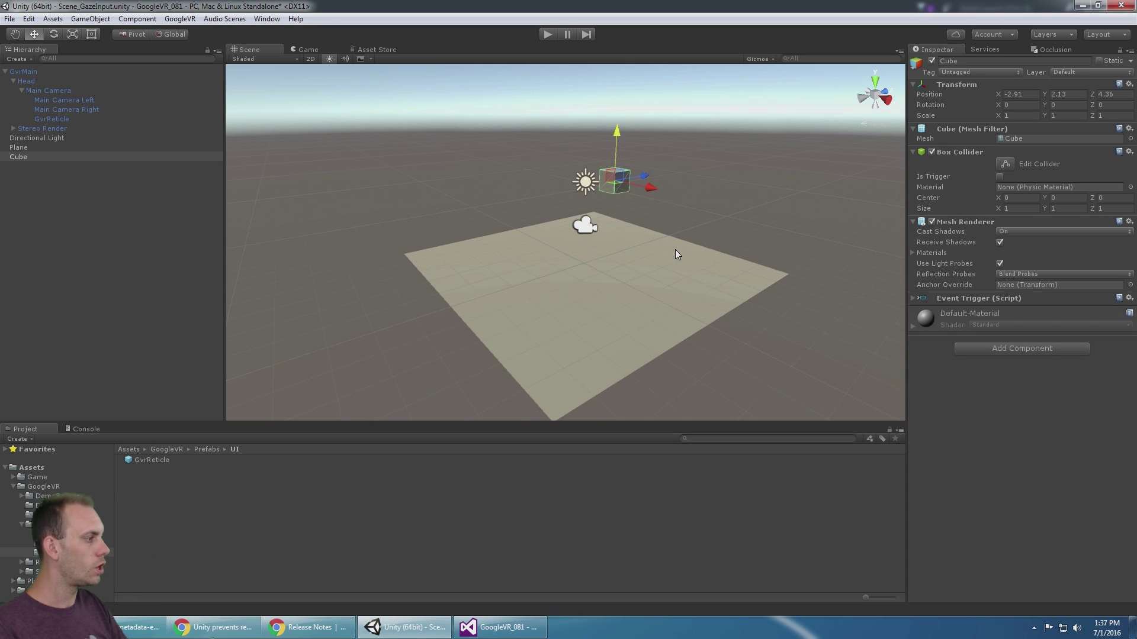
click(913, 299)
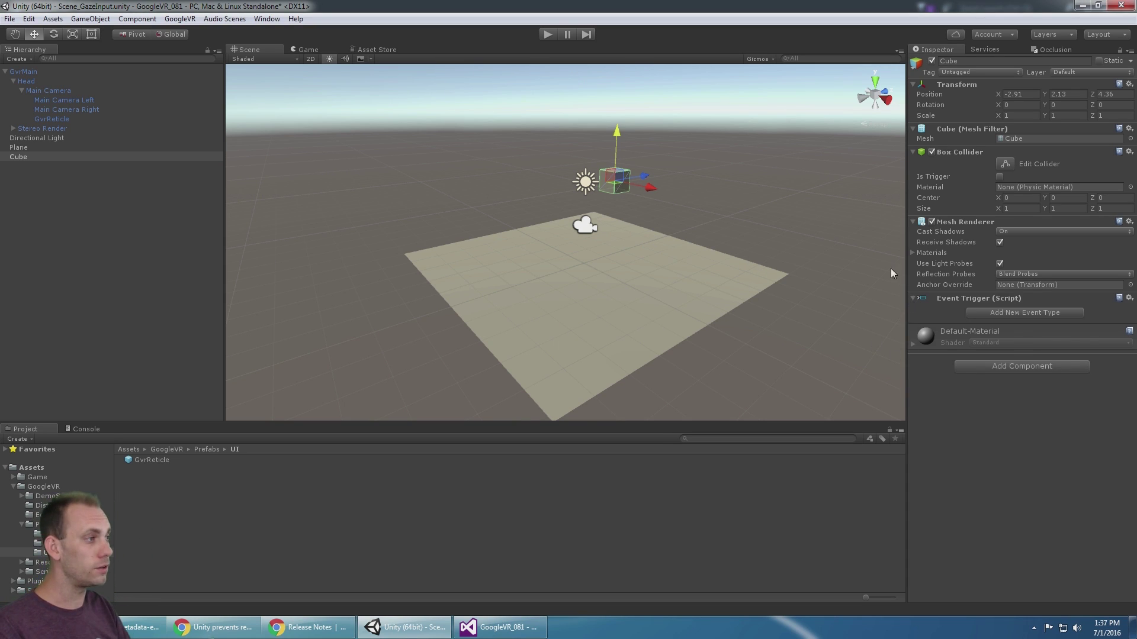
Create a UI > Event System object, with a quick play-mode test before and after
click(546, 35)
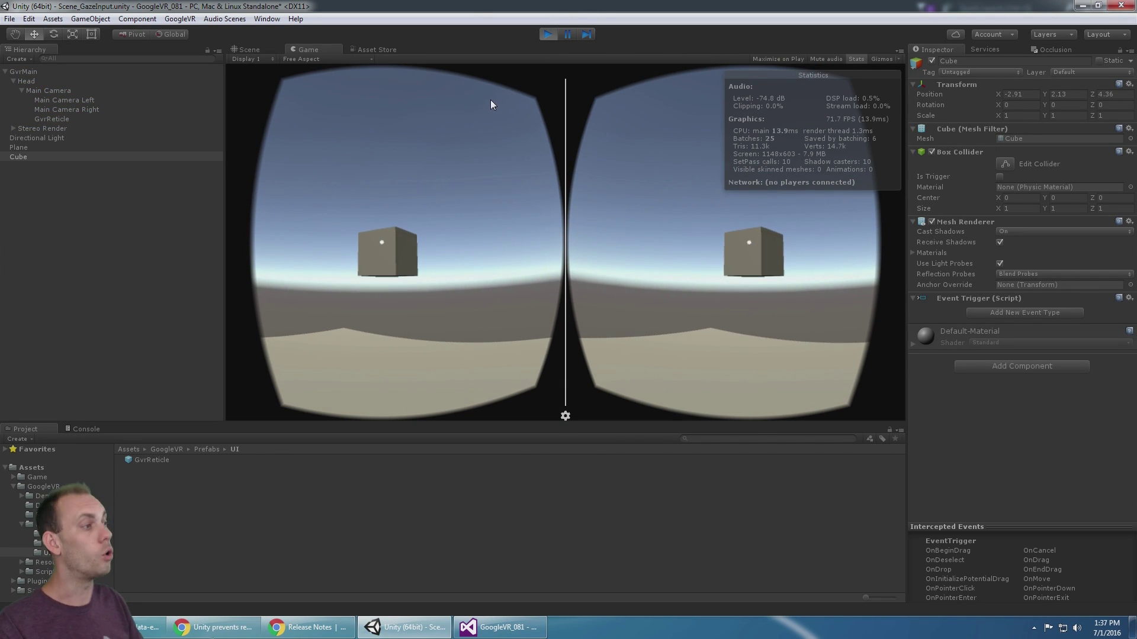
click(547, 34)
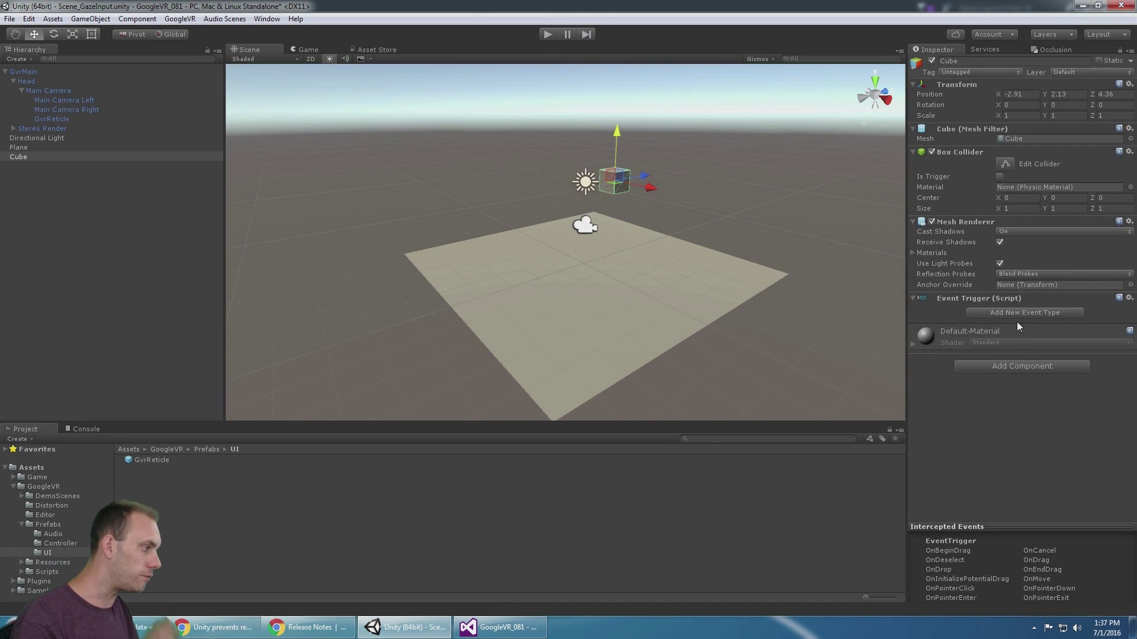
click(79, 231)
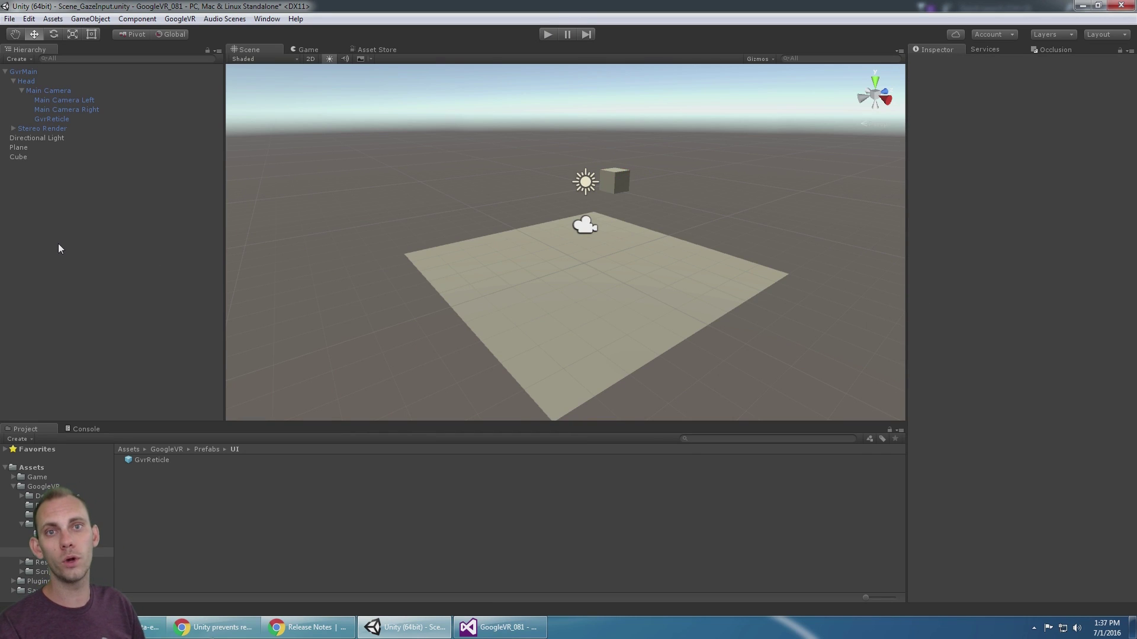
right_click(55, 230)
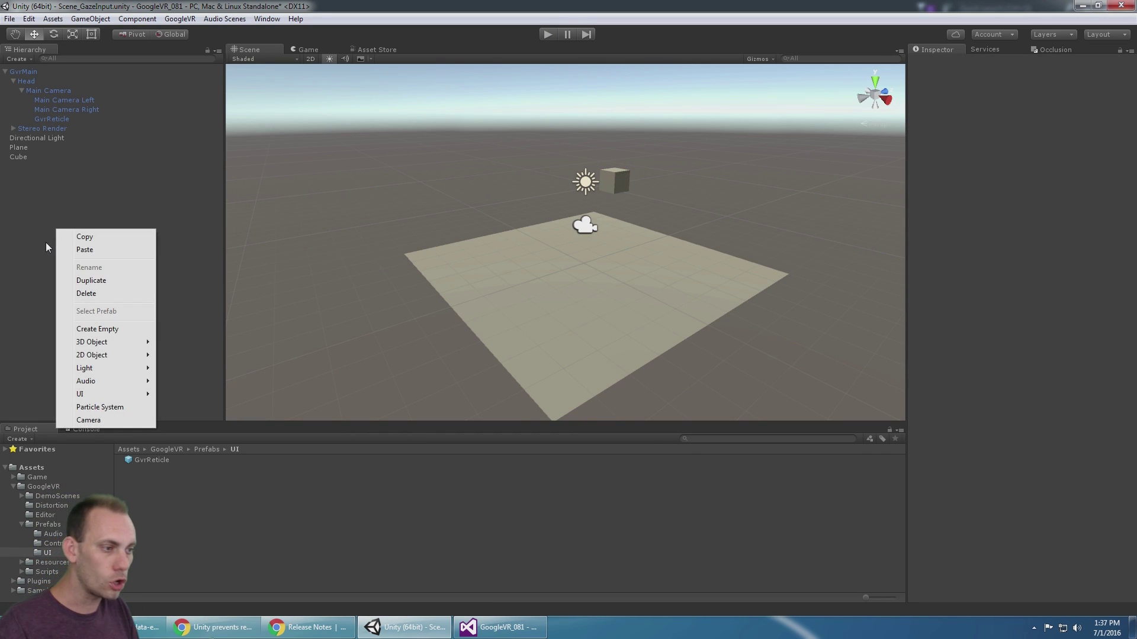
mouse_move(102, 398)
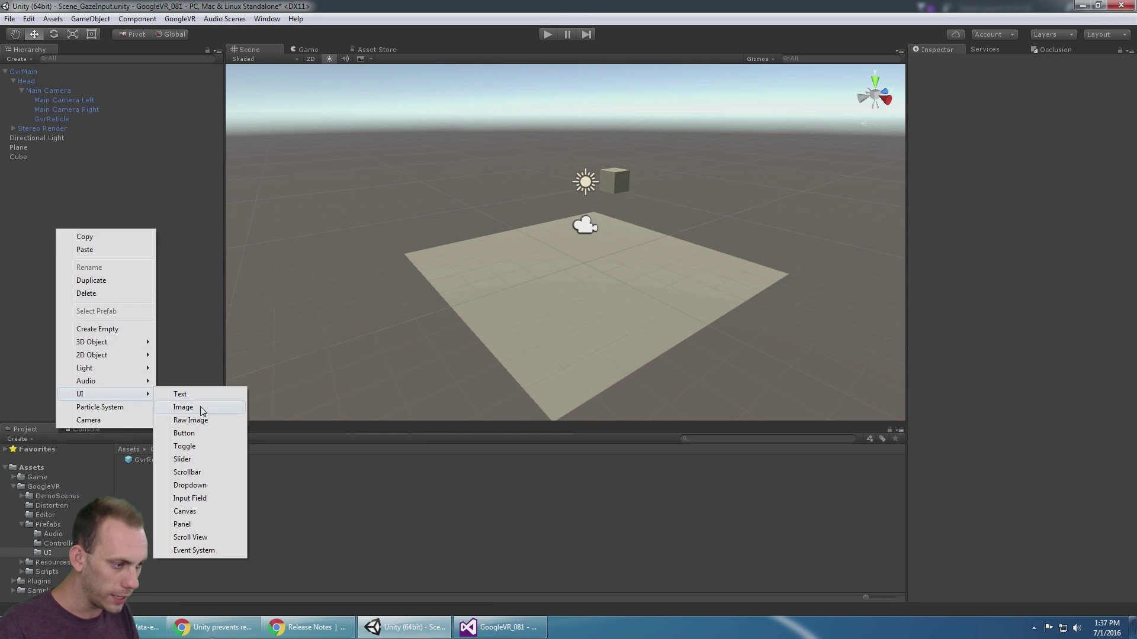
click(201, 550)
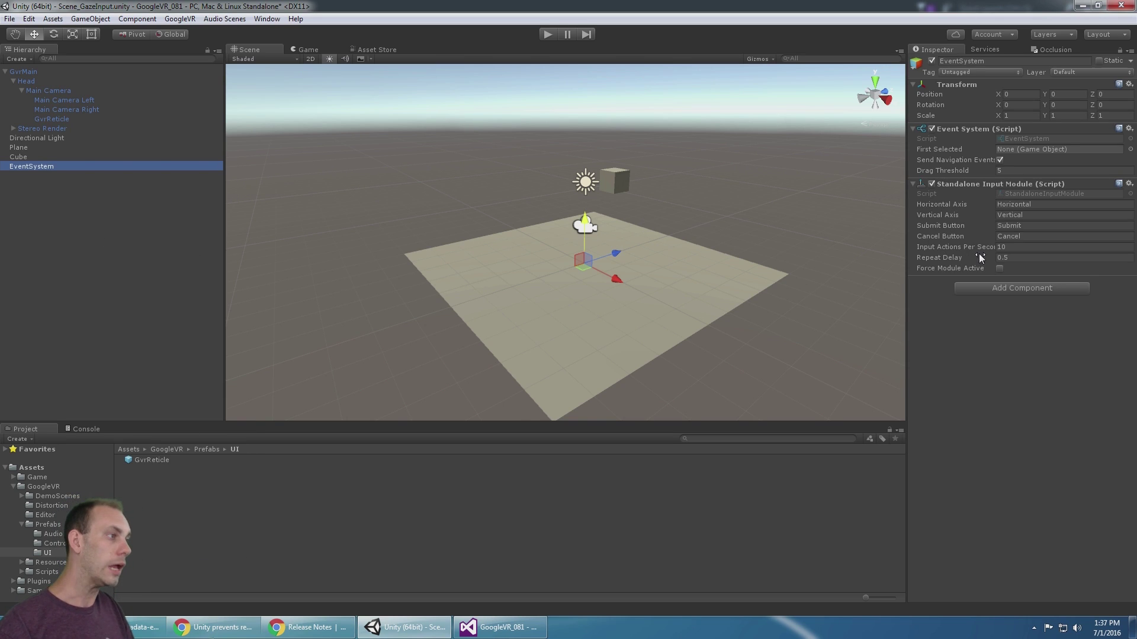
click(550, 37)
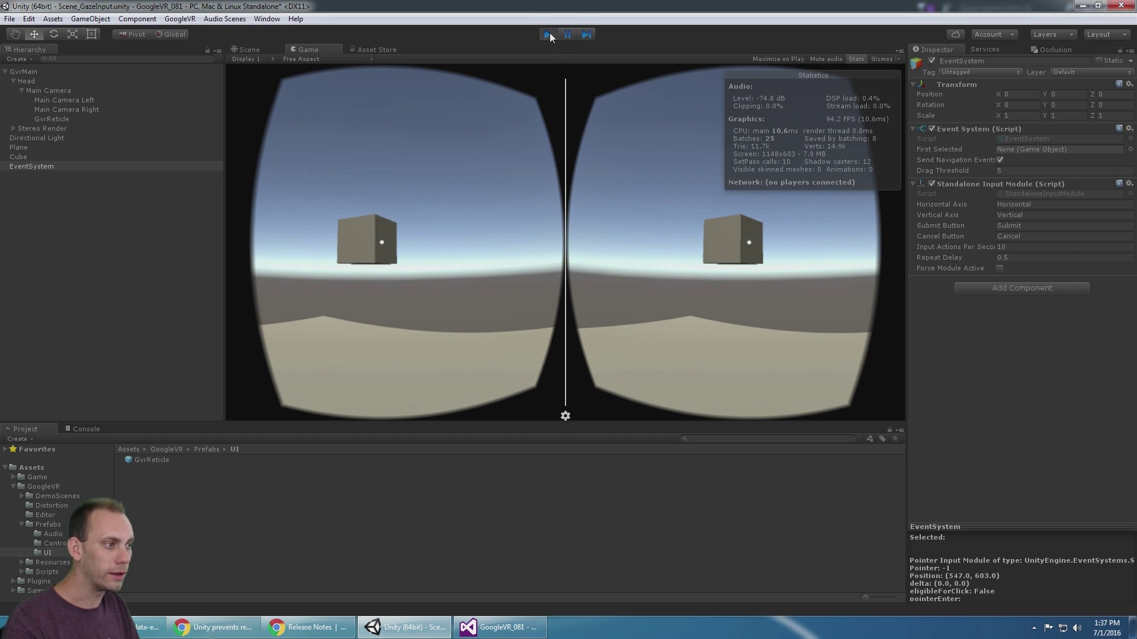
click(549, 33)
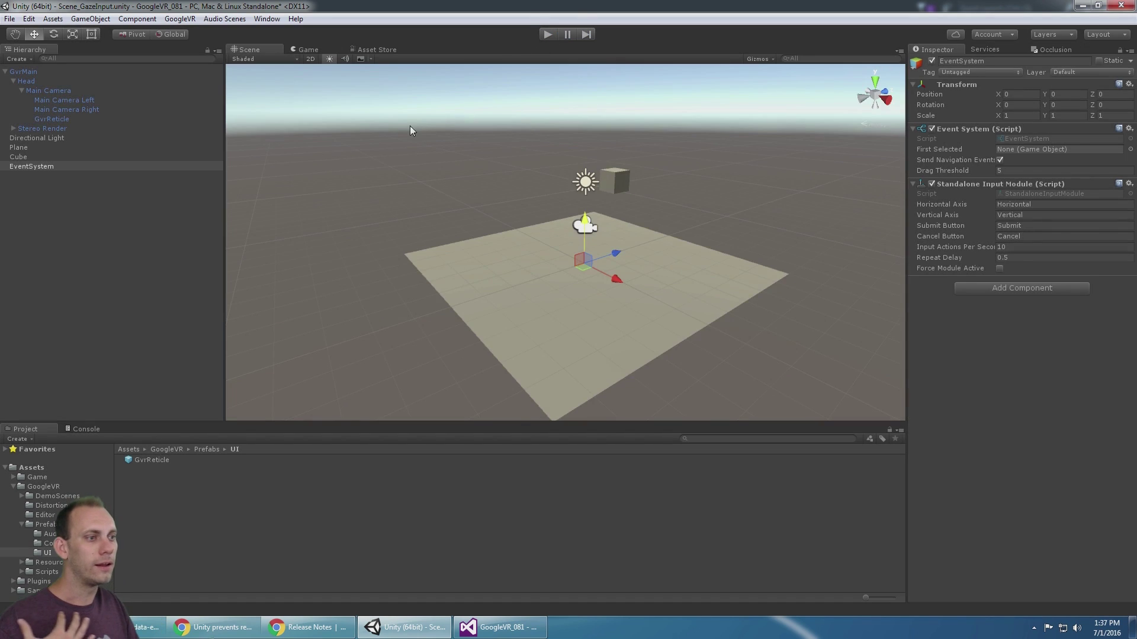
Add a Gaze Input Module to the EventSystem and move it above Standalone Input Module
click(1021, 291)
text(gaze)
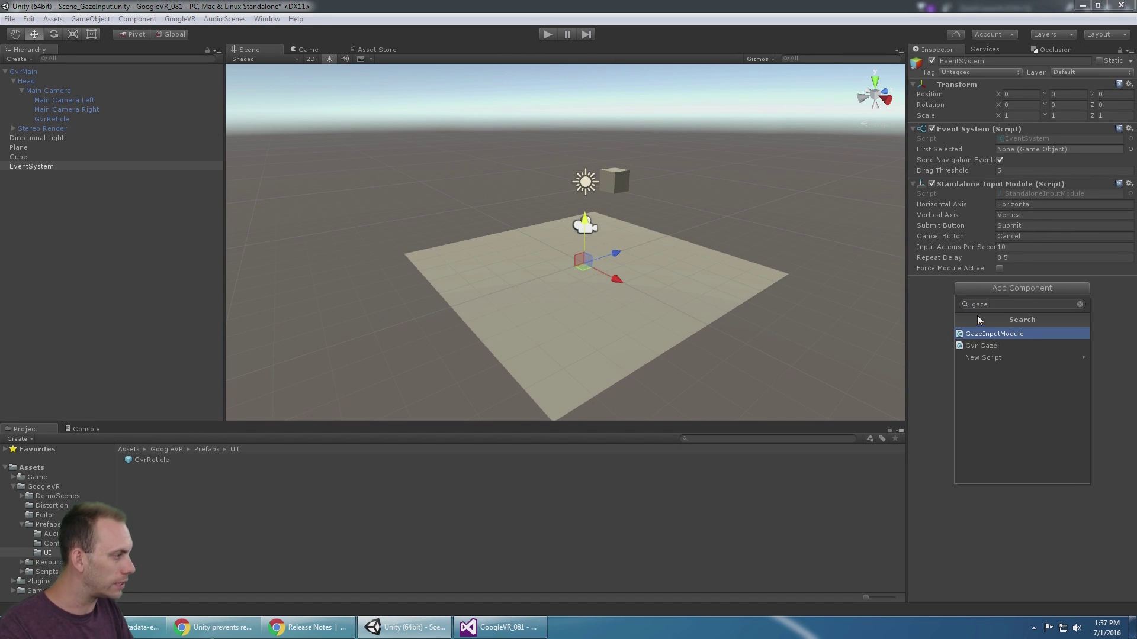
click(1004, 336)
click(1129, 283)
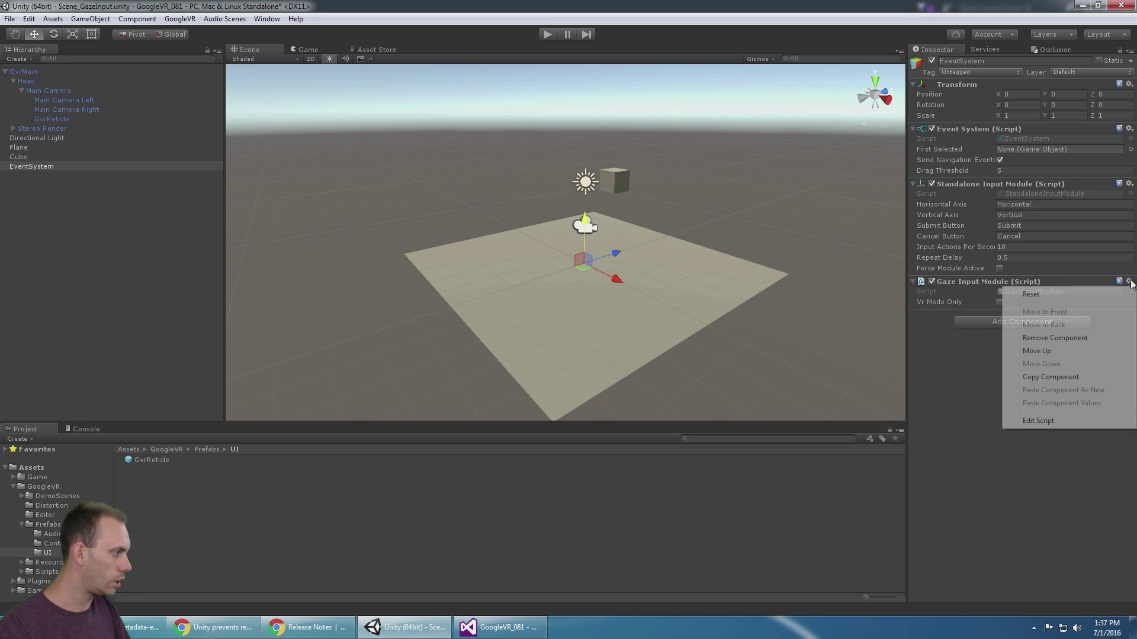
click(1064, 353)
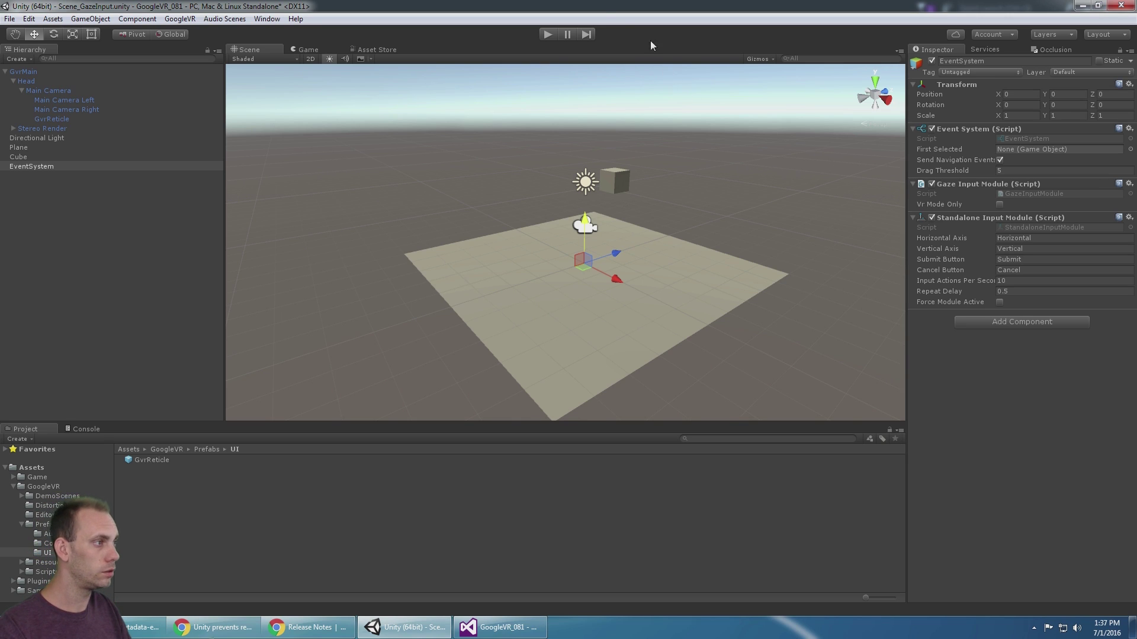
Run a brief play-mode test of the gaze input, then stop it
click(549, 35)
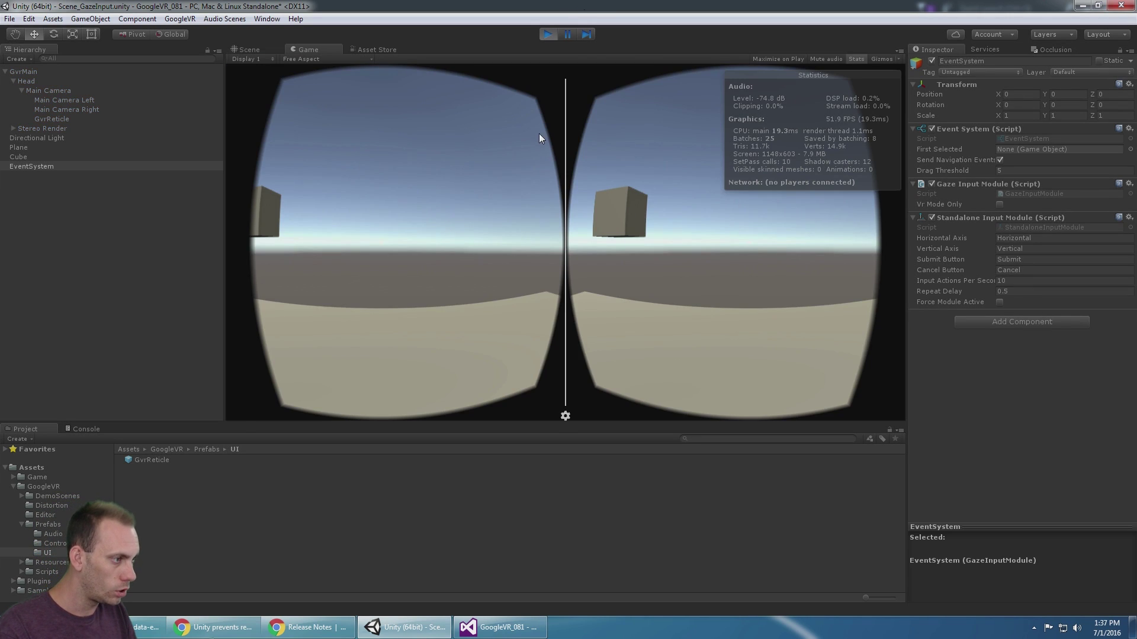
mouse_move(452, 131)
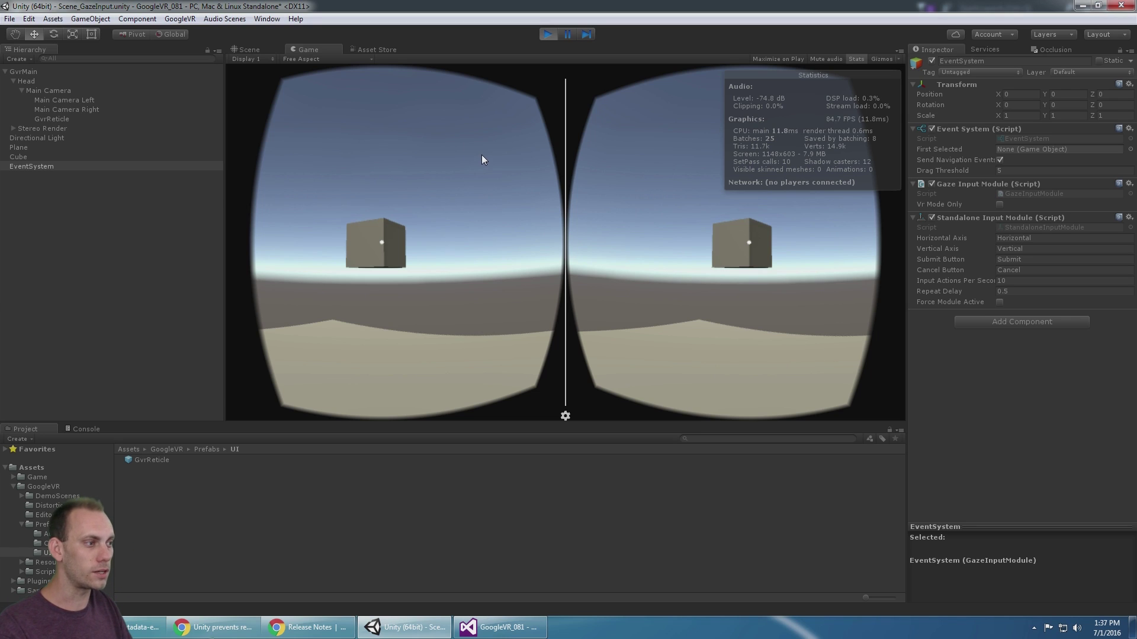
mouse_move(484, 140)
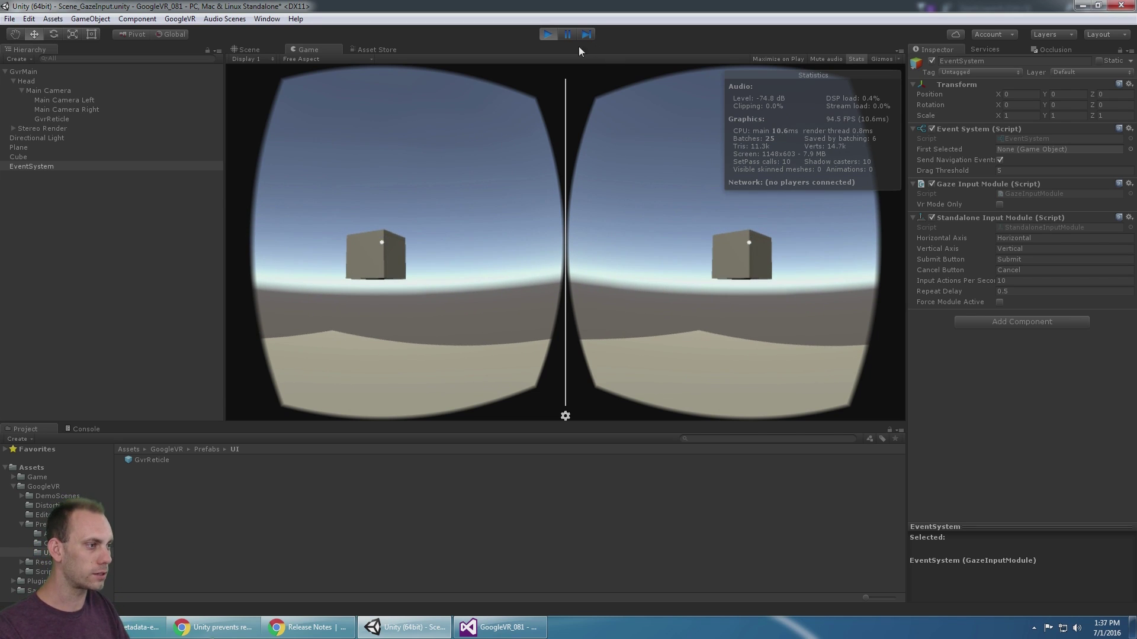
click(549, 33)
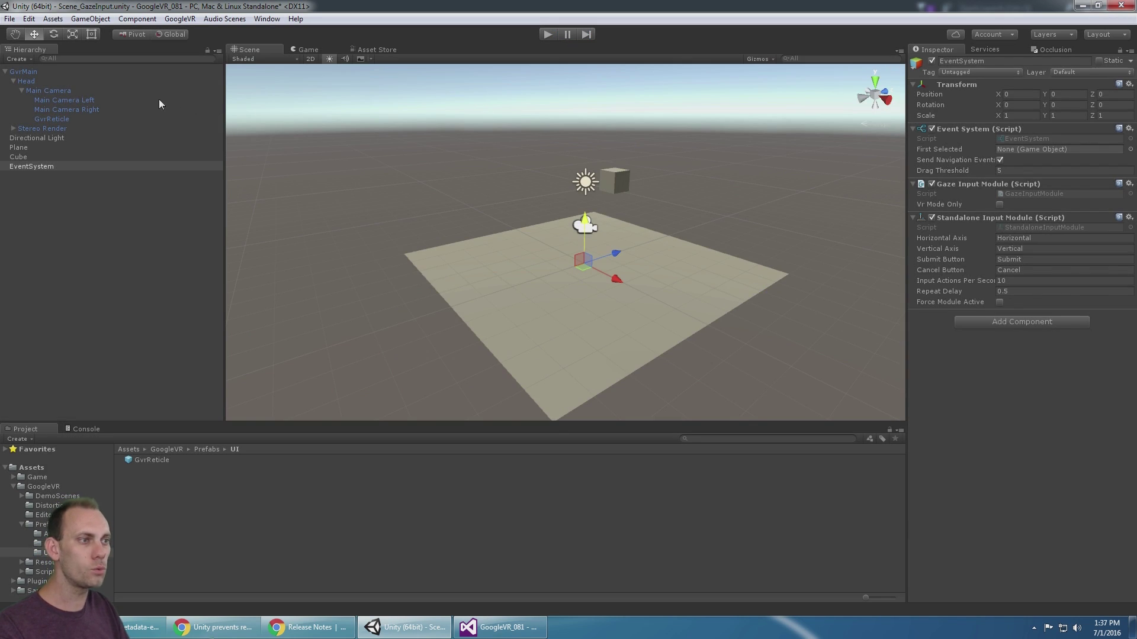
Add a Physics Raycaster to Main Camera via a 'phy' search, leaving Event Mask at Everything
click(99, 90)
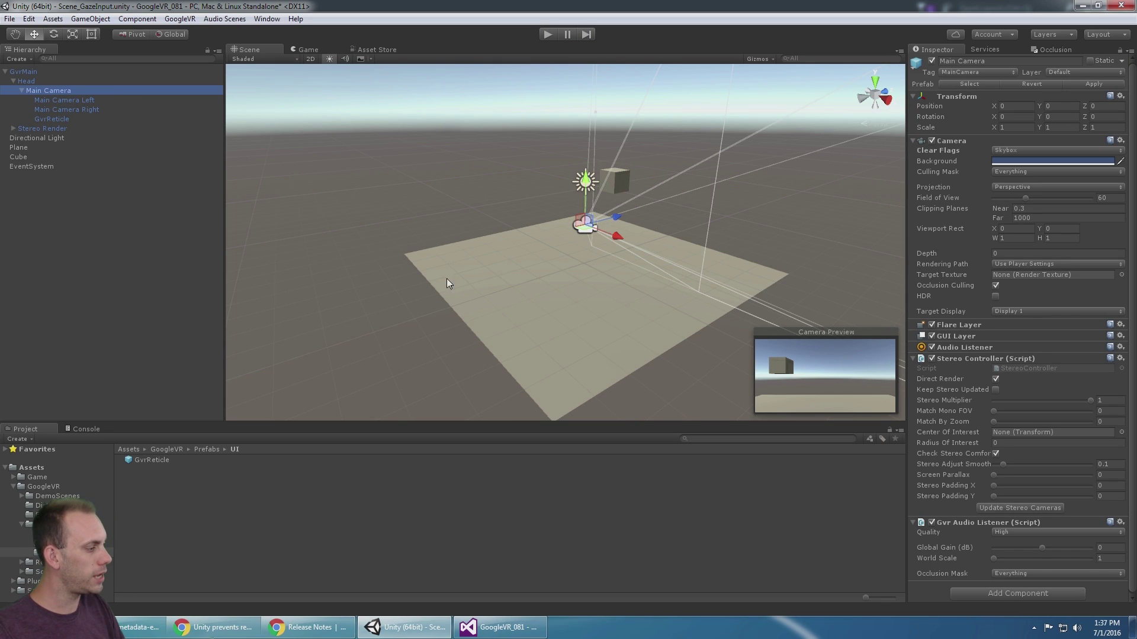
click(1001, 593)
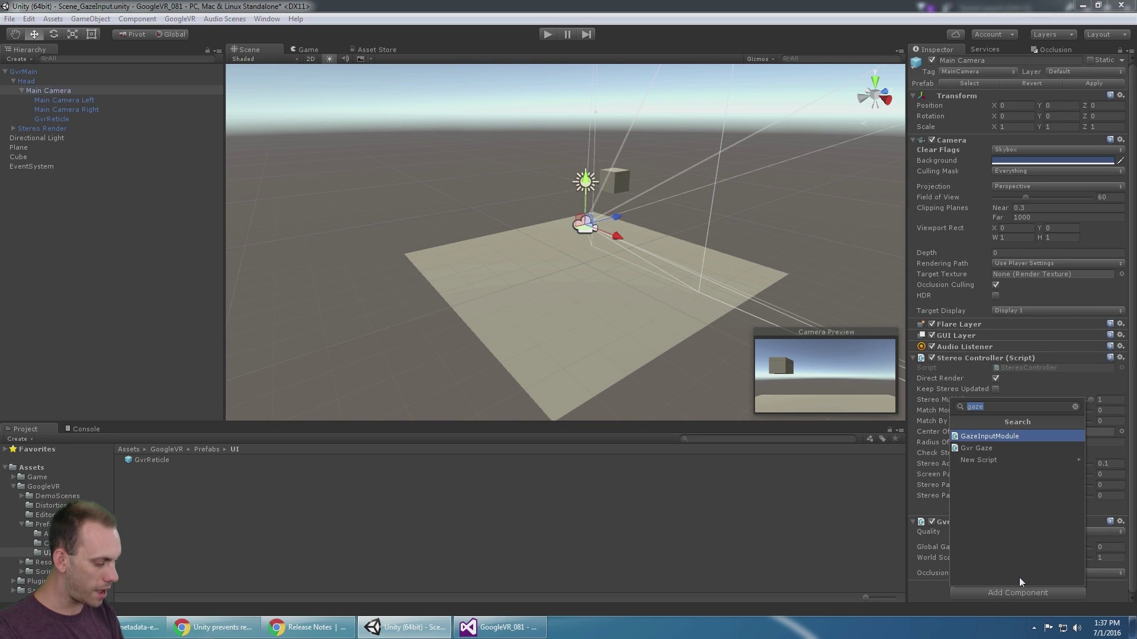
text(phys)
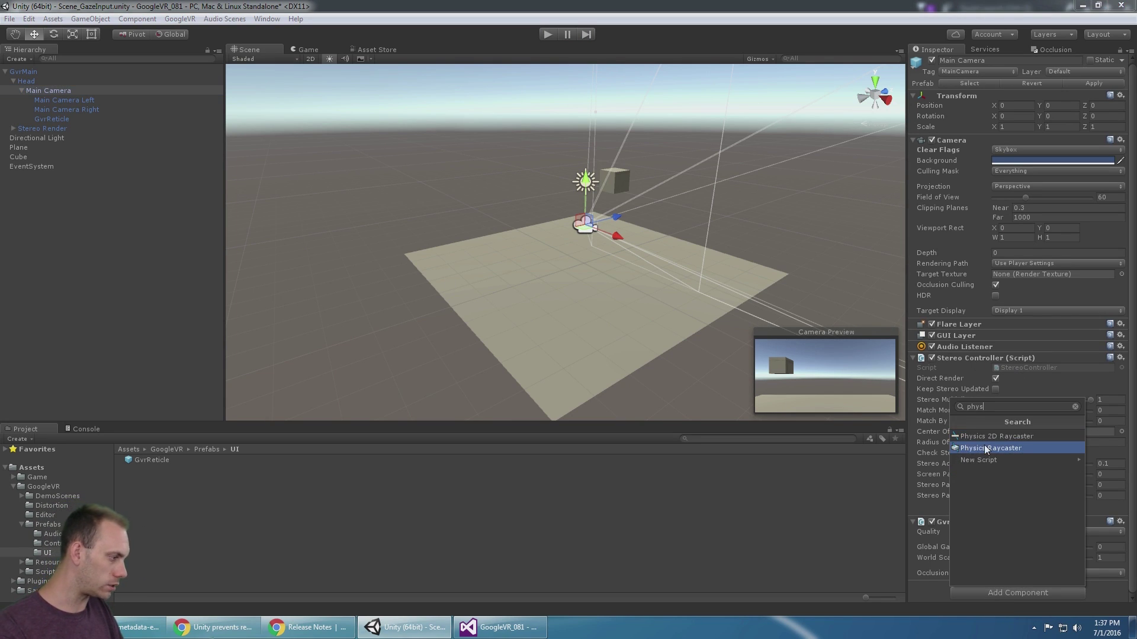
key(Return)
scroll(1060, 453, down, 2)
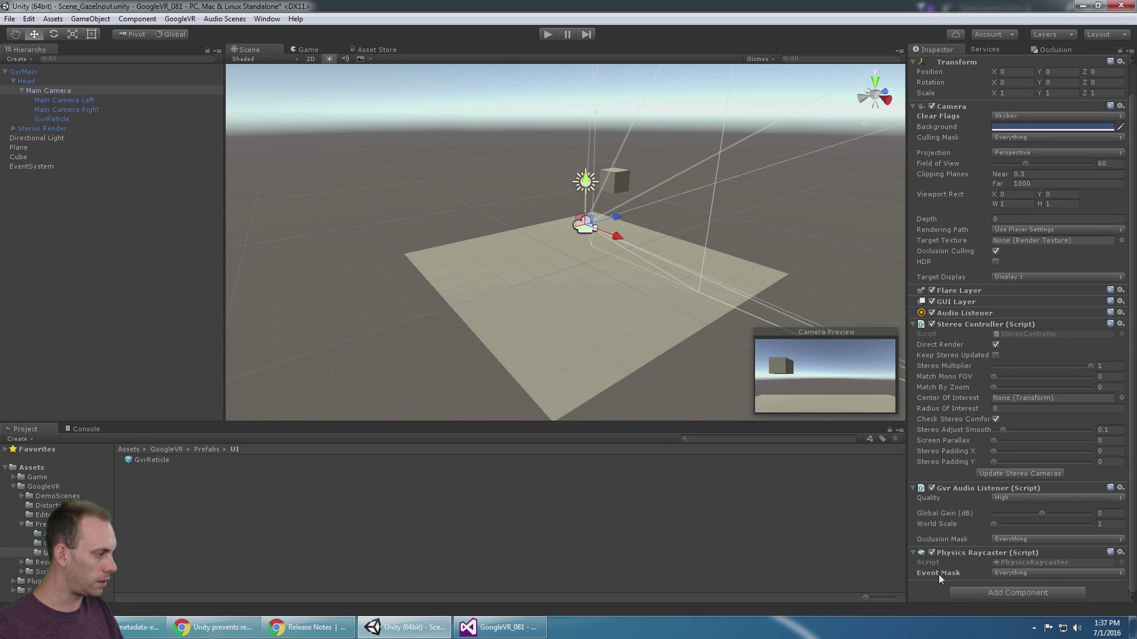
click(1009, 569)
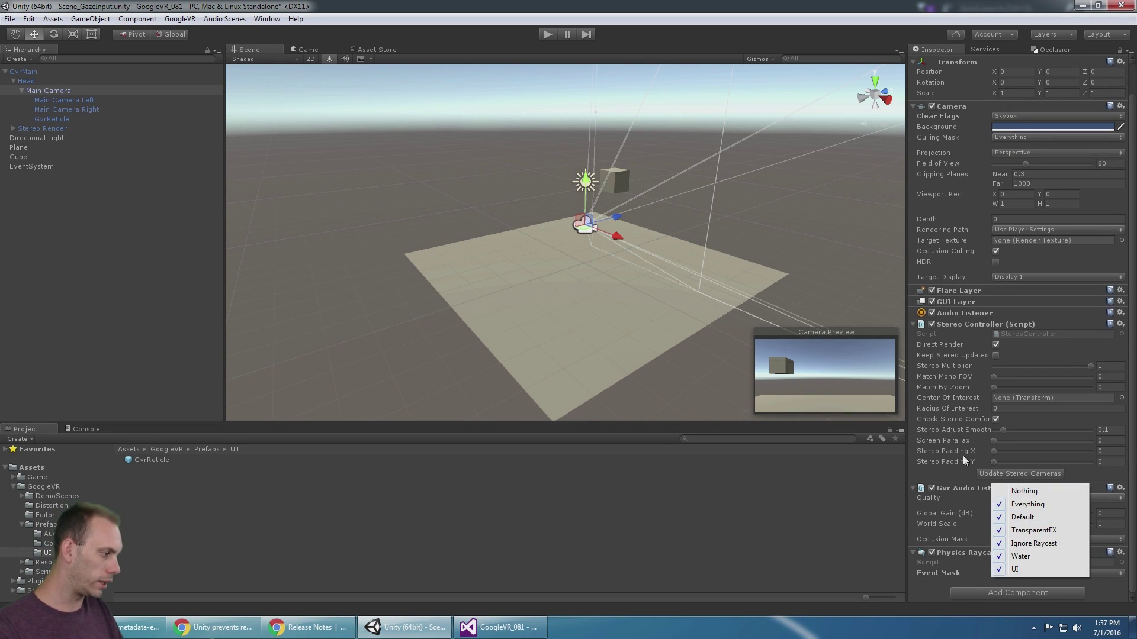
click(413, 214)
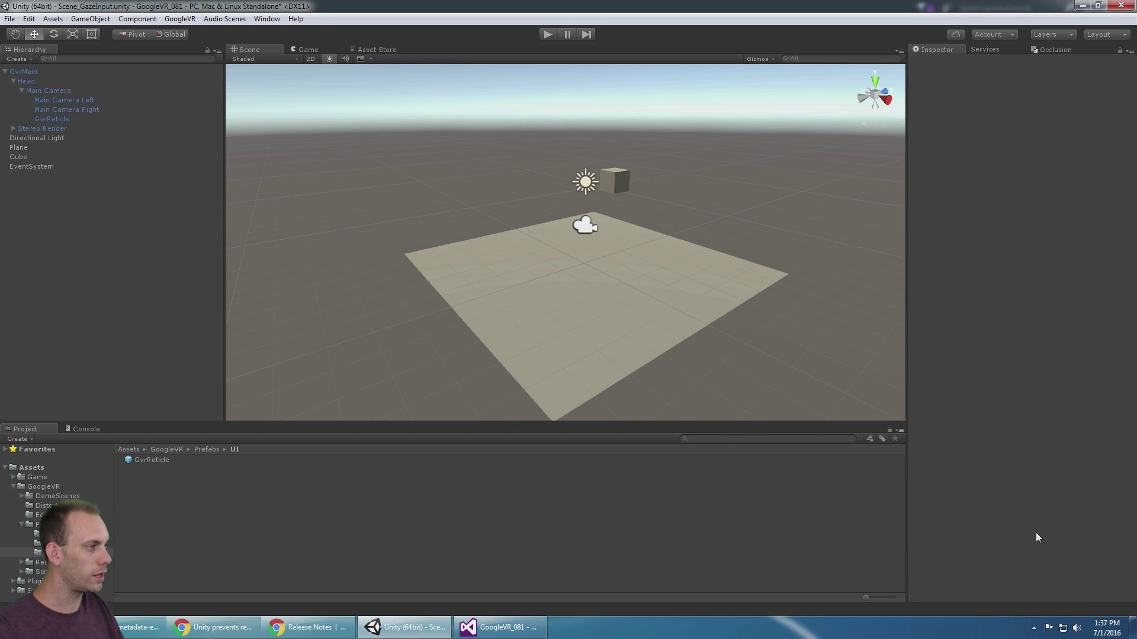
click(614, 179)
click(549, 34)
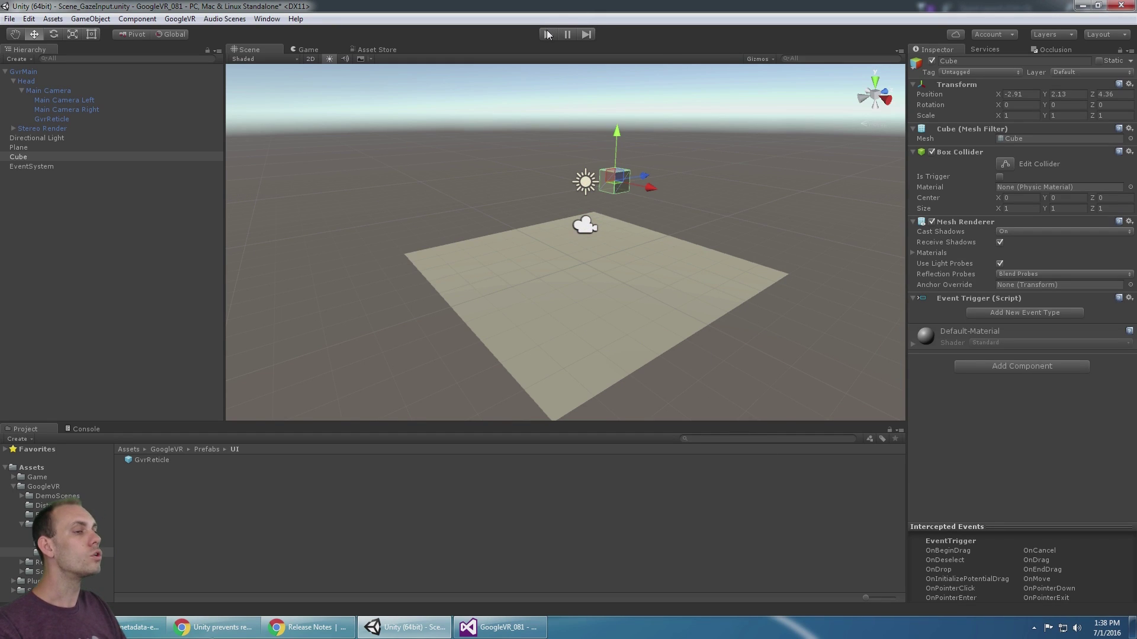
key(alt)
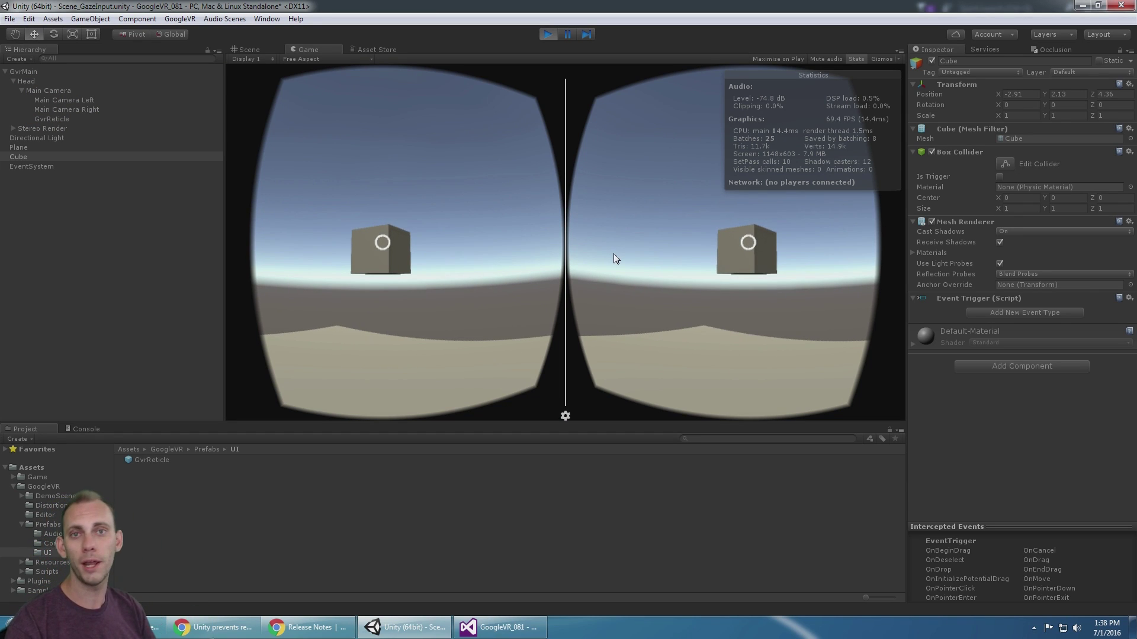
key(alt)
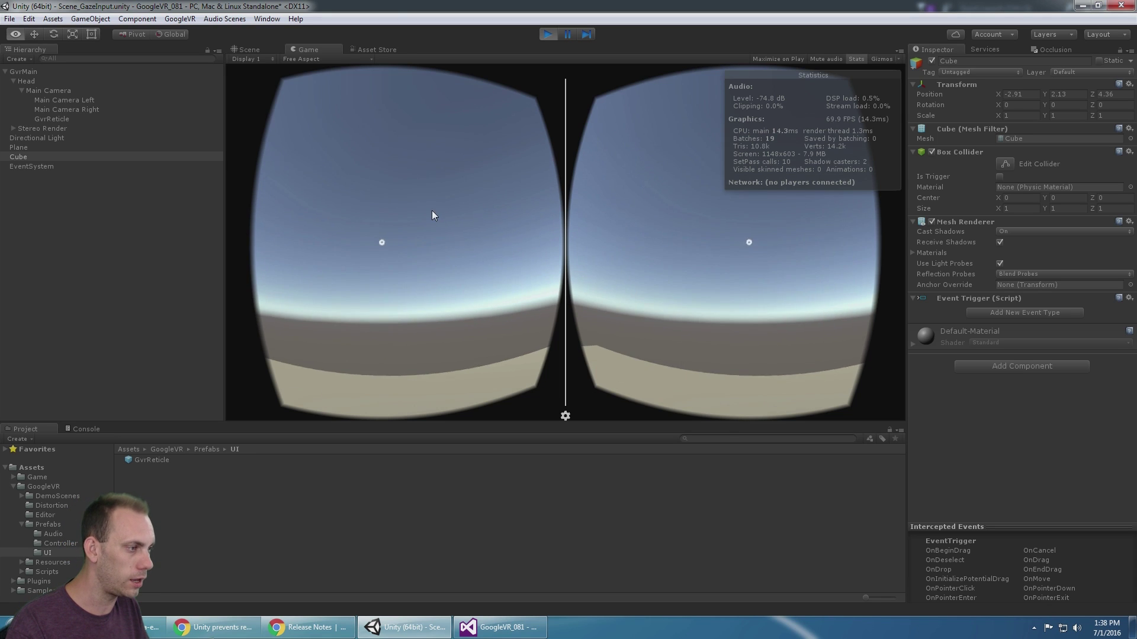
key(alt)
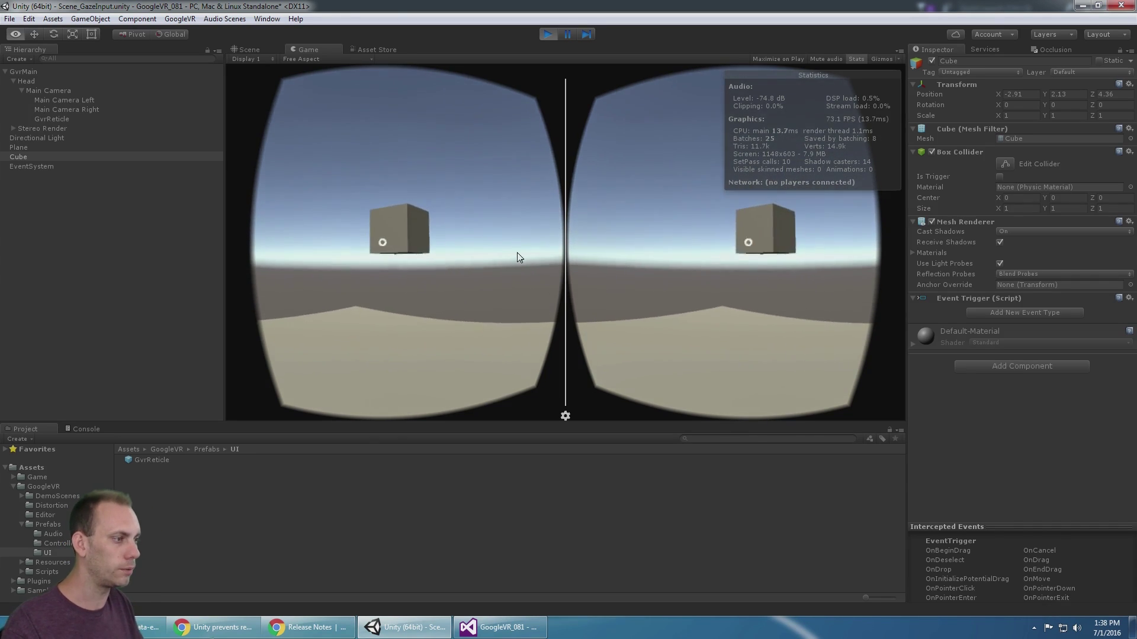
key(ctrl+p)
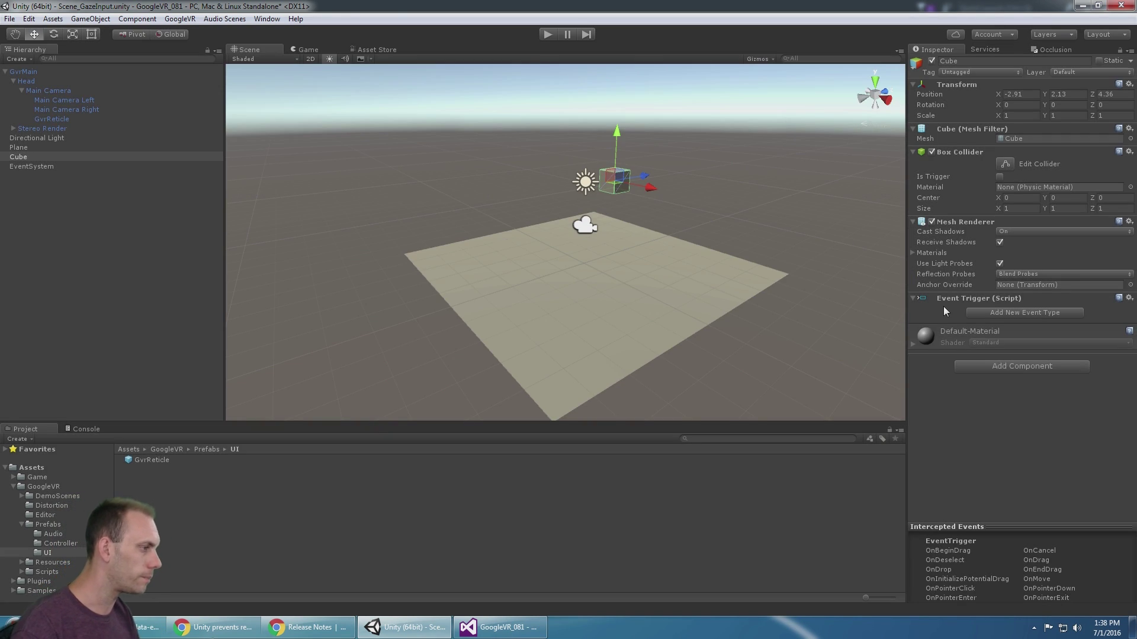
Delete the EventSystem object, then inspect GvrReticle and the Cube
click(14, 169)
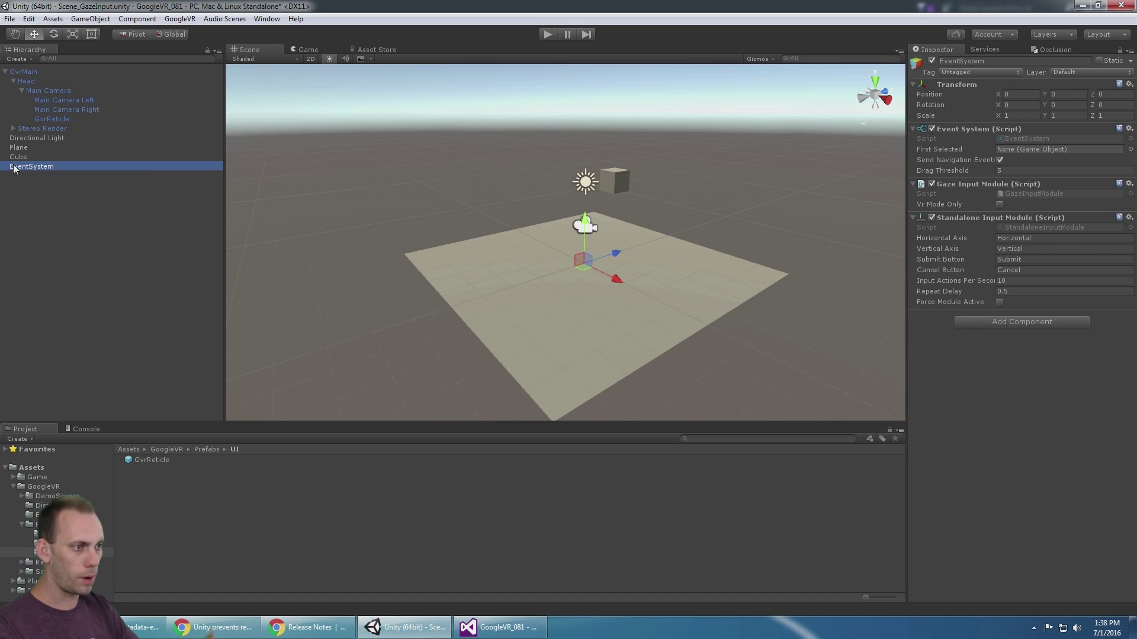
key(Delete)
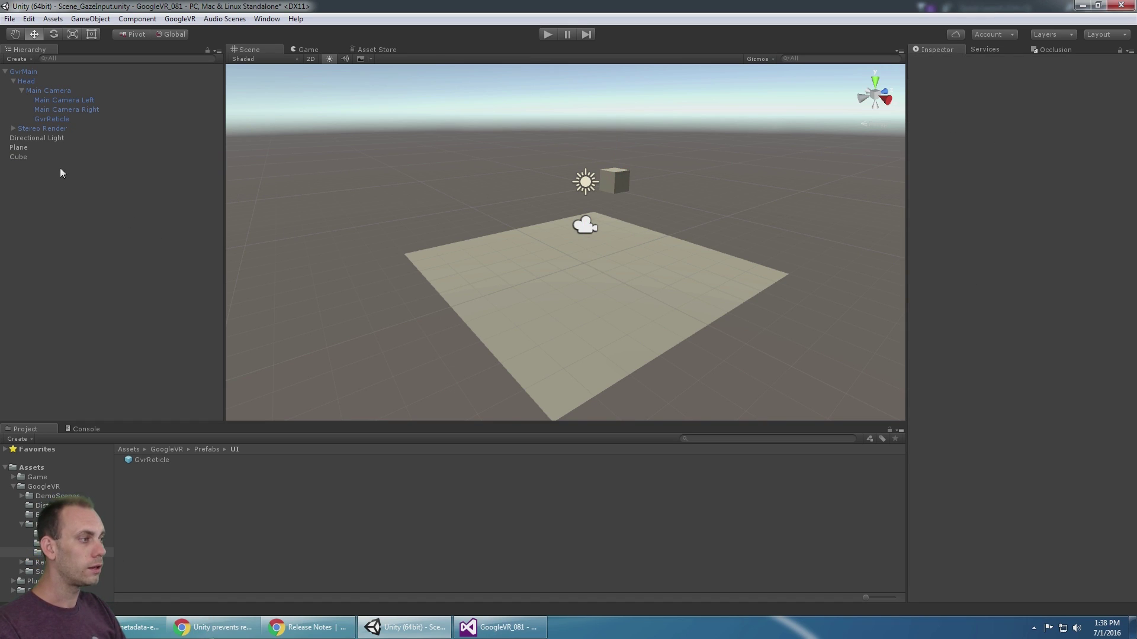
click(76, 119)
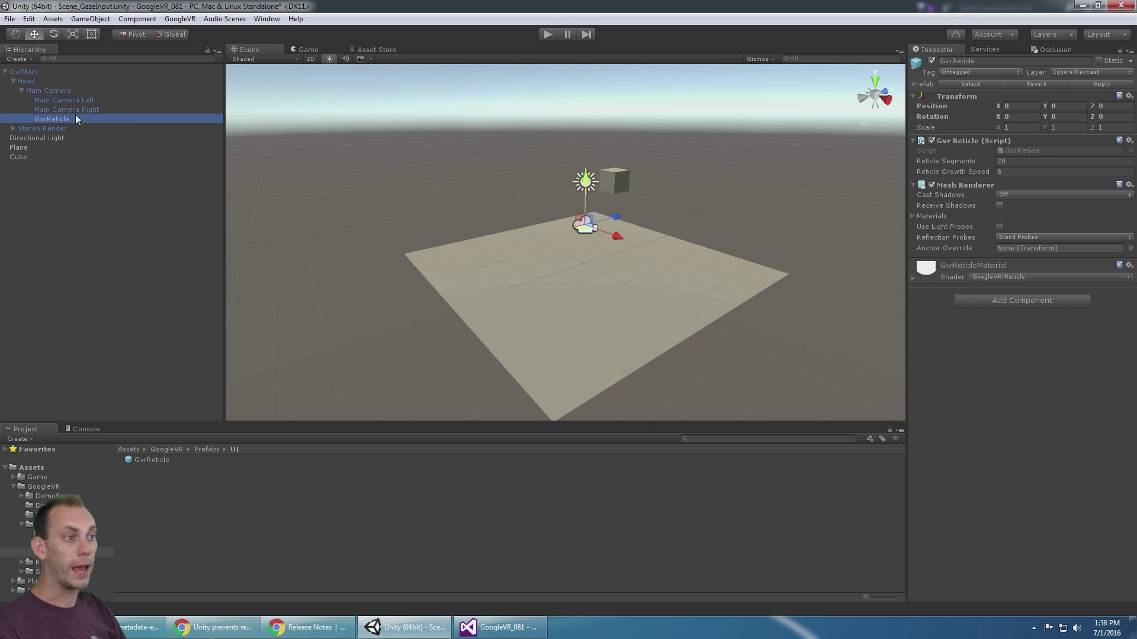
click(48, 156)
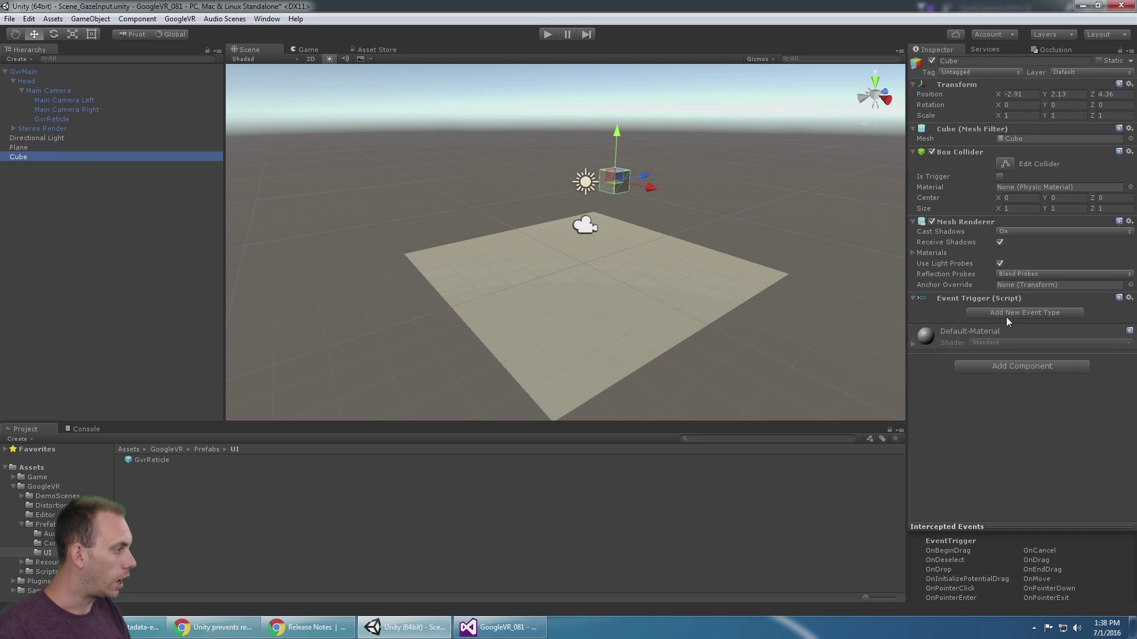
Remove the Cube's Event Trigger and attach a new C# script named MyAmazingBox
right_click(980, 299)
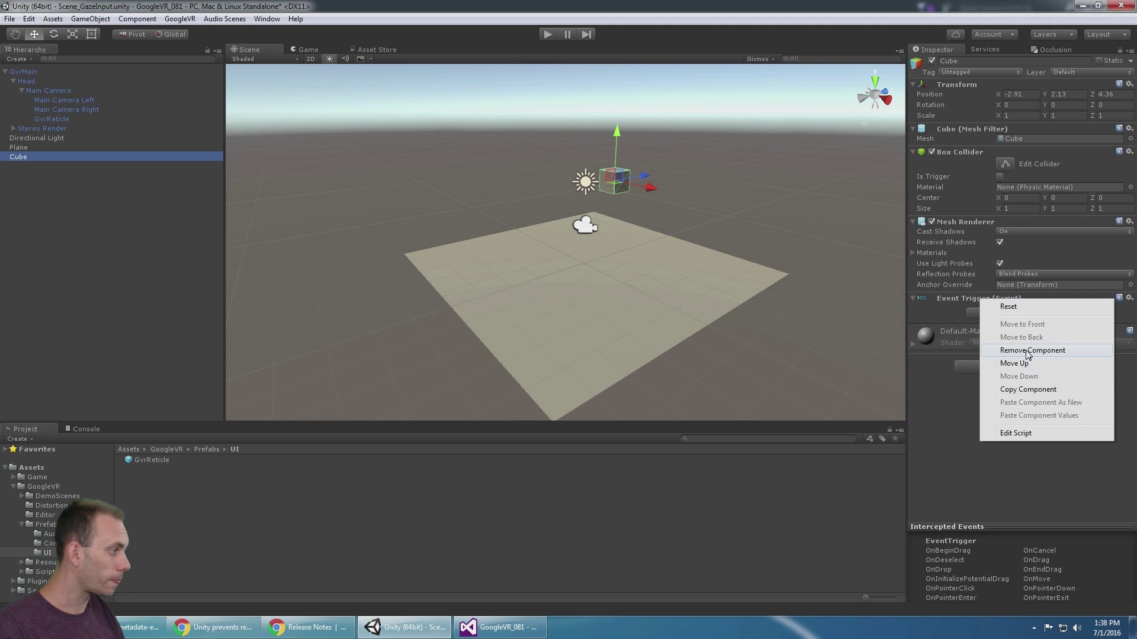
click(1029, 355)
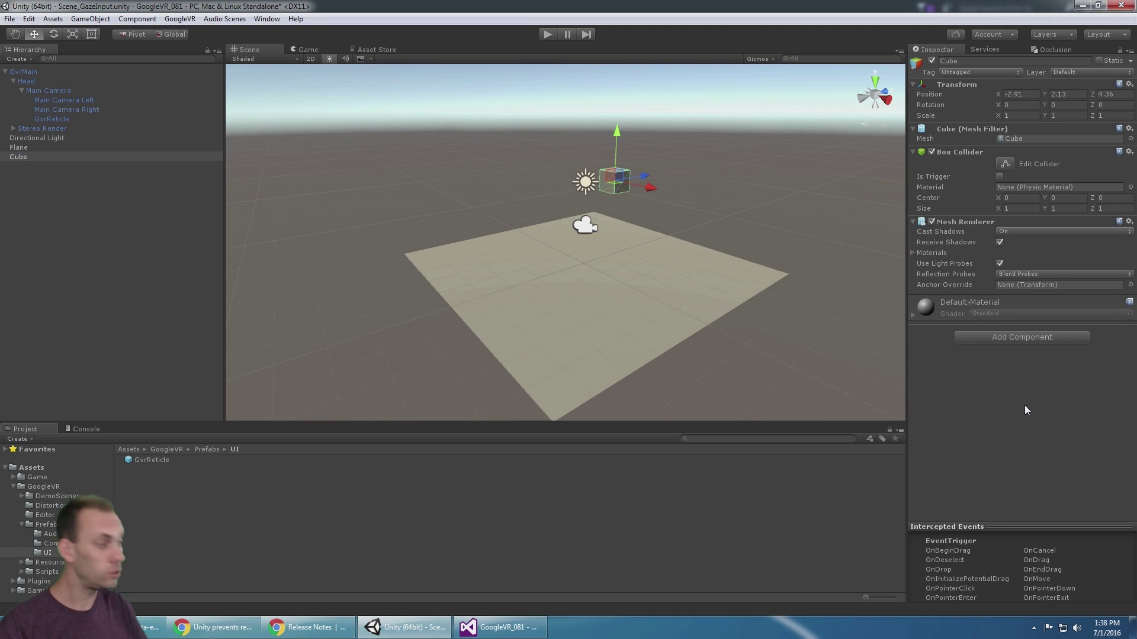
click(1005, 337)
key(BackSpace)
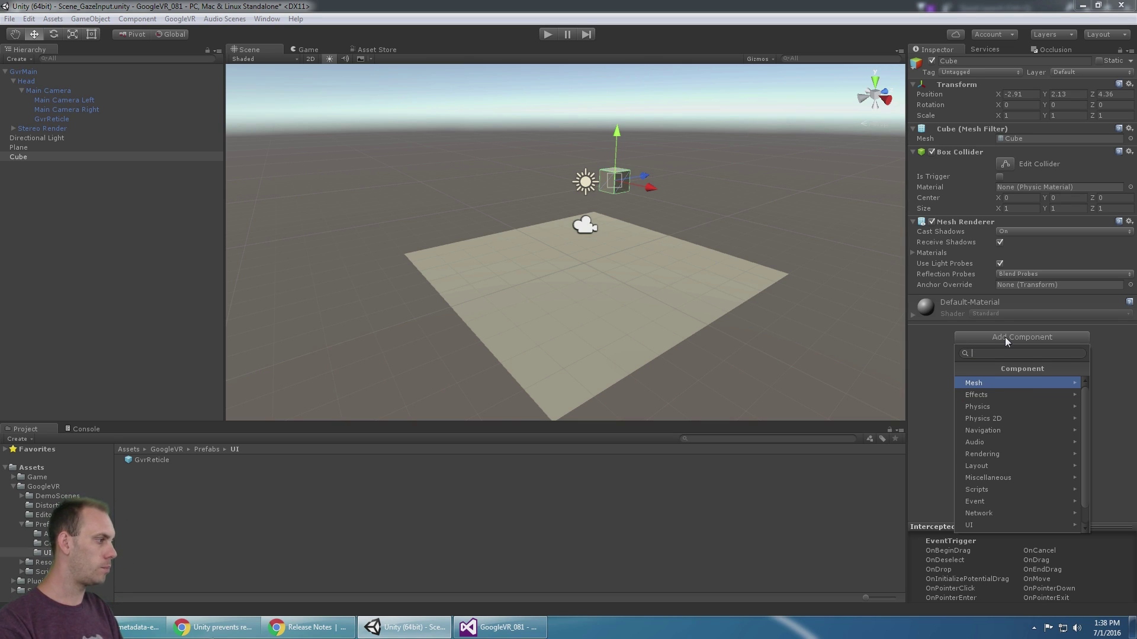
text(MyAmazingBox)
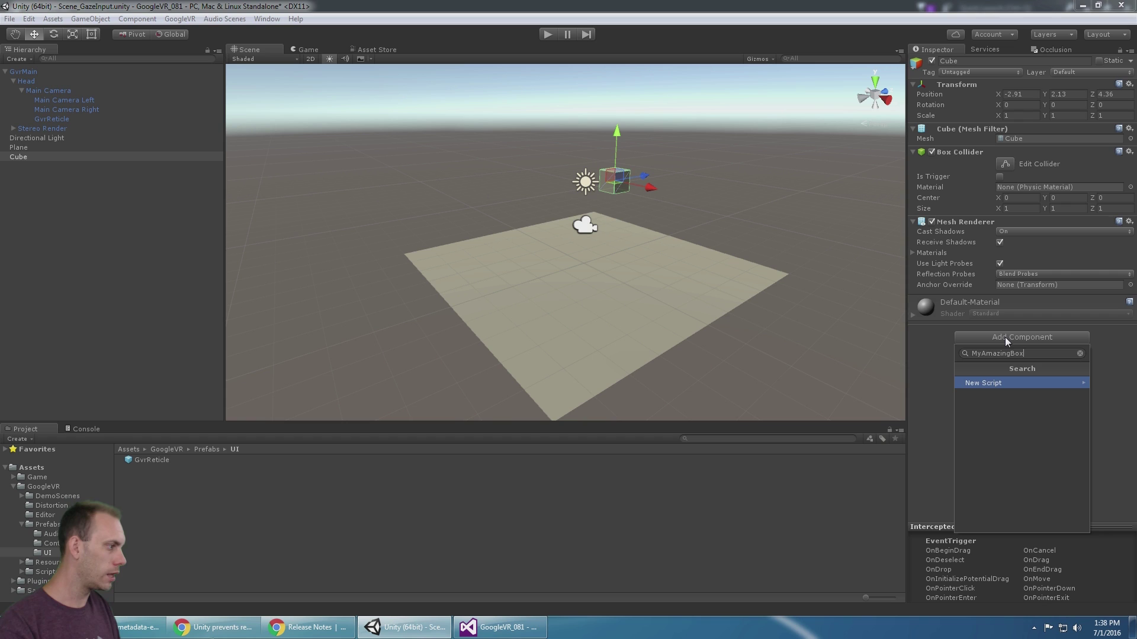
key(Return)
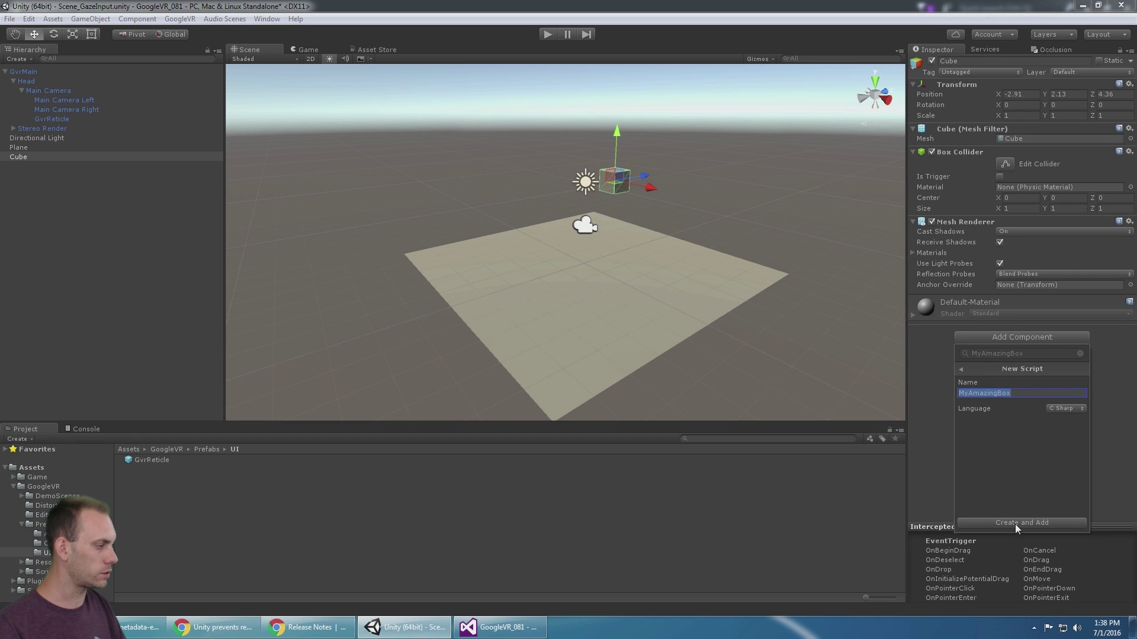
click(1014, 524)
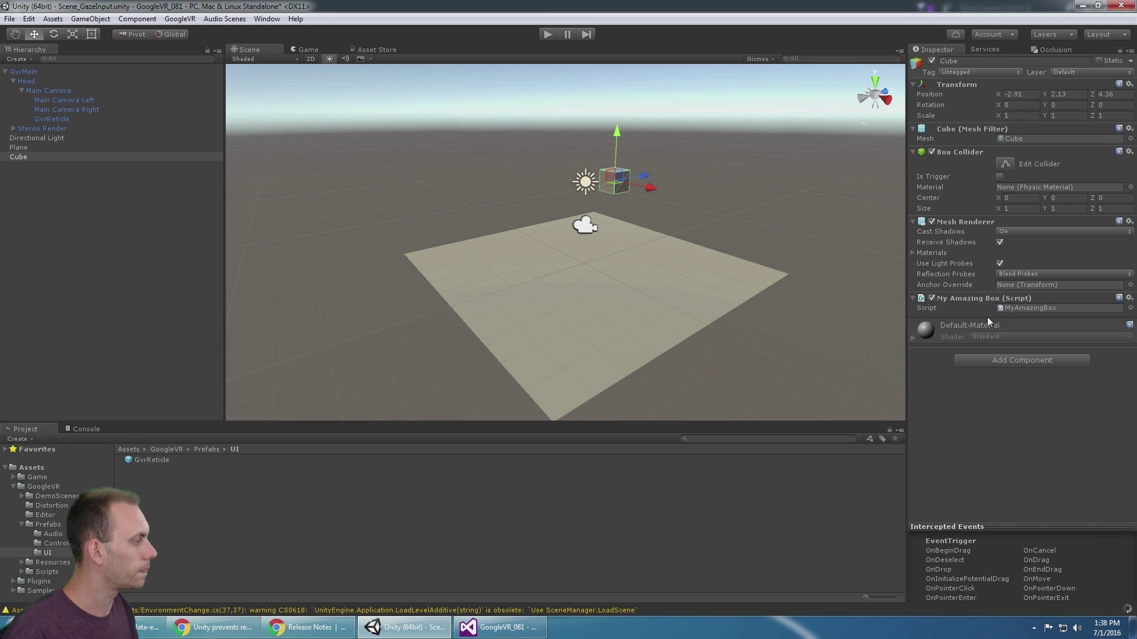
Open MyAmazingBox in Visual Studio and add IGvrGazeResponder after MonoBehaviour in the class declaration
double_click(1002, 308)
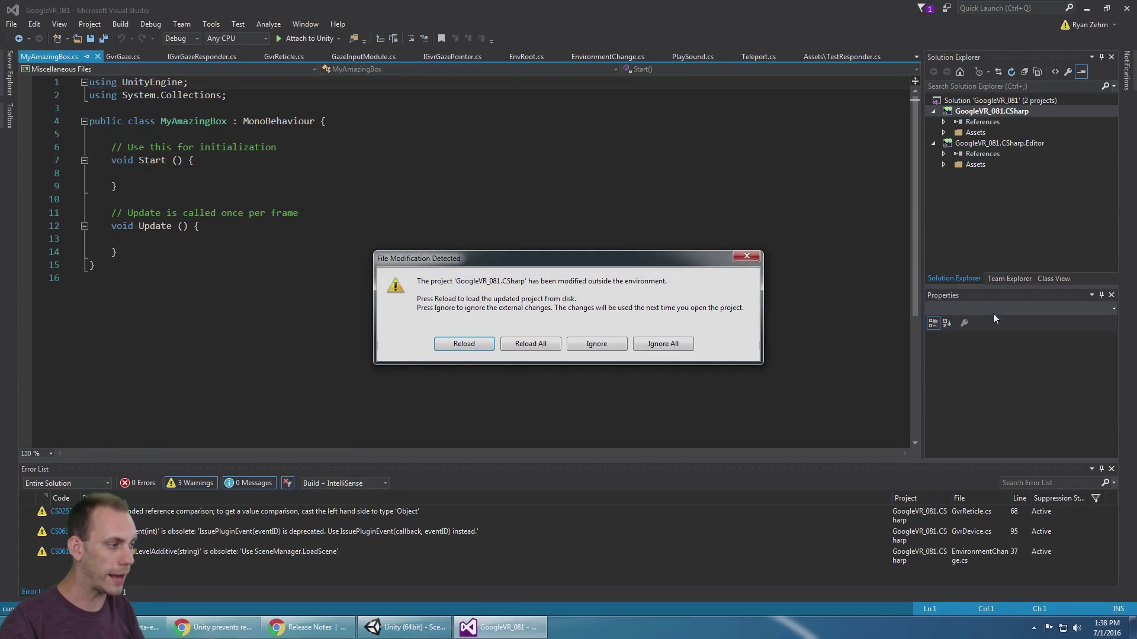
click(530, 344)
click(309, 164)
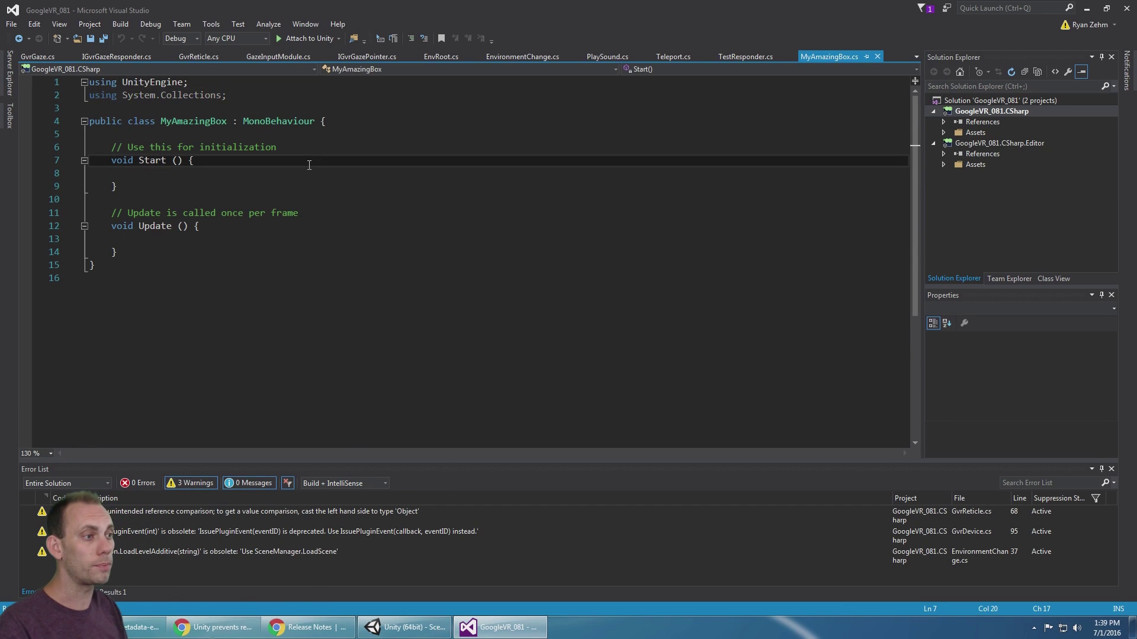
key(Up)
key(Up)
key(Up)
key(End)
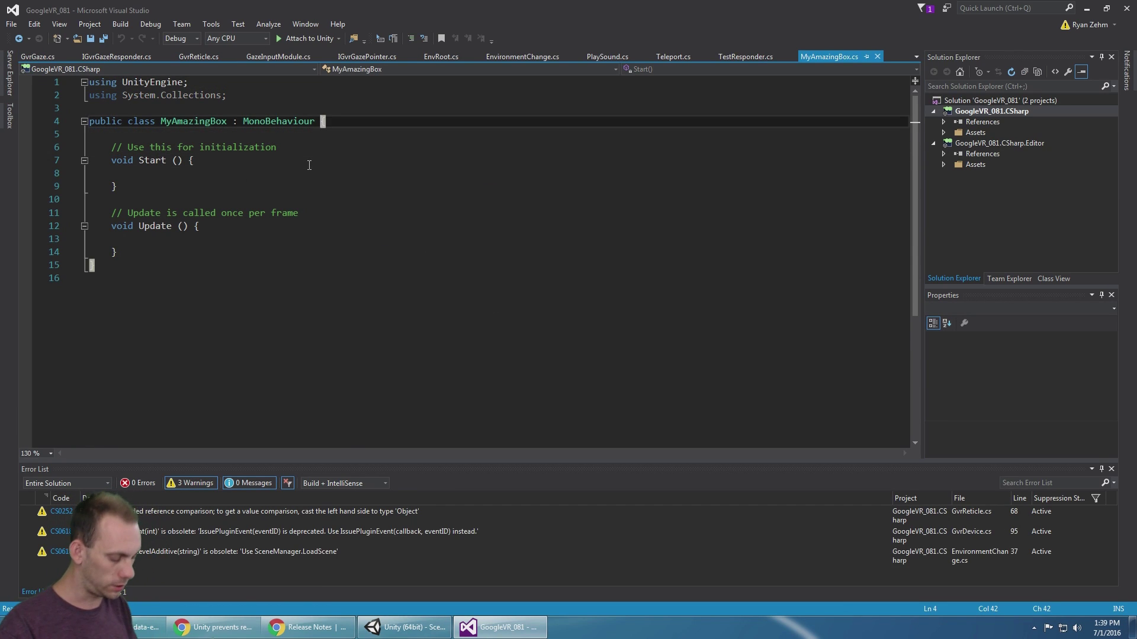
text(, )
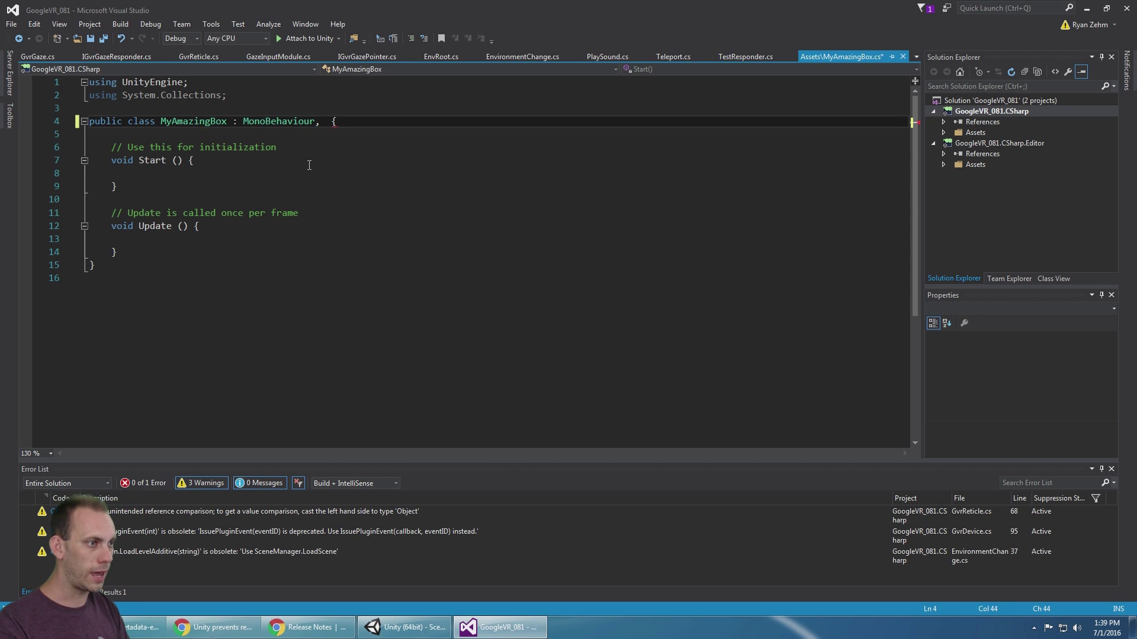
text(Igvr)
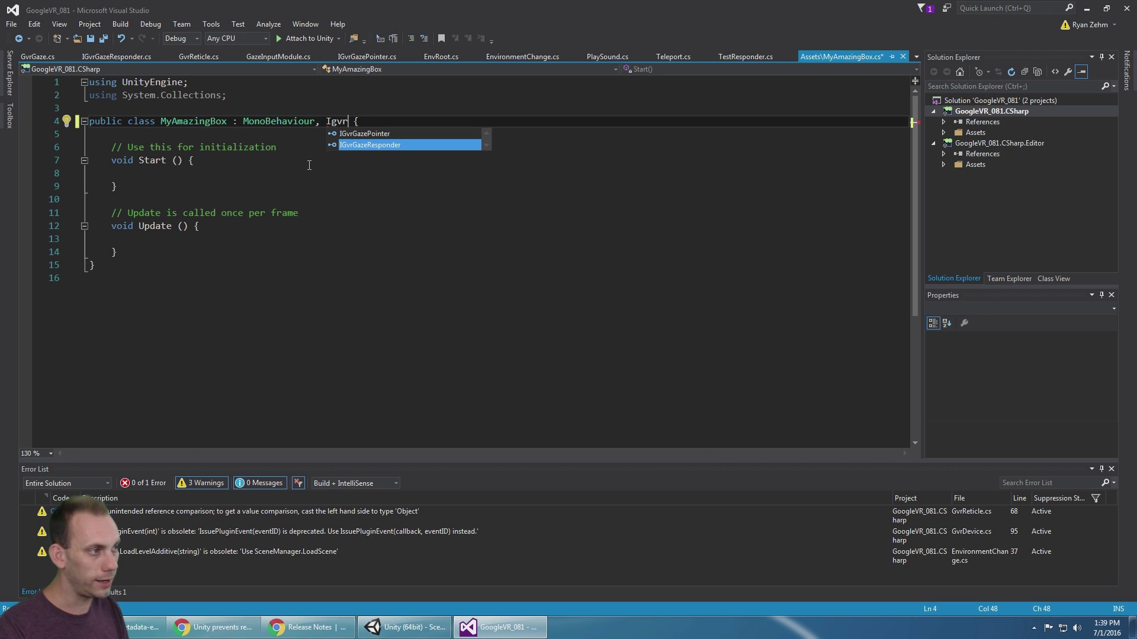
key(Tab)
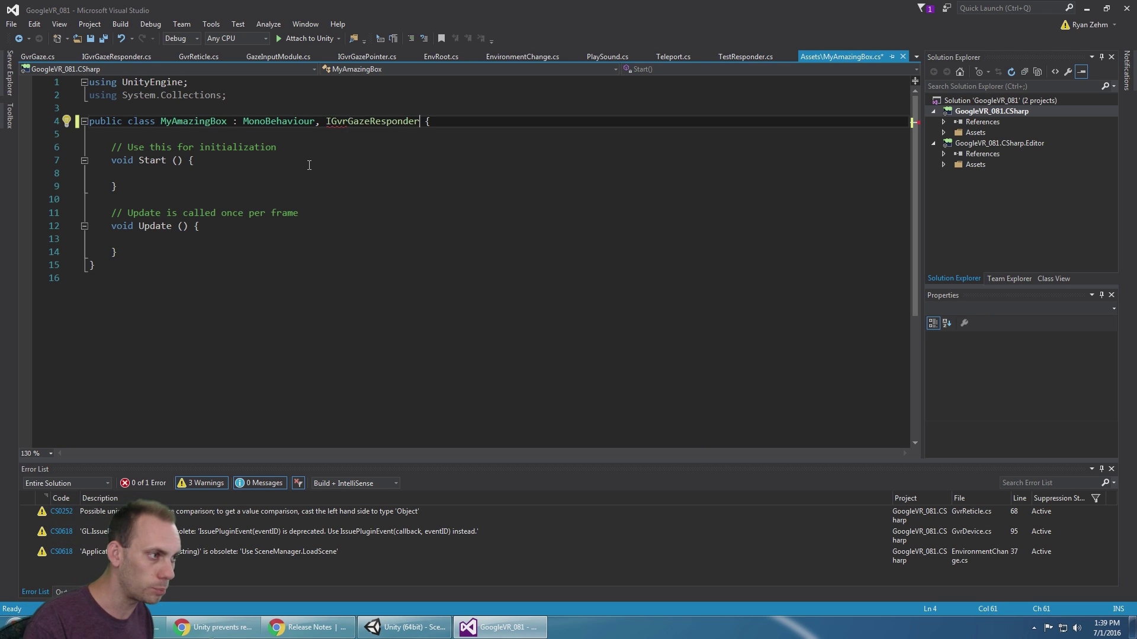
Implement the interface to generate OnGazeEnter, OnGazeExit and OnGazeTrigger stubs
key(Down)
key(Down)
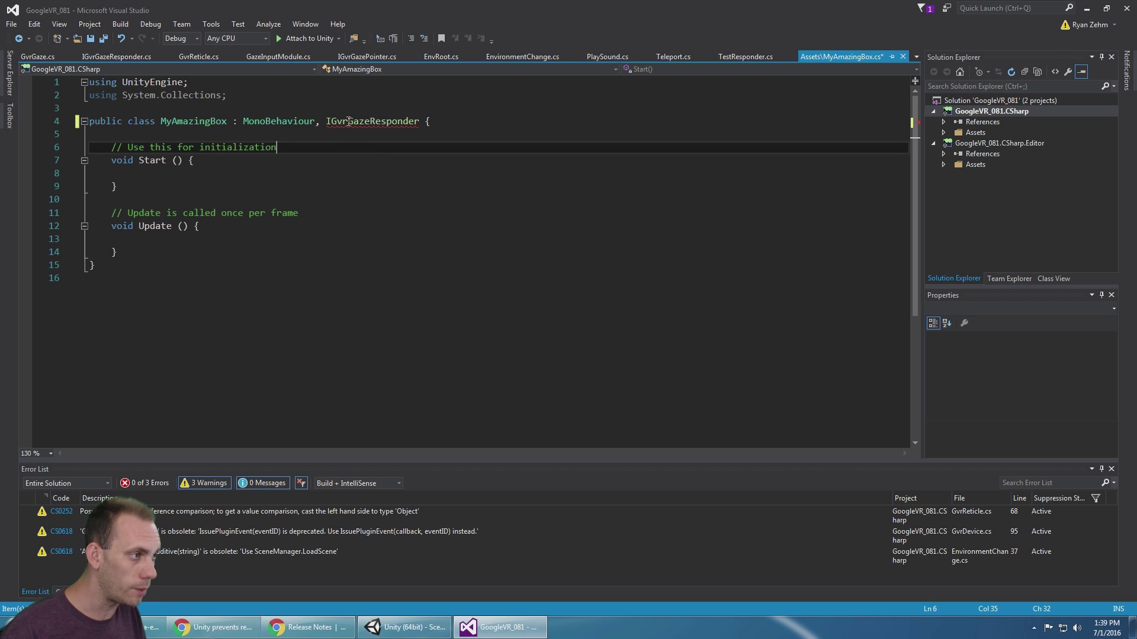
mouse_move(348, 121)
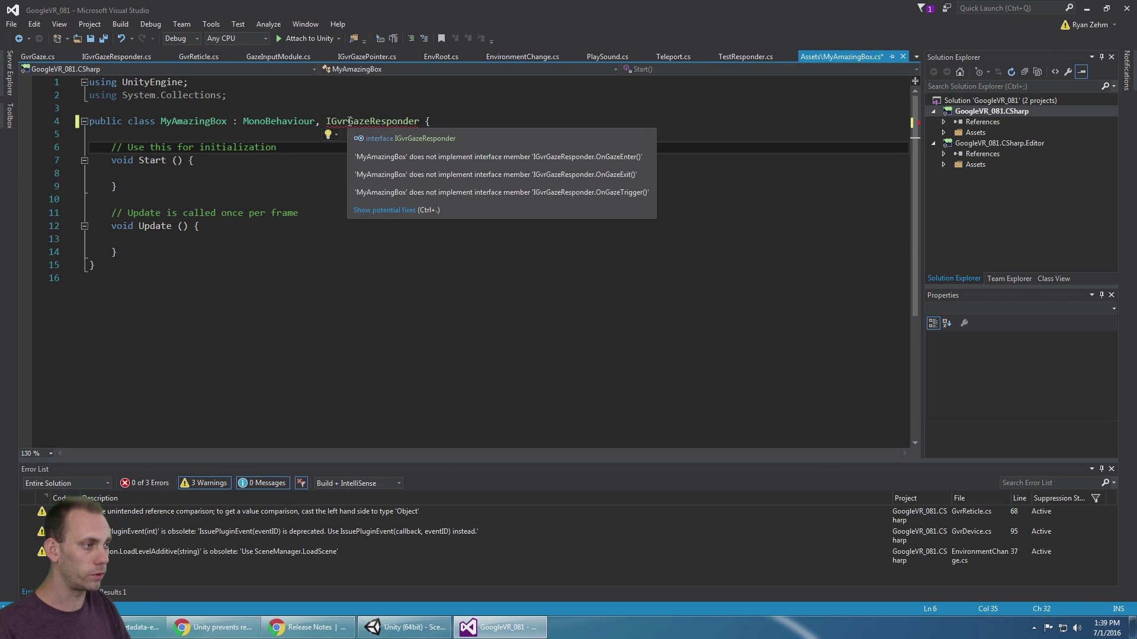
click(397, 211)
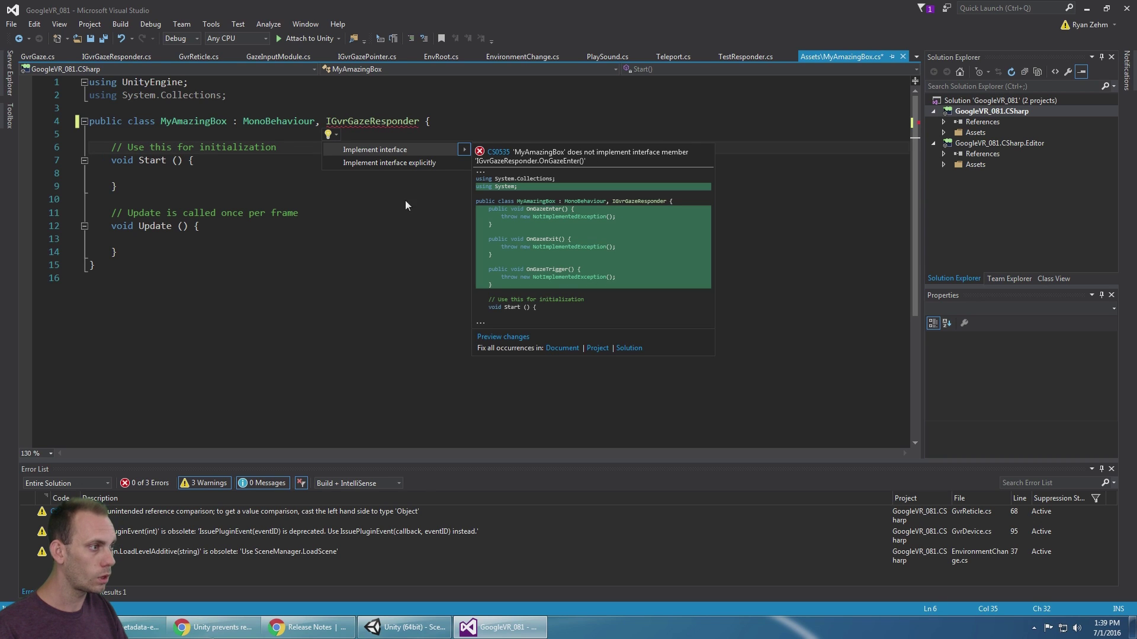
click(402, 150)
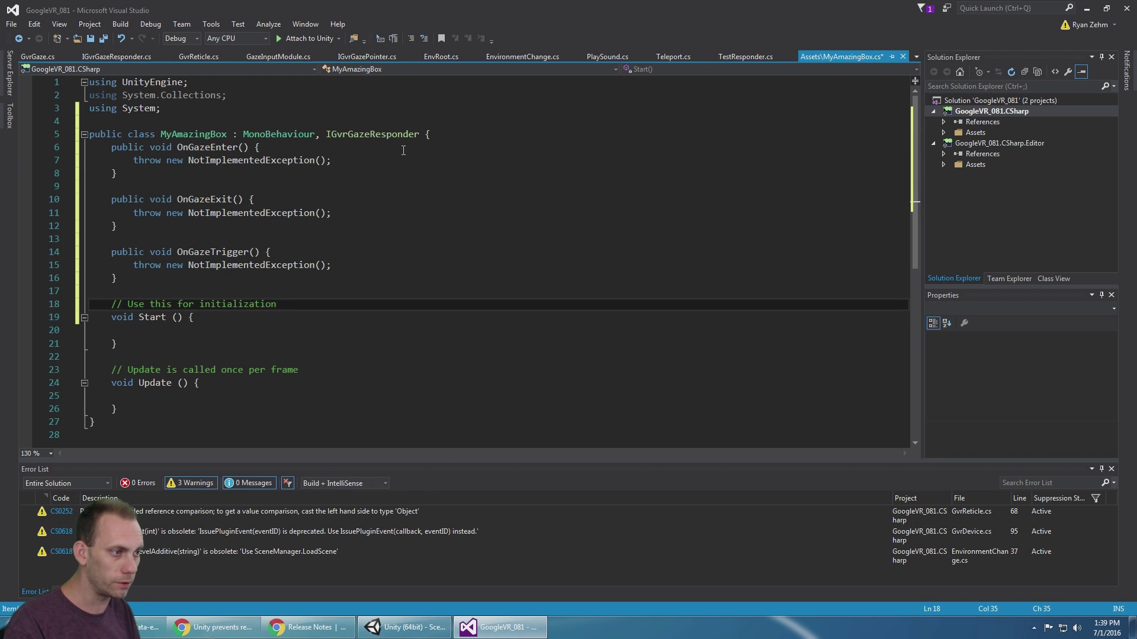
Delete the throw NotImplementedException lines from OnGazeEnter, OnGazeExit and OnGazeTrigger
click(393, 151)
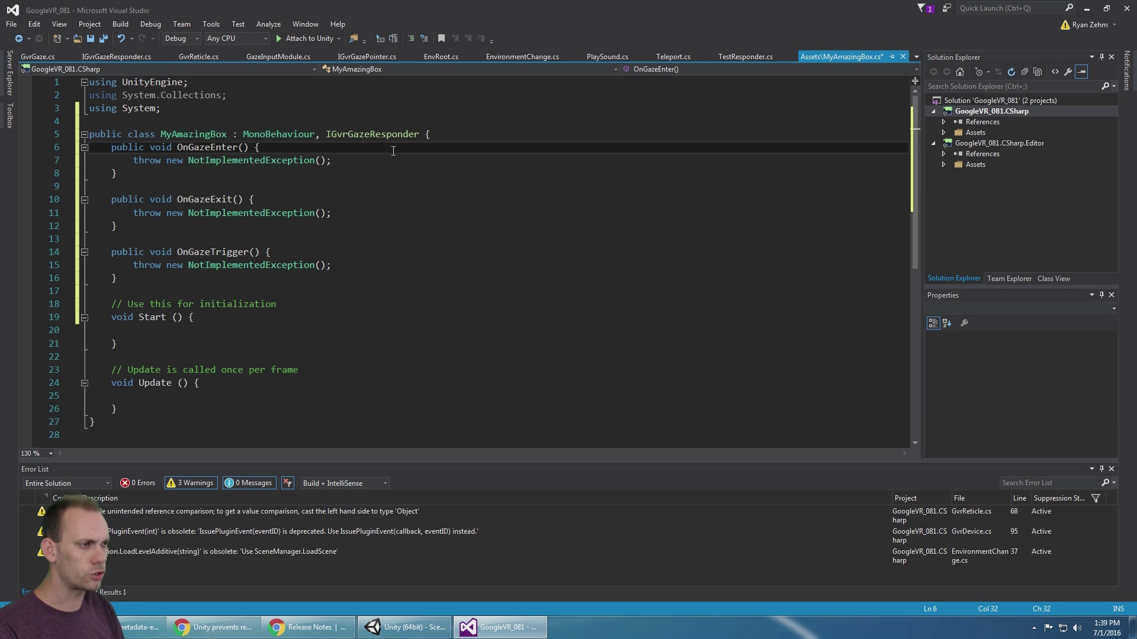
key(Down)
key(Home)
key(shift+End)
key(Delete)
key(Down)
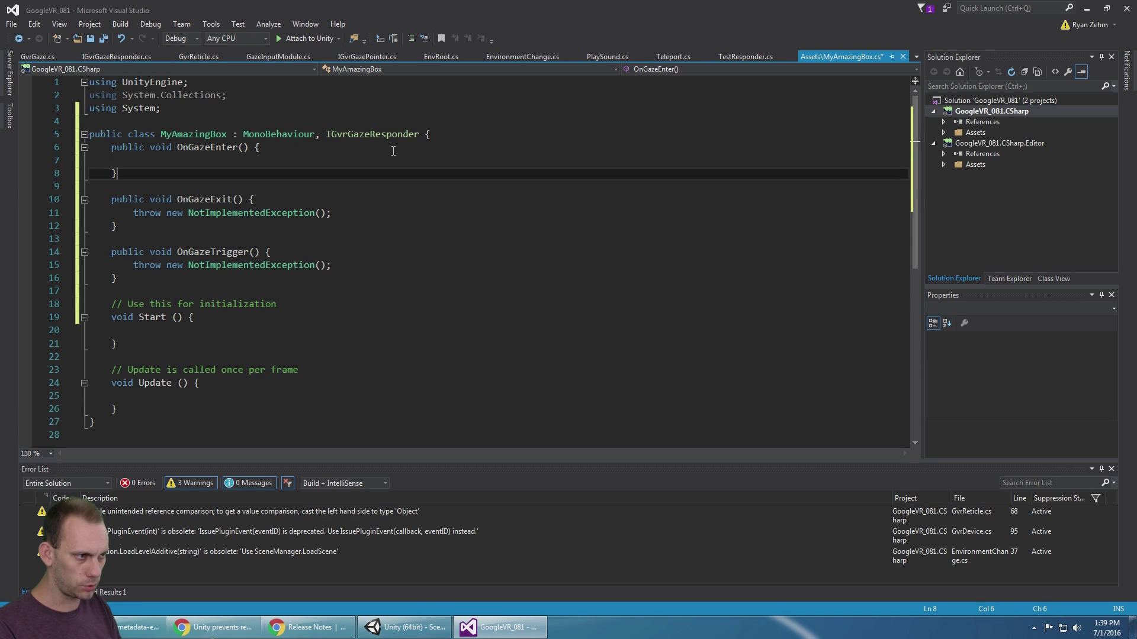
key(Down)
key(Down)
key(Down)
key(Home)
key(shift+End)
key(Delete)
key(Down)
key(Down)
key(Down)
key(Down)
key(Home)
key(shift+End)
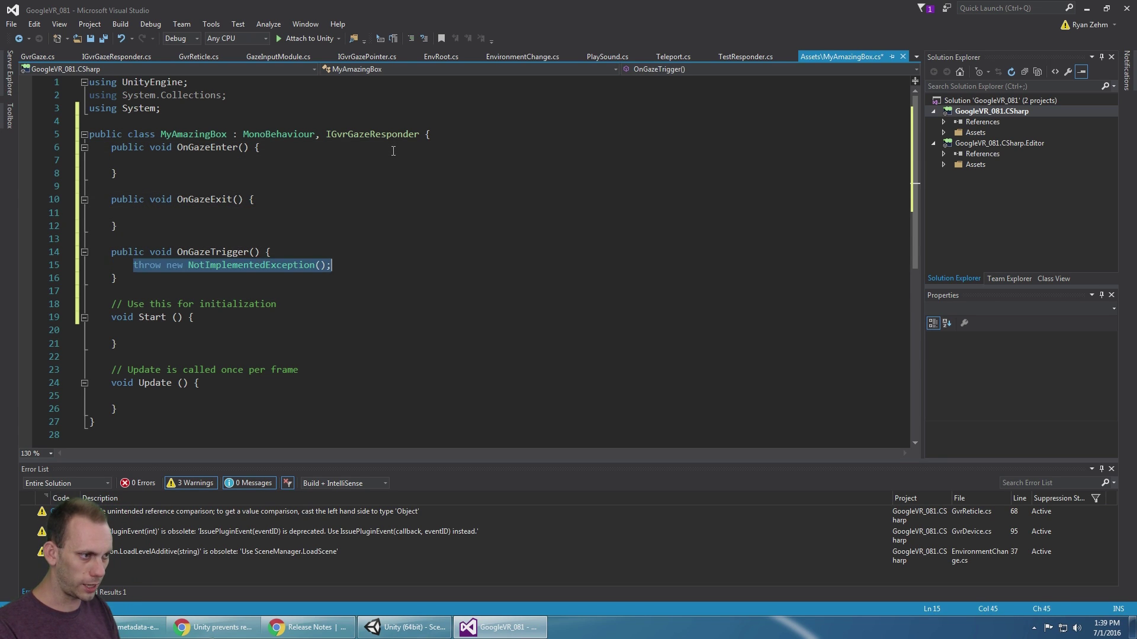
key(Delete)
key(Down)
key(Down)
key(Down)
key(Down)
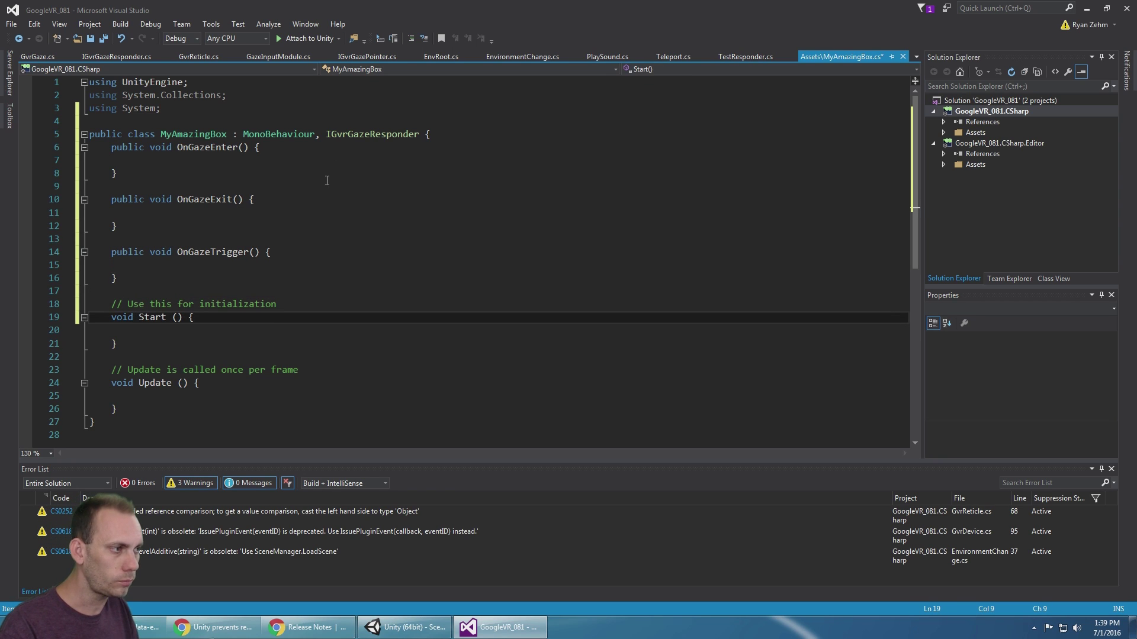
Add Debug.Log("Gaze Entered!!!"); to OnGazeEnter and go back to Unity
click(302, 164)
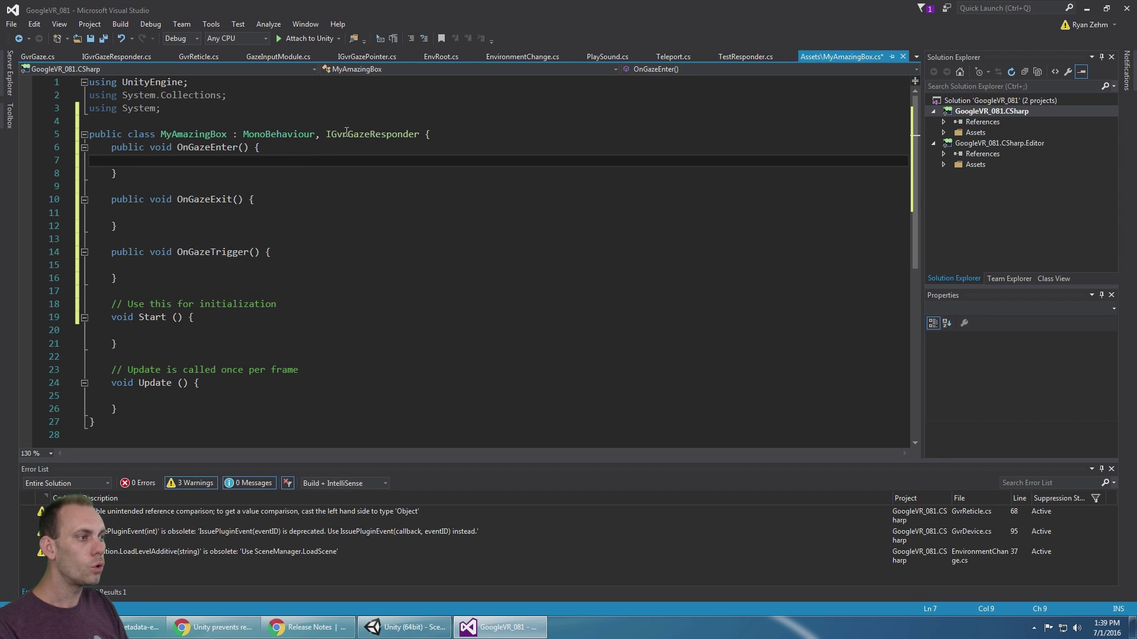
double_click(346, 134)
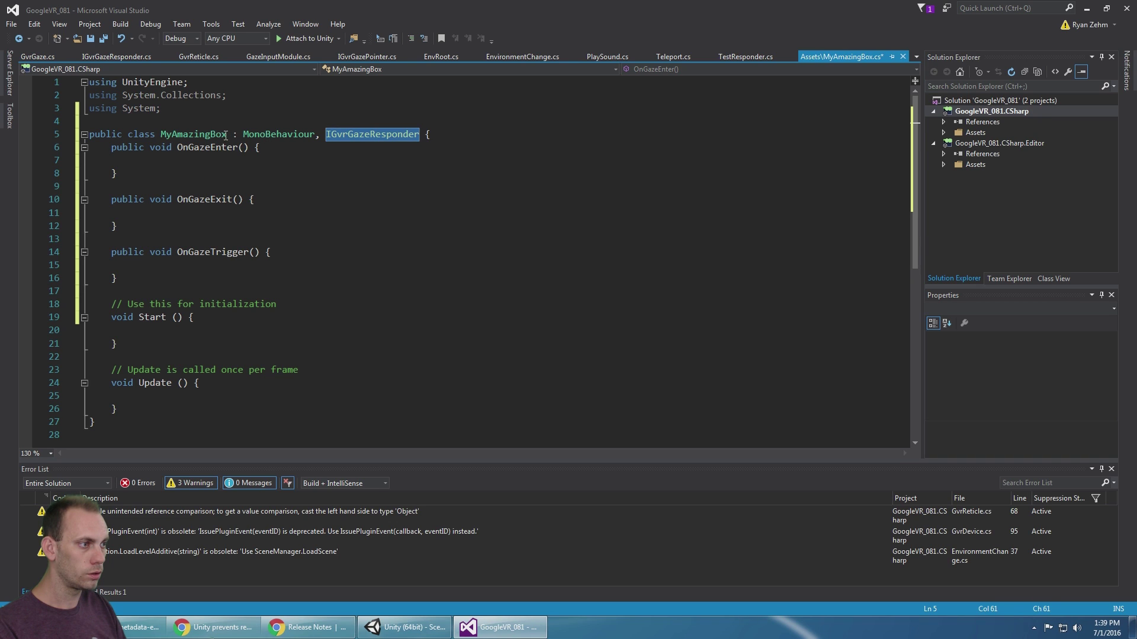
click(227, 161)
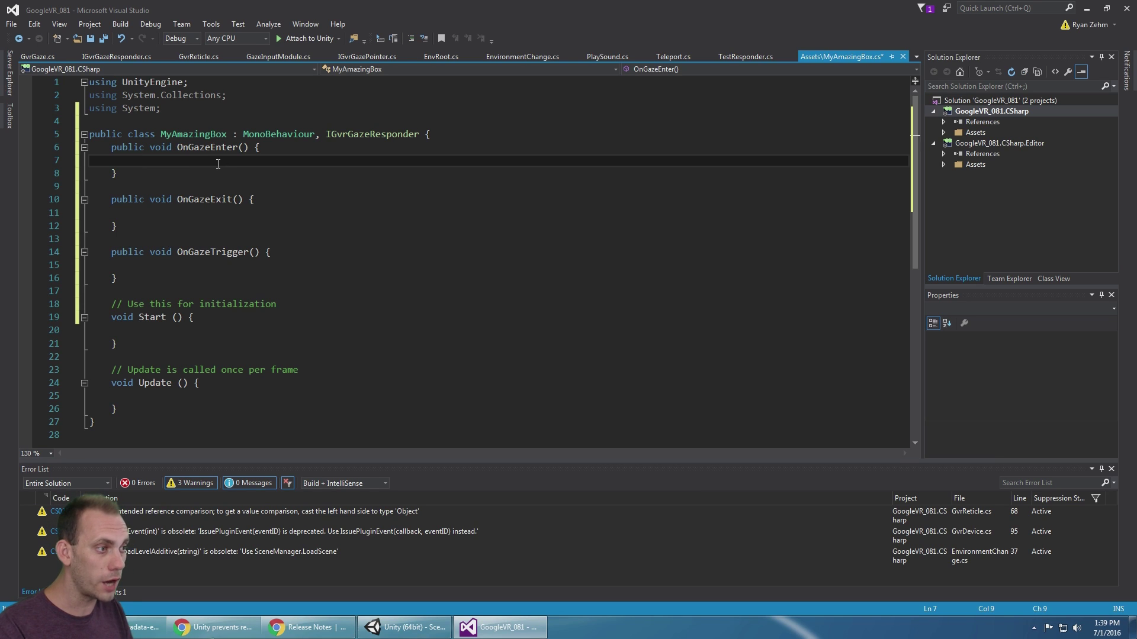
click(229, 214)
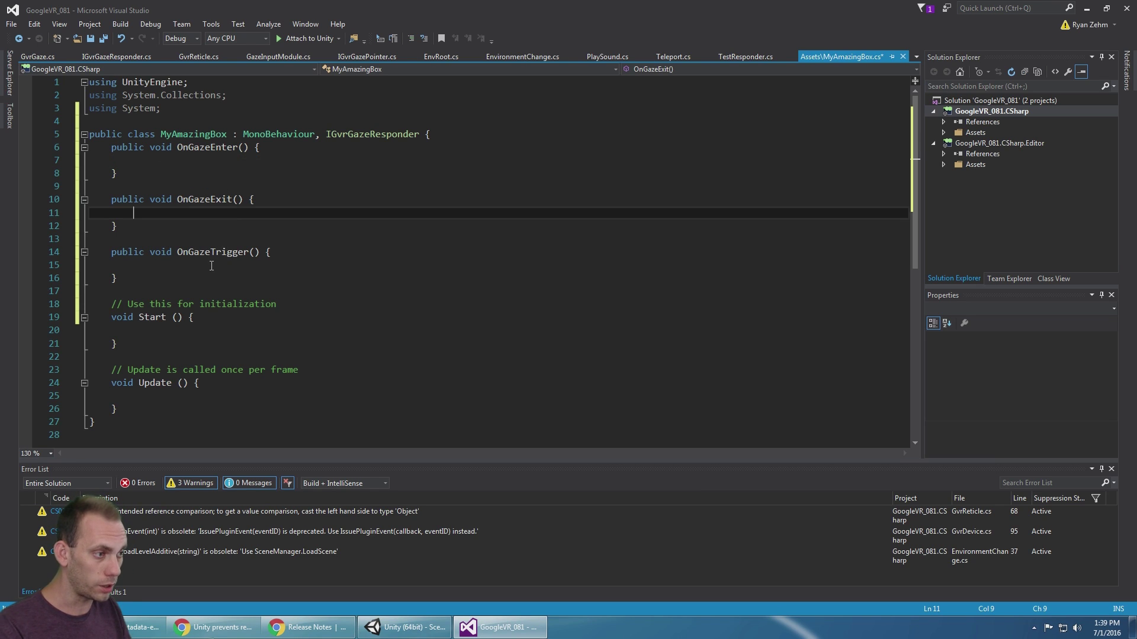
click(240, 265)
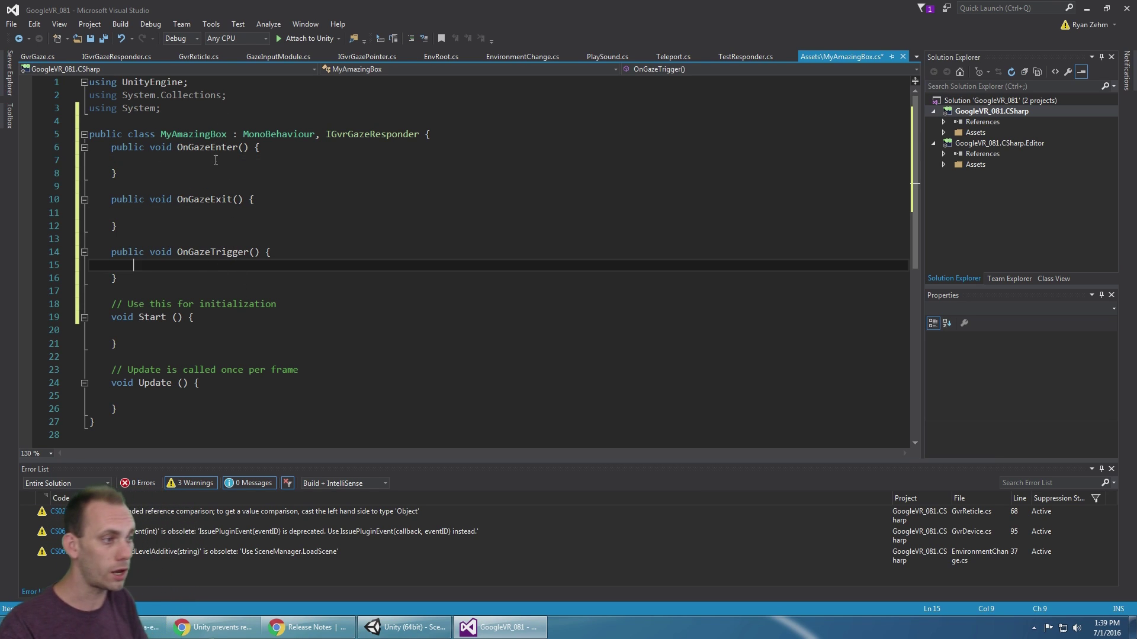
click(216, 161)
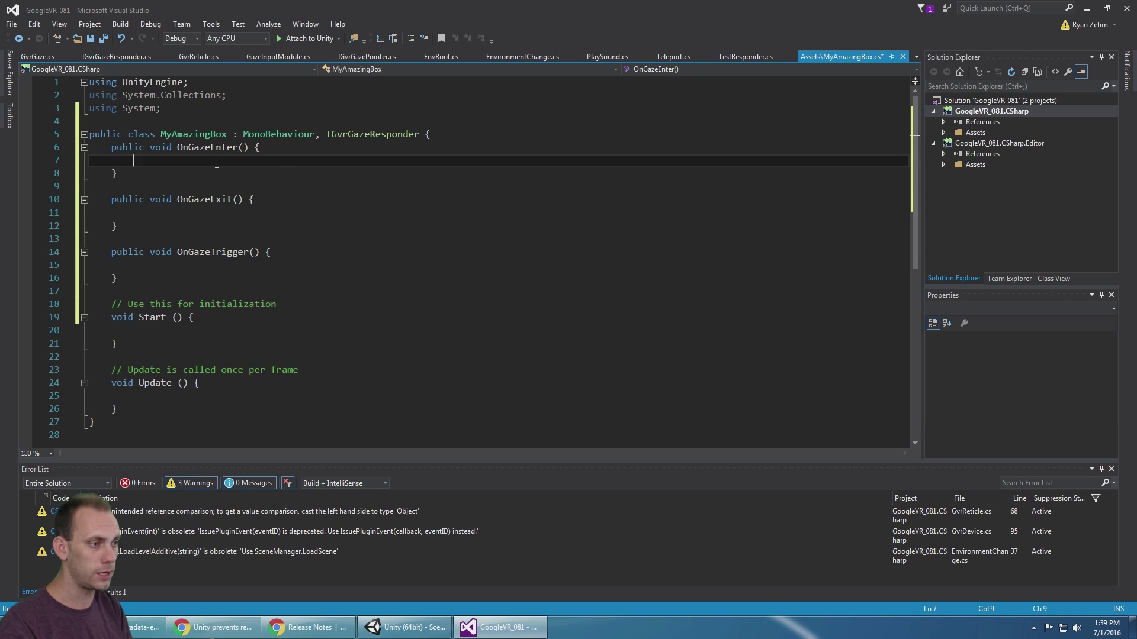
text(Debug.Log()
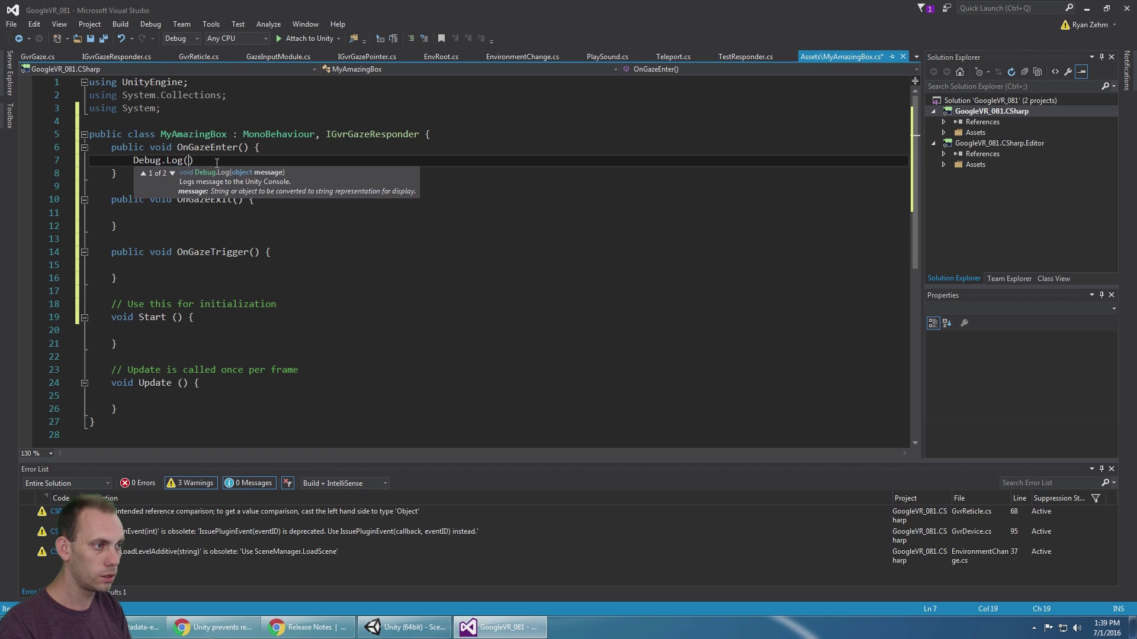
text("Gaze En)
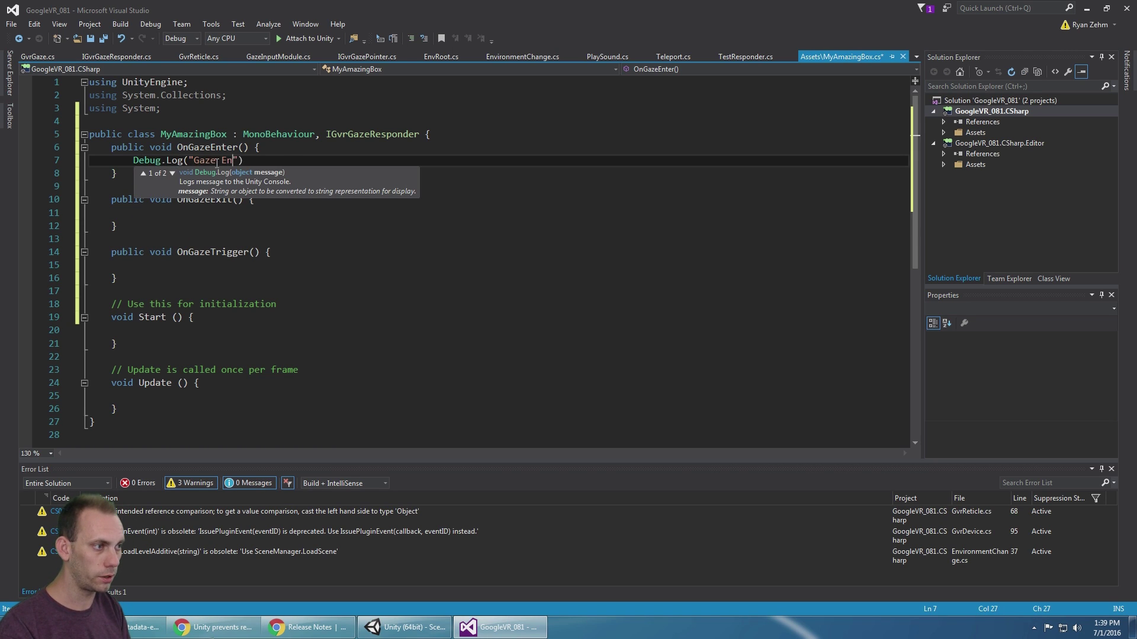
text(tered")
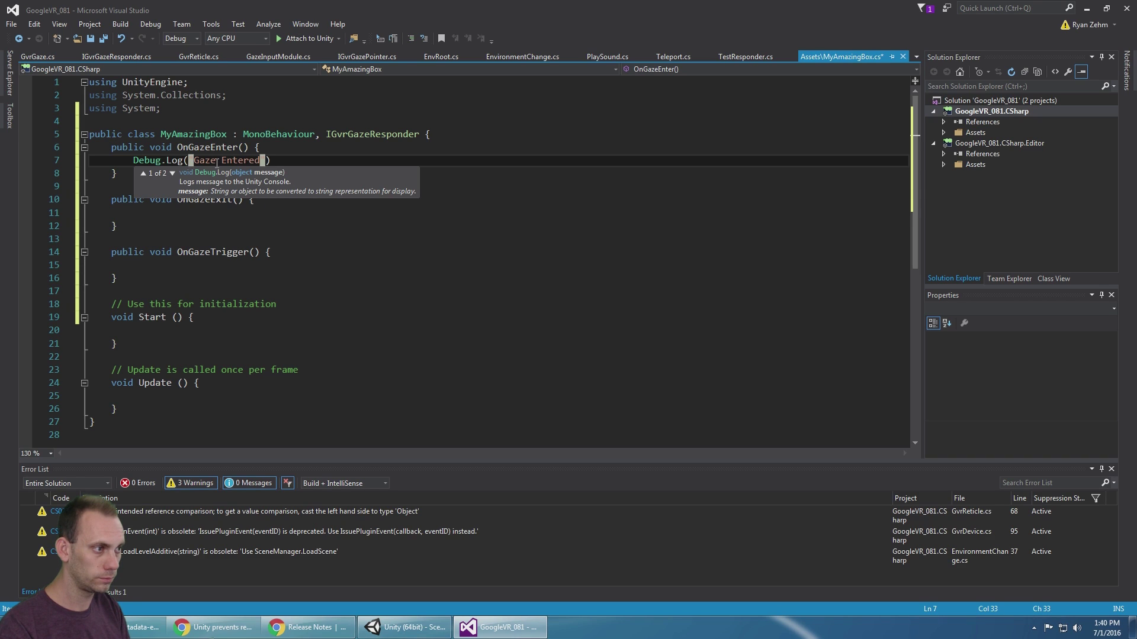
key(Left)
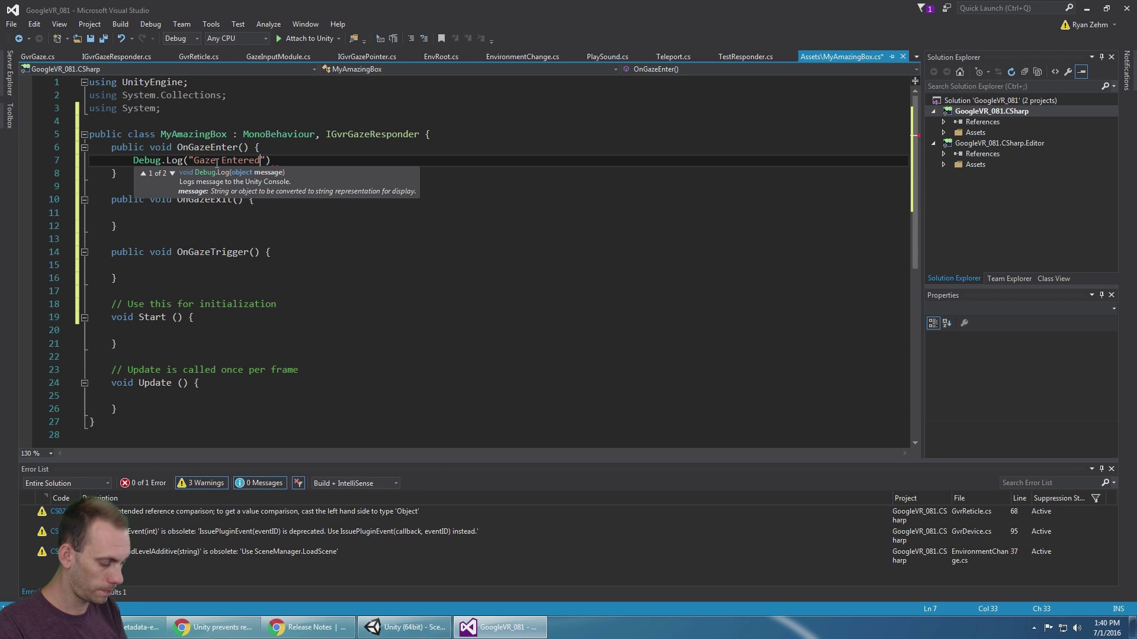
text(!!!)
key(End)
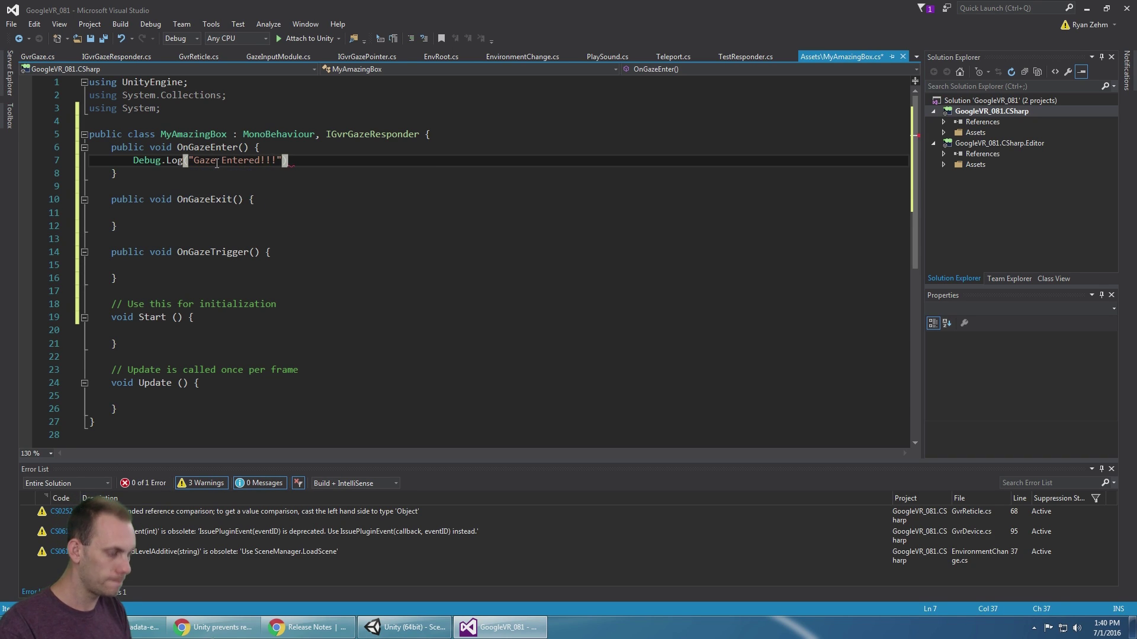
text(;)
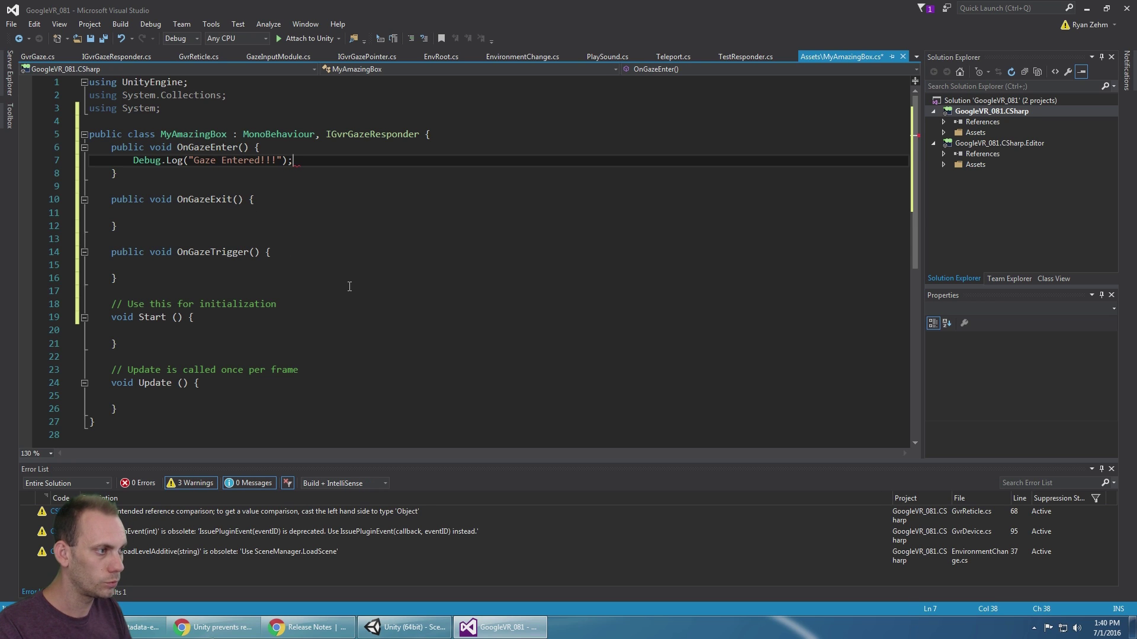
click(418, 634)
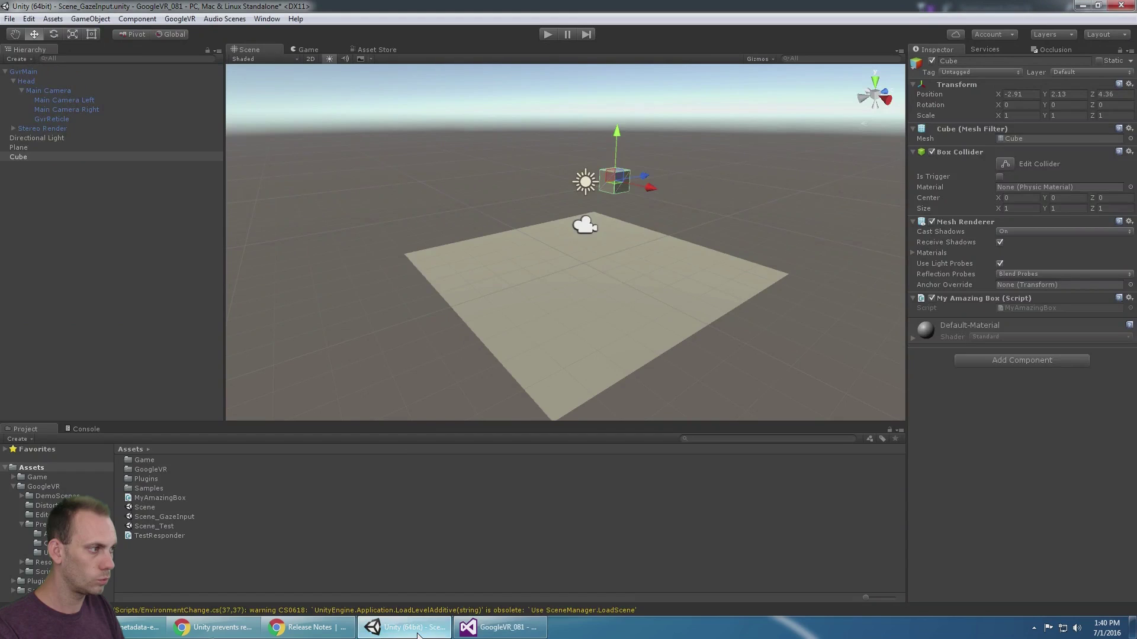
click(547, 34)
key(alt)
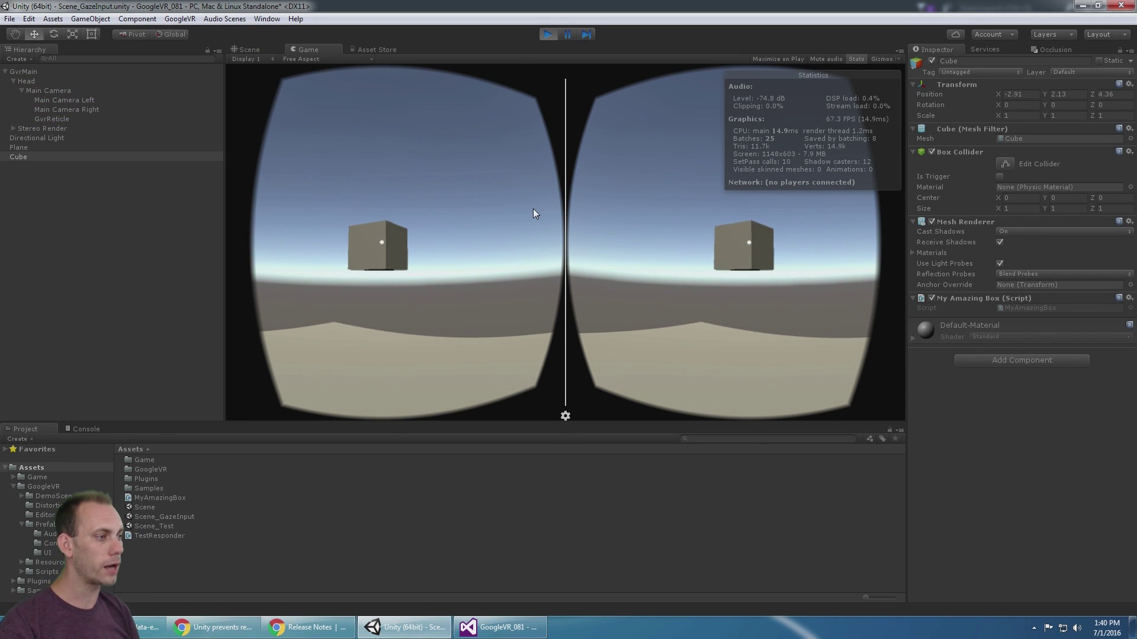
click(546, 35)
key(alt+Tab)
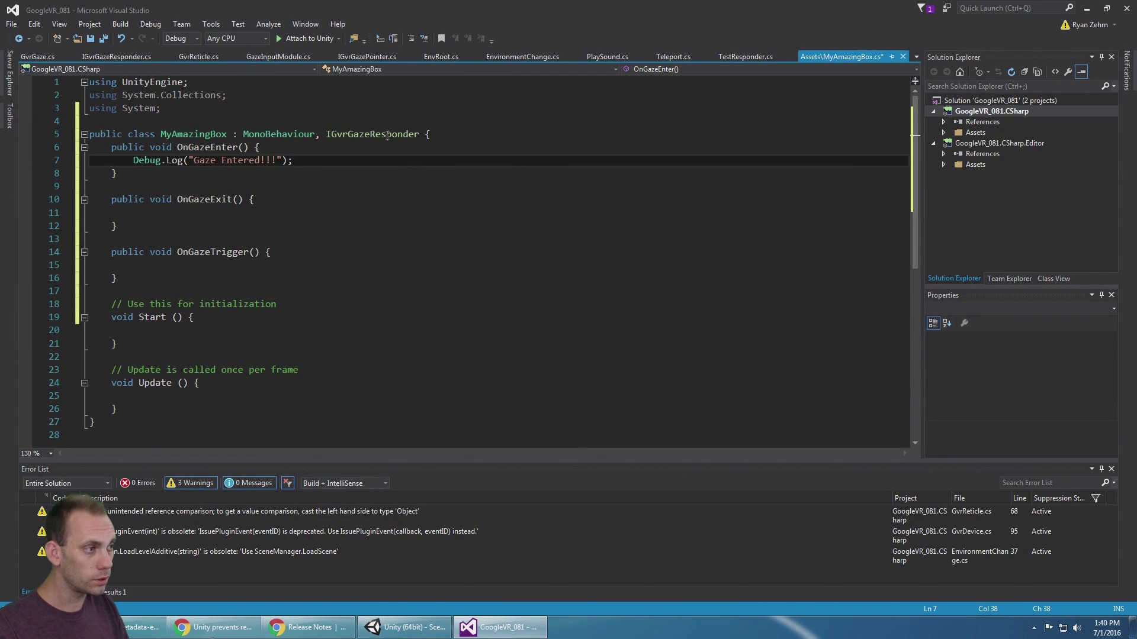
double_click(387, 135)
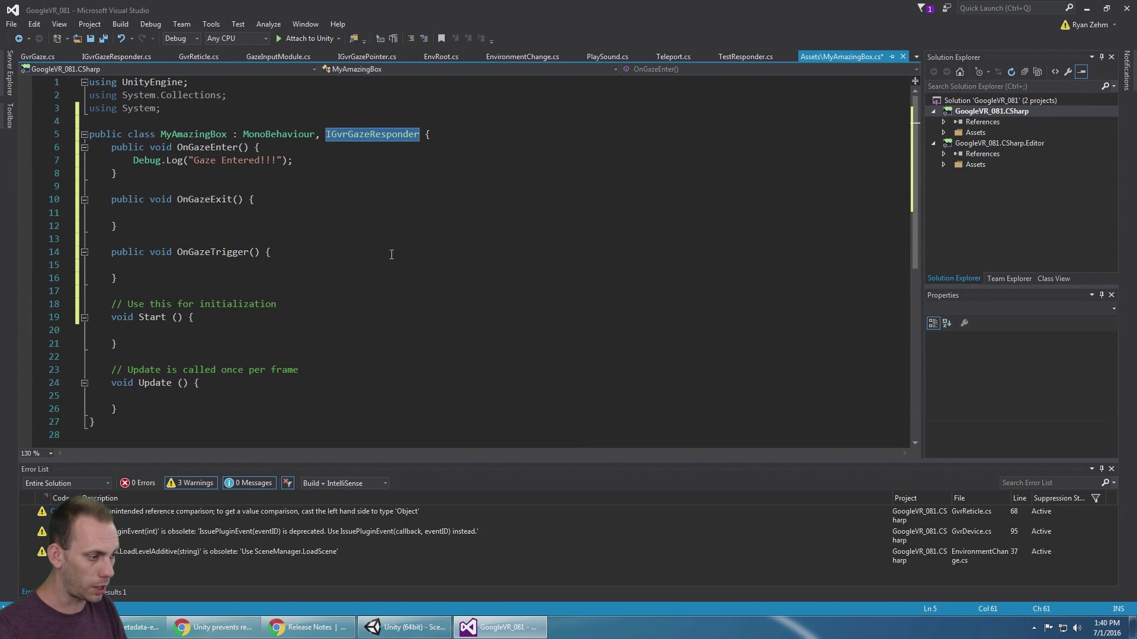
key(alt+Tab)
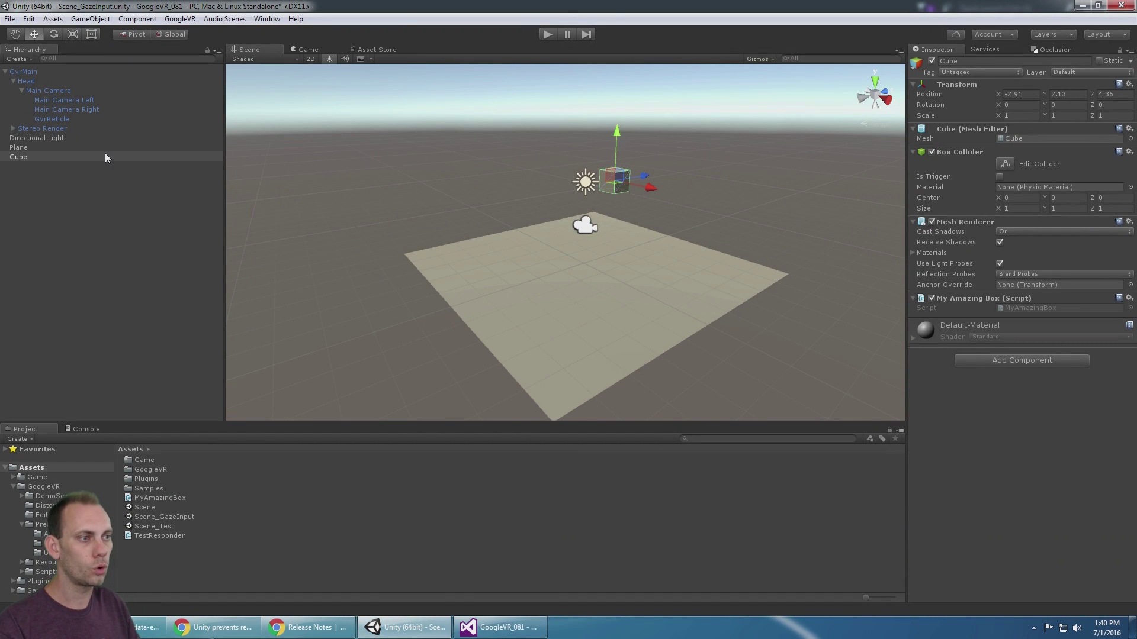
Add Gvr Gaze to Main Camera via a 'gaze' search and drag GvrReticle into Pointer Object
click(87, 93)
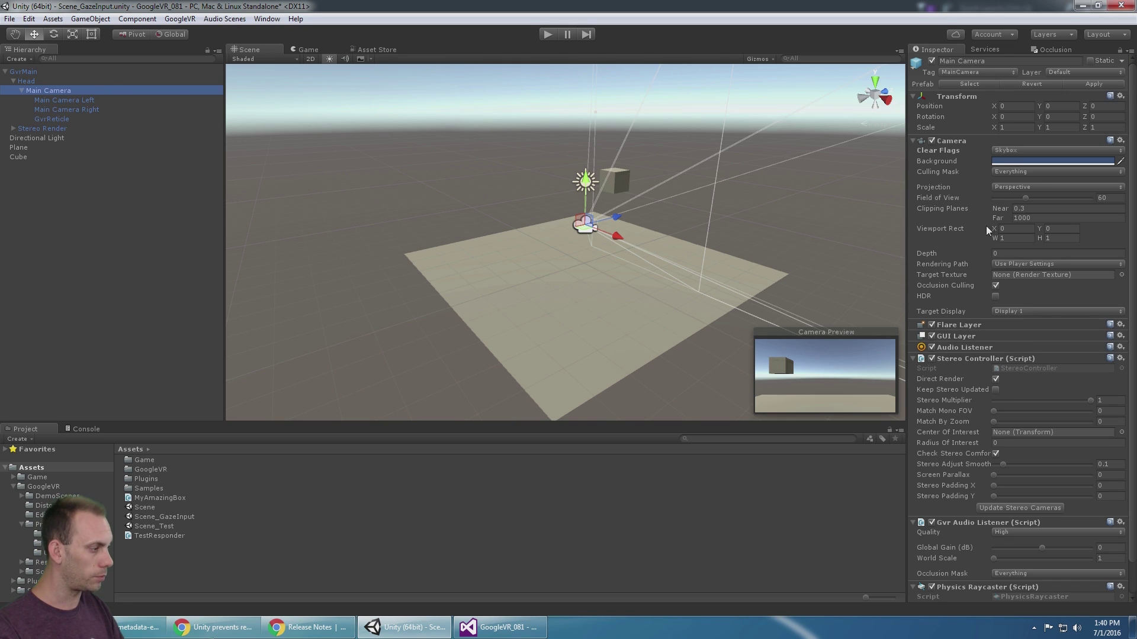
scroll(1005, 244, down, 2)
click(995, 592)
text(gaze)
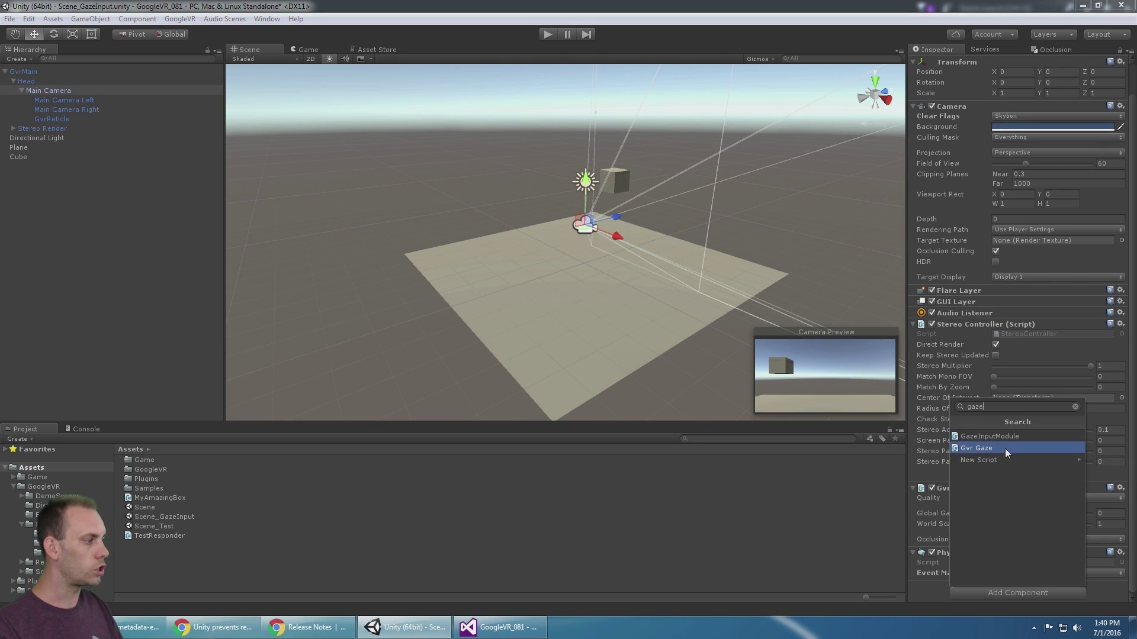
click(987, 453)
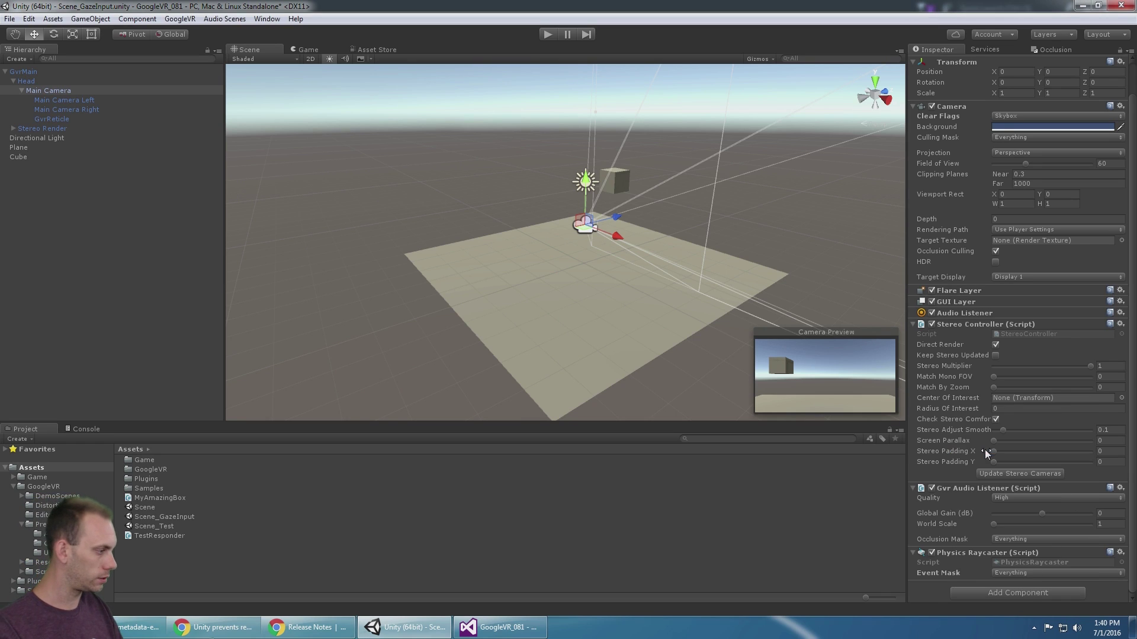
scroll(1001, 464, down, 2)
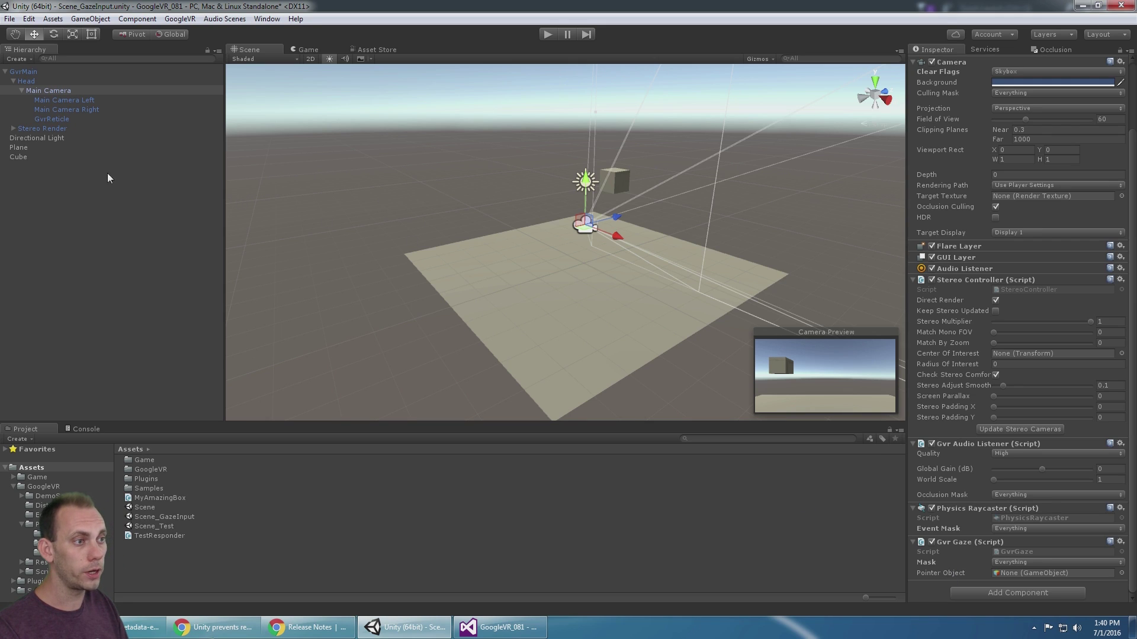
drag(55, 122, 1048, 573)
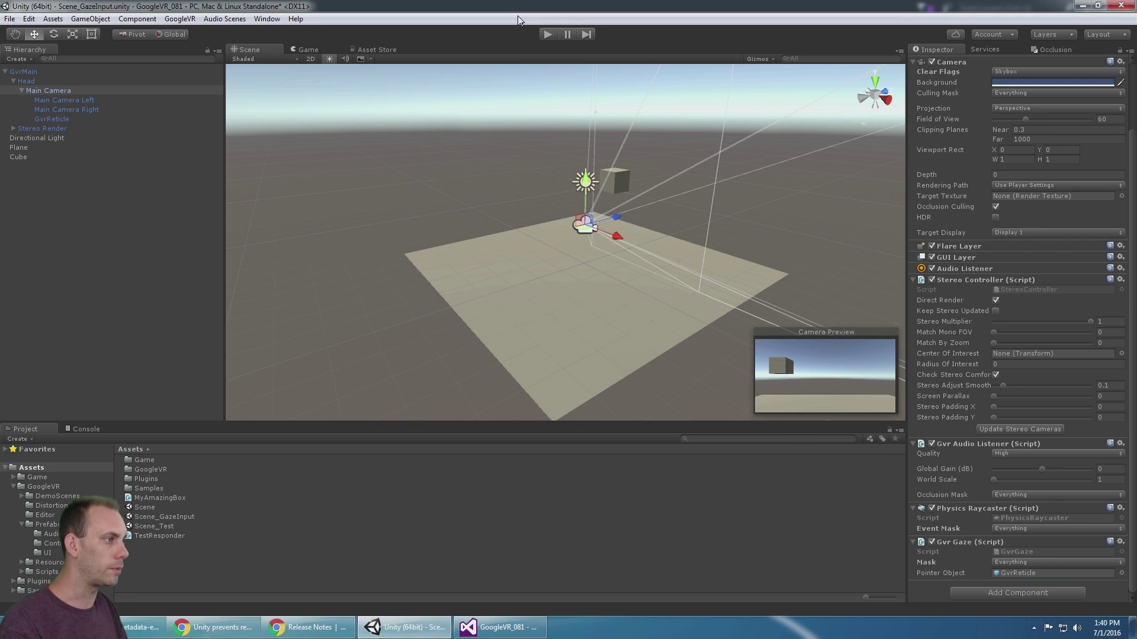
Play the scene, aim the reticle at the Cube, and verify the Console logs 'Gaze Entered!!!'
click(553, 34)
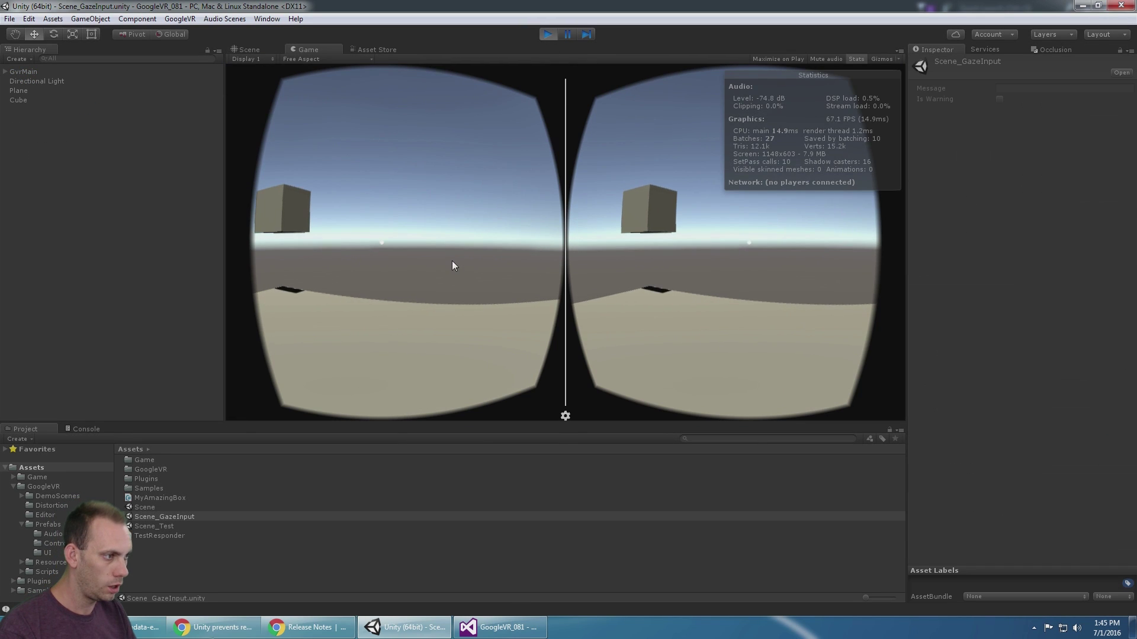
key(alt)
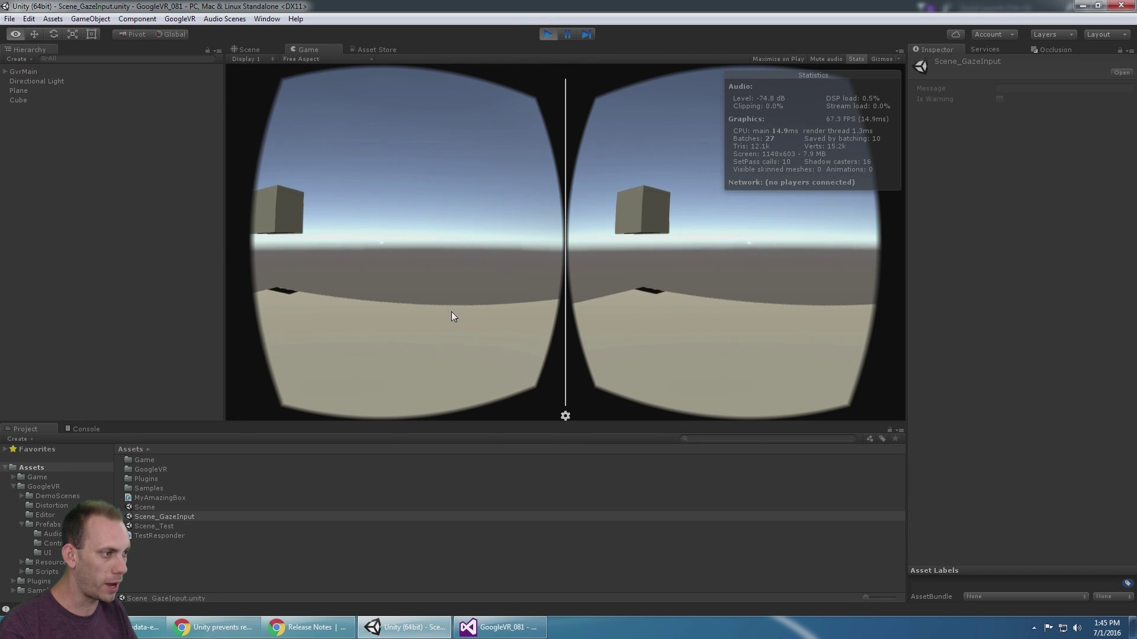
key(alt)
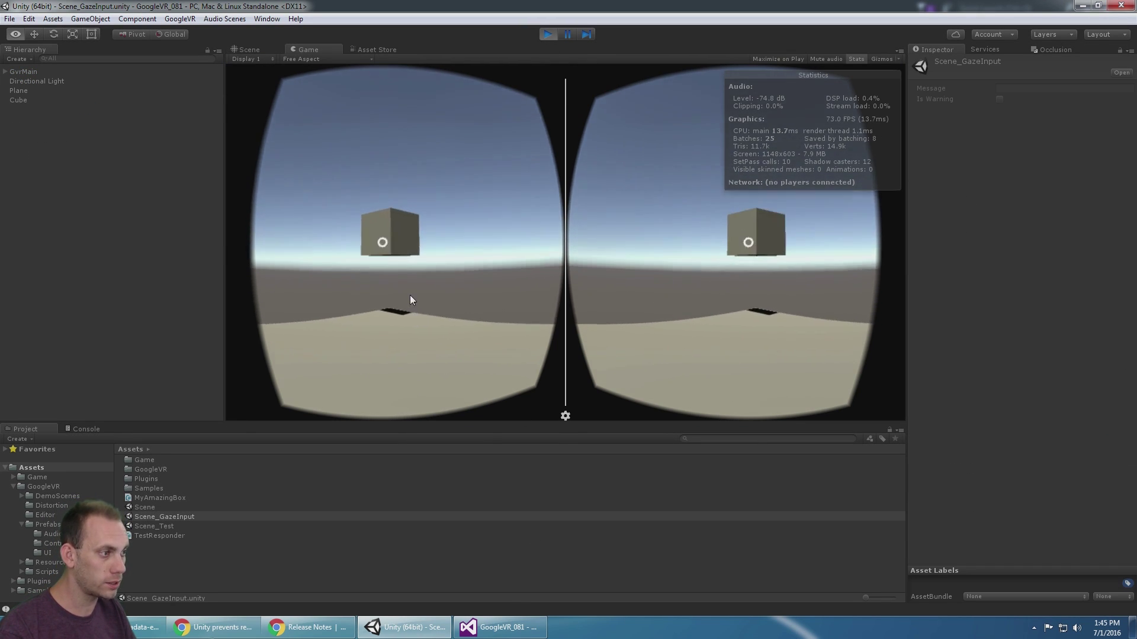
click(92, 430)
key(alt)
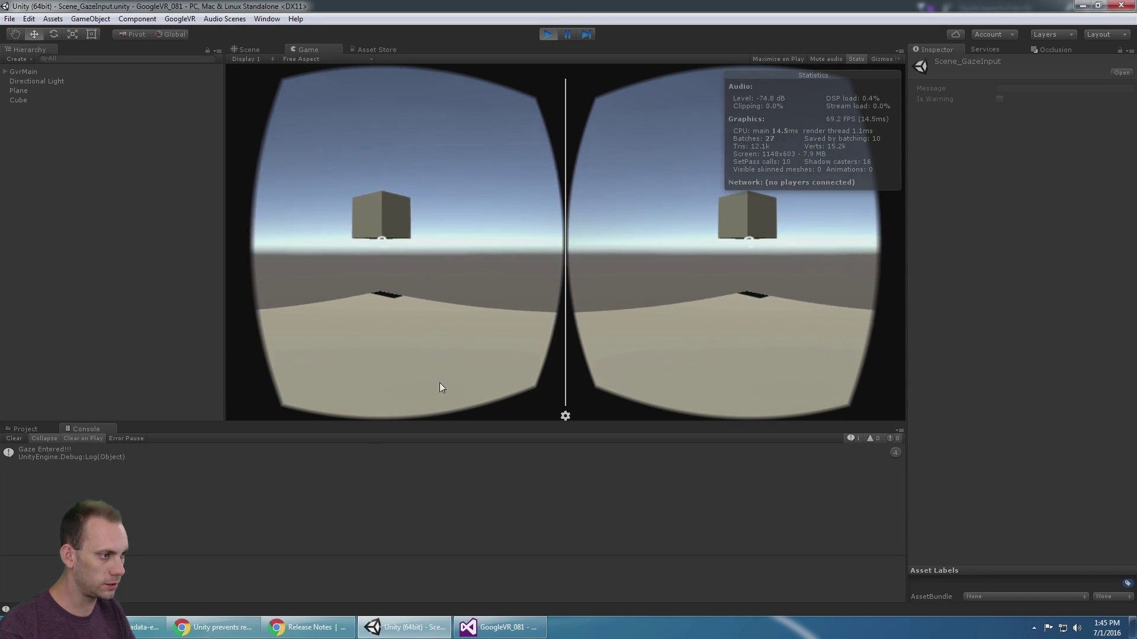
click(520, 631)
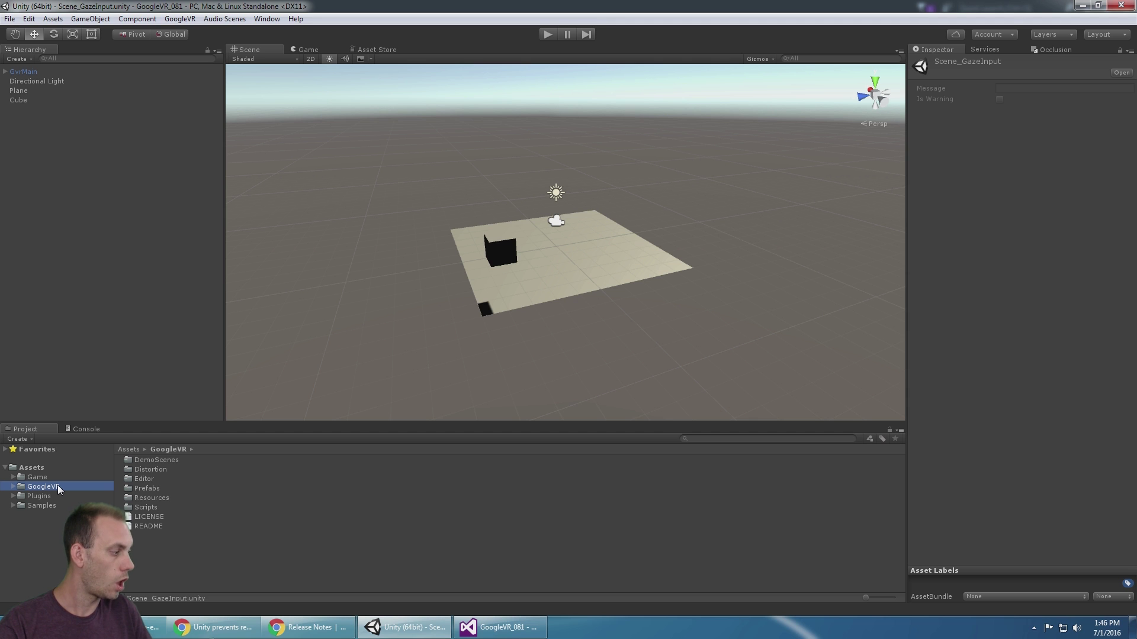